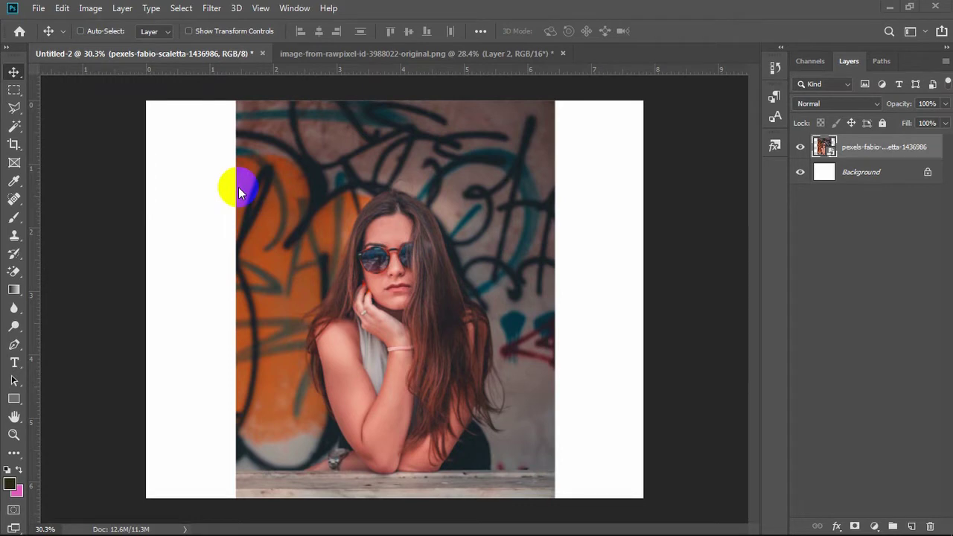
- Put the graffiti photo layer into Free Transform at 10.46% scale
key(ctrl+t)
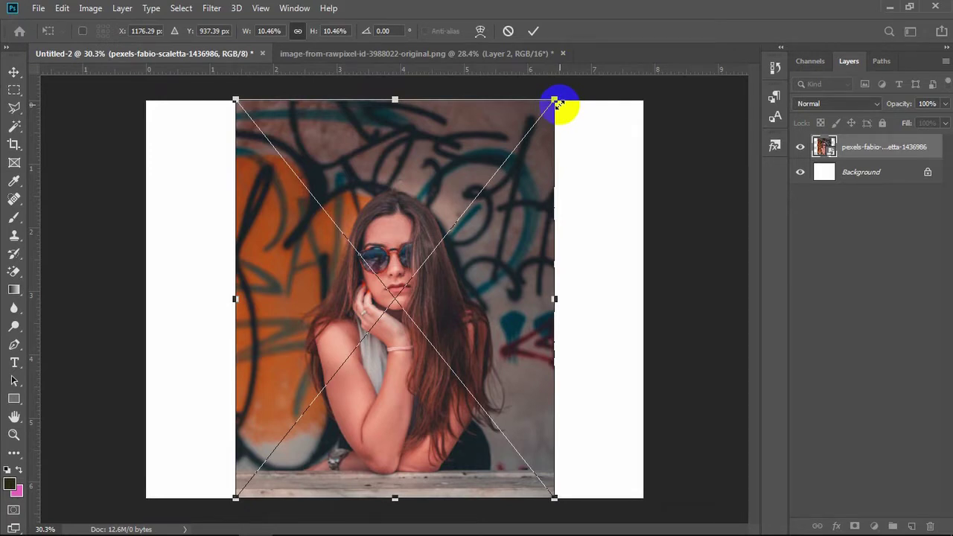
- Commit the scaled photo and show the Edit menu's Transform commands
key(Return)
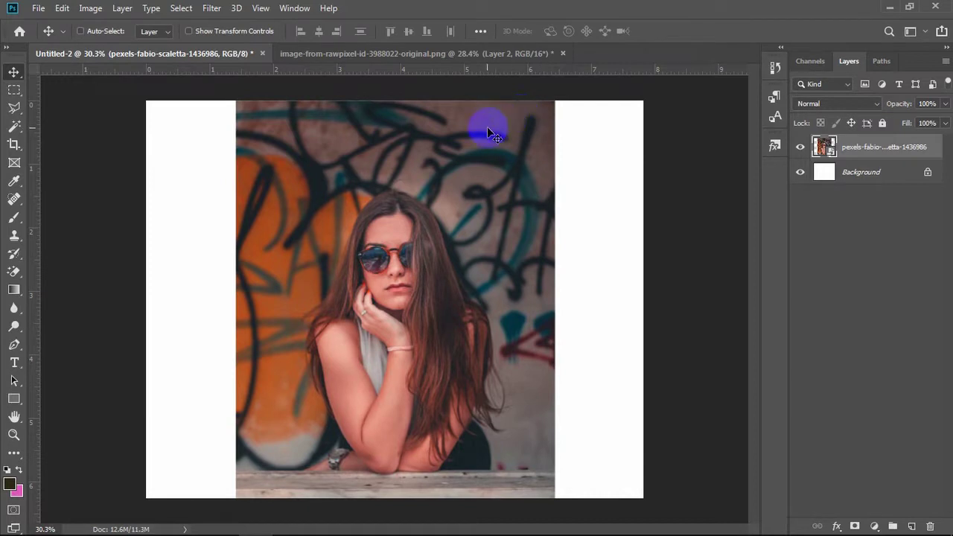
click(62, 9)
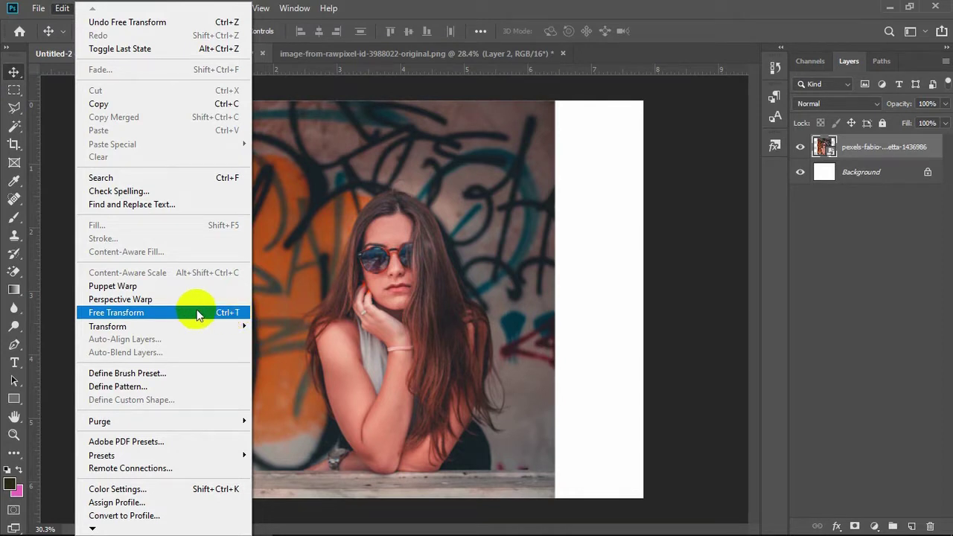
mouse_move(108, 326)
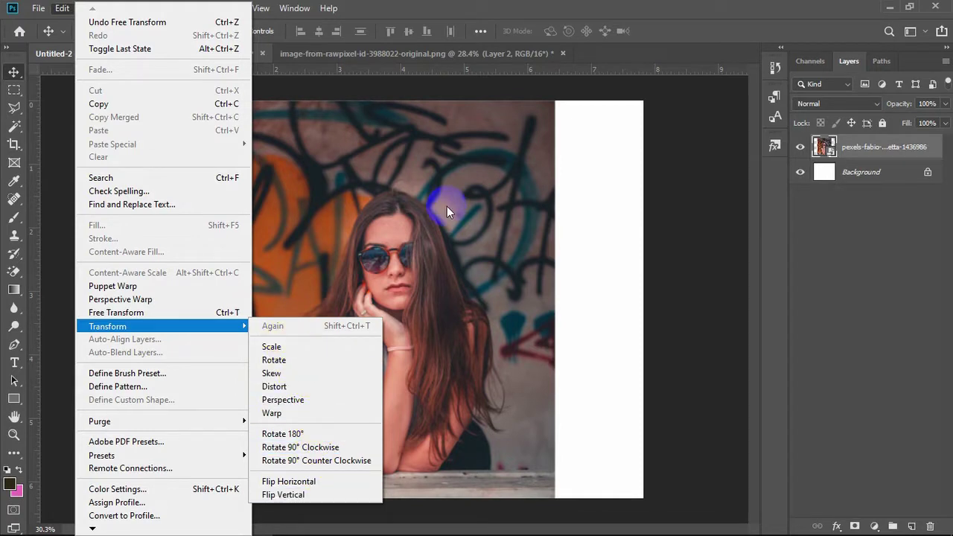
- Stretch the photo non-proportionally to 13.37% width and 7.26% height via Free Transform
click(157, 314)
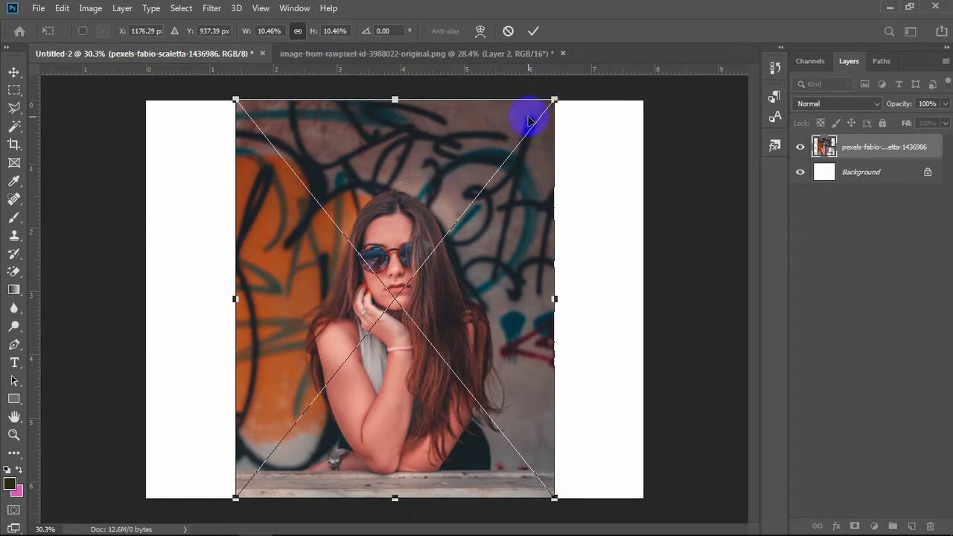
drag(562, 97, 562, 97)
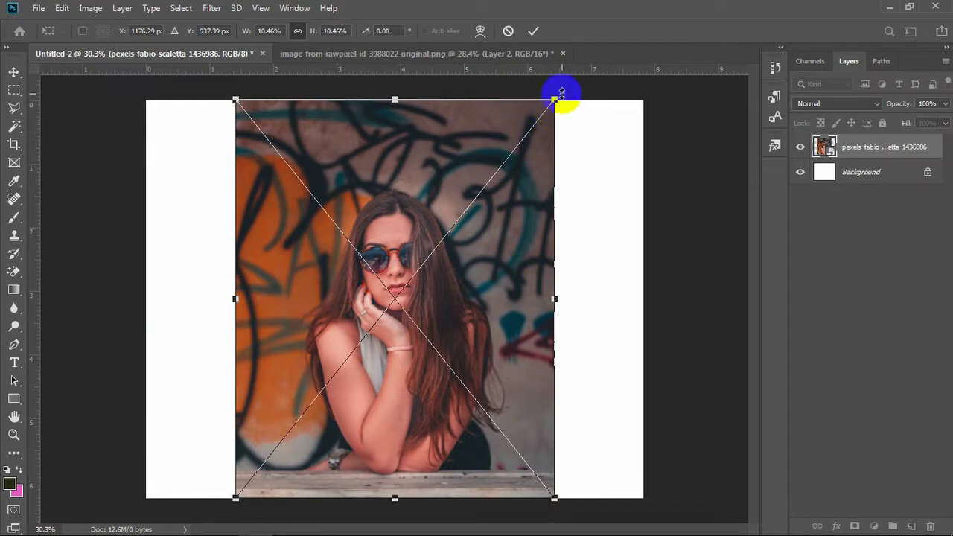
mouse_move(562, 93)
mouse_down()
mouse_move(521, 127)
mouse_move(373, 335)
mouse_move(357, 340)
mouse_move(462, 293)
mouse_move(578, 198)
mouse_move(461, 274)
mouse_move(365, 310)
mouse_move(353, 328)
mouse_move(677, 234)
mouse_move(717, 213)
mouse_move(642, 221)
mouse_up()
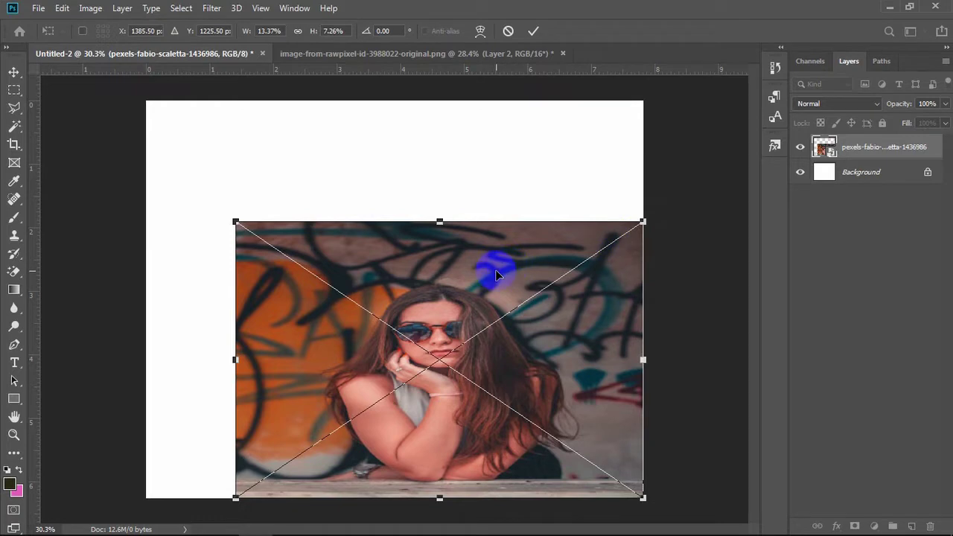
- Cancel the stretch so the photo returns to 10.46% scale, and re-enter Free Transform
key(Escape)
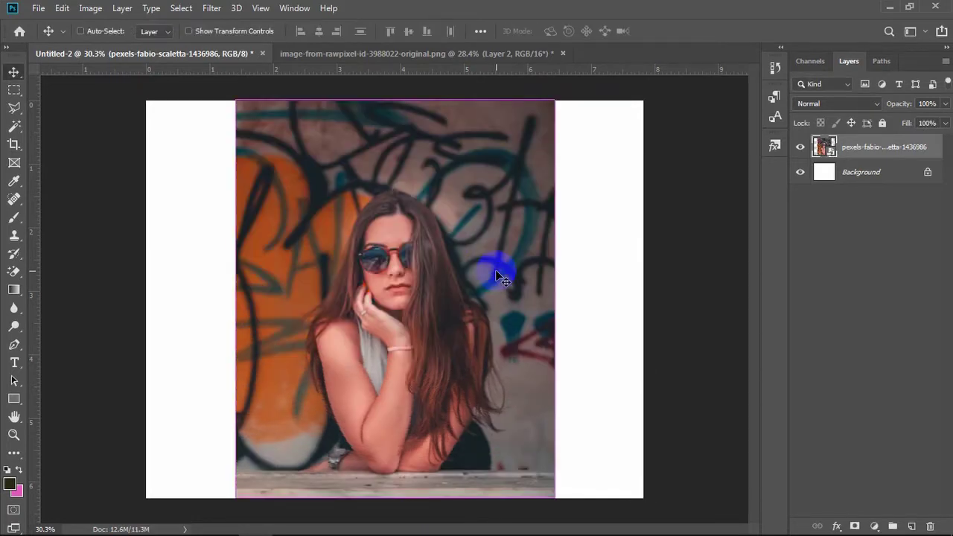
key(ctrl)
key(ctrl+t)
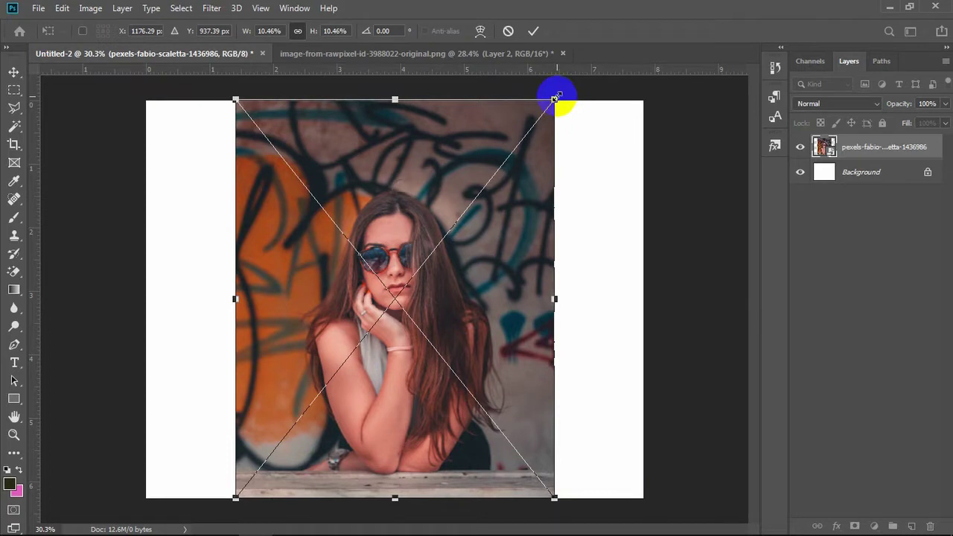
- Test a corner-handle drag, then commit with the photo left at 10.46% portrait scale
mouse_move(554, 98)
mouse_down()
mouse_move(349, 360)
mouse_move(503, 244)
mouse_move(565, 136)
mouse_move(487, 270)
mouse_move(402, 330)
mouse_move(491, 202)
mouse_move(574, 117)
mouse_move(545, 138)
mouse_move(514, 202)
mouse_move(633, 236)
mouse_move(574, 253)
mouse_move(742, 183)
mouse_move(429, 300)
mouse_move(404, 295)
mouse_move(589, 131)
mouse_move(323, 325)
mouse_move(558, 113)
mouse_move(443, 240)
mouse_move(529, 159)
mouse_move(539, 180)
mouse_move(605, 134)
mouse_up()
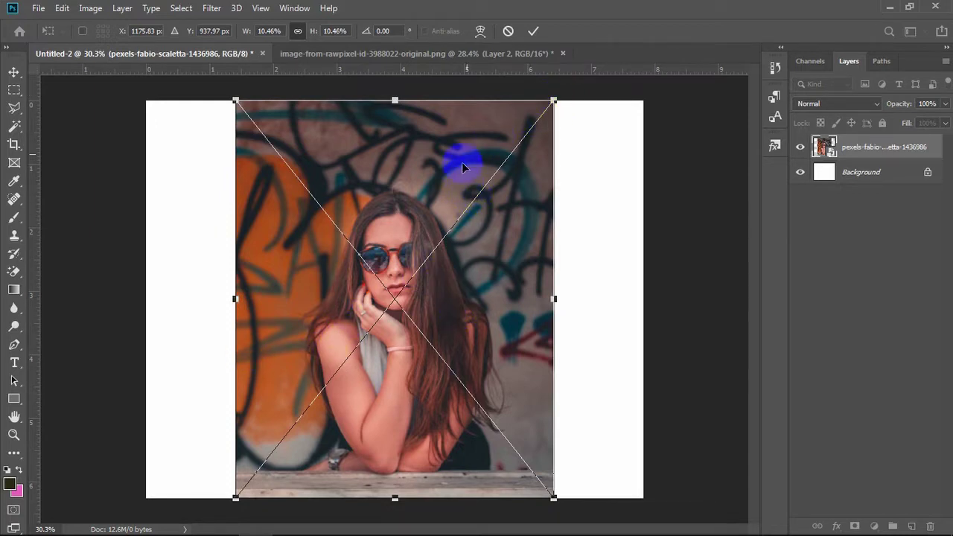
click(551, 102)
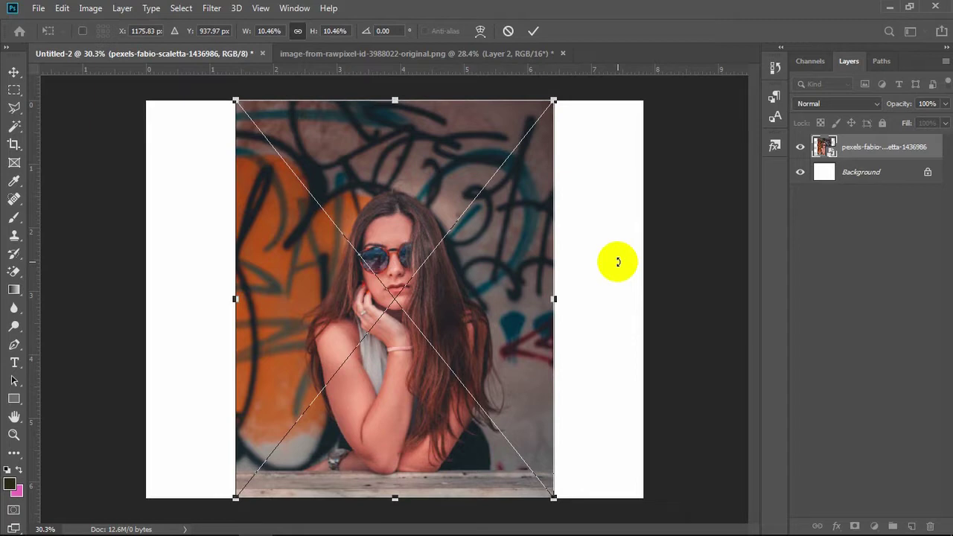
click(544, 242)
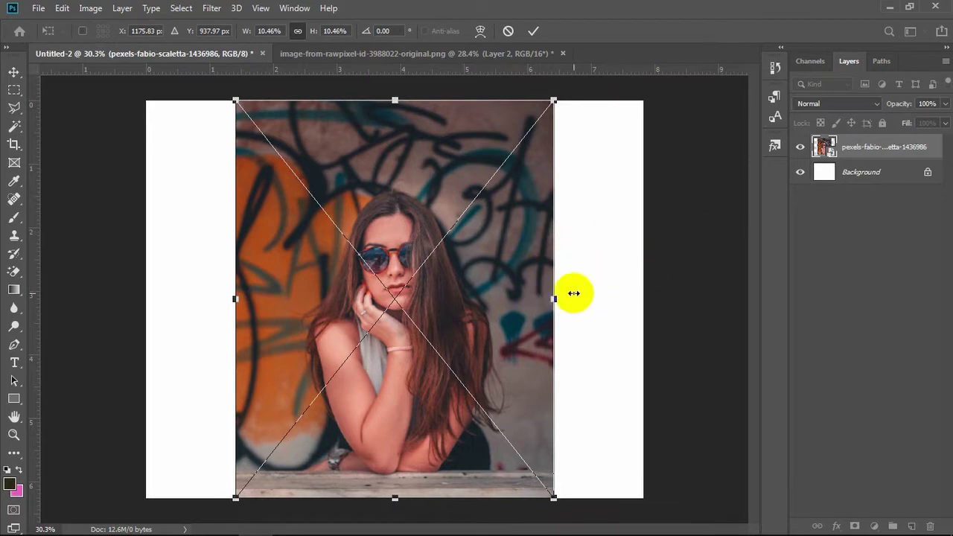
click(664, 255)
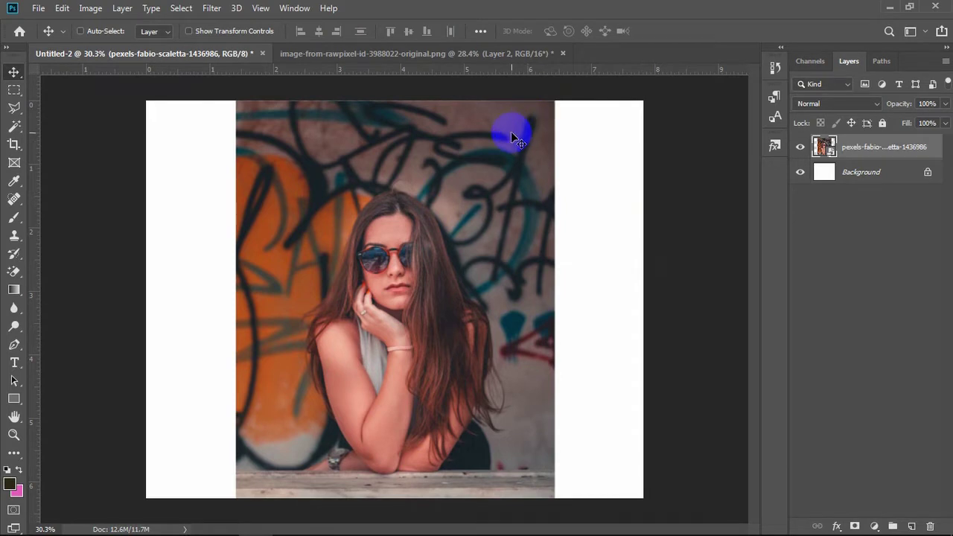
- Scale the photo proportionally down to 4.06% in the canvas's lower-left corner
key(ctrl+t)
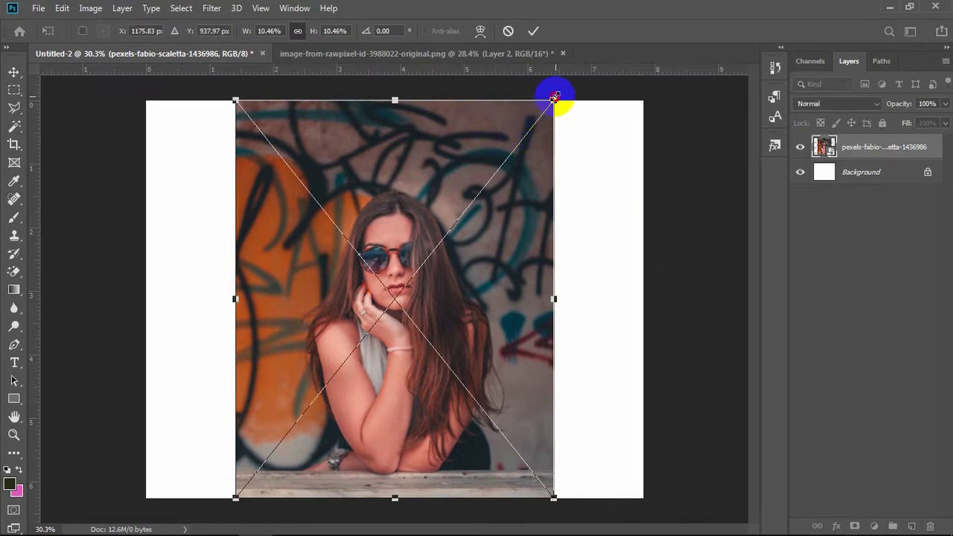
mouse_move(553, 100)
mouse_down()
mouse_move(380, 285)
mouse_move(562, 104)
mouse_up()
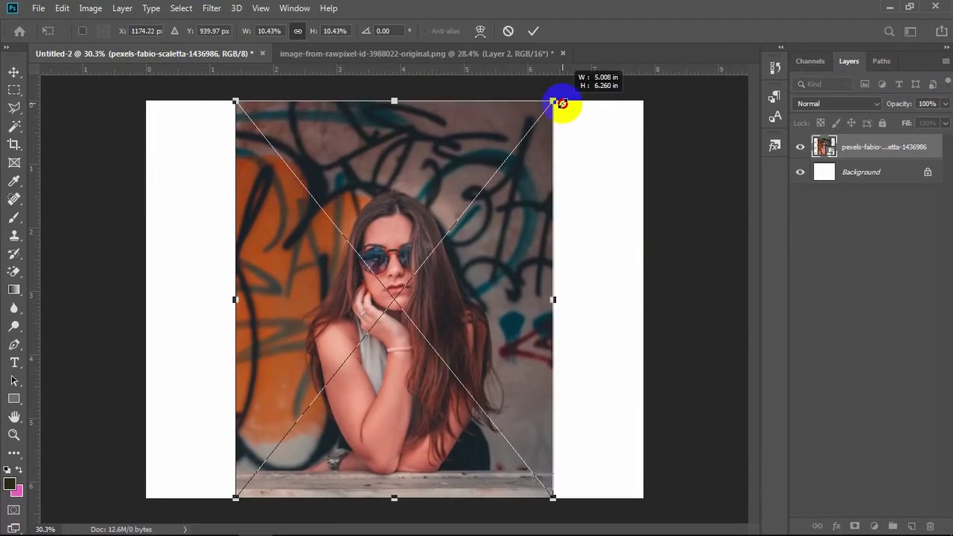
drag(562, 104, 553, 102)
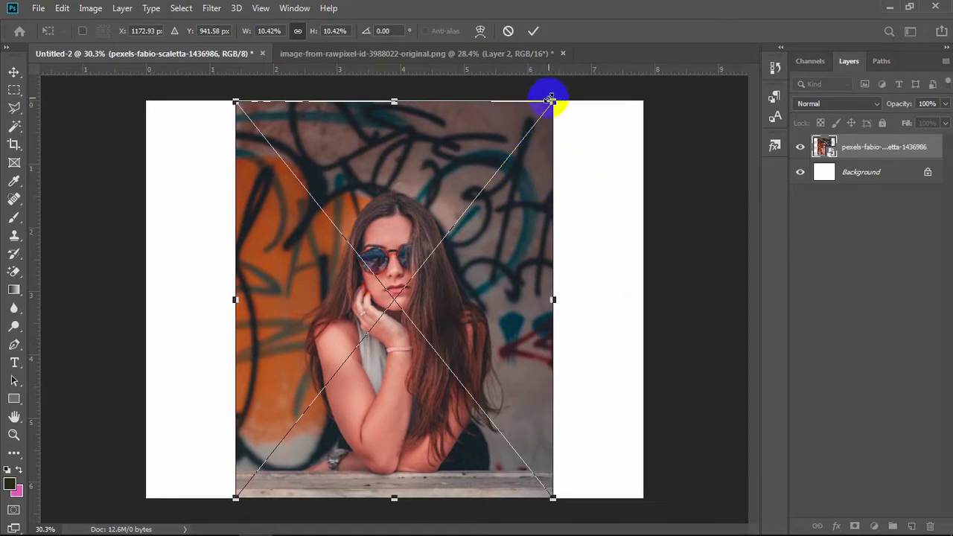
mouse_move(553, 99)
mouse_down()
mouse_move(547, 110)
mouse_move(574, 81)
mouse_move(692, 9)
mouse_move(519, 187)
mouse_move(456, 233)
mouse_move(562, 117)
mouse_move(691, 26)
mouse_move(399, 253)
mouse_up()
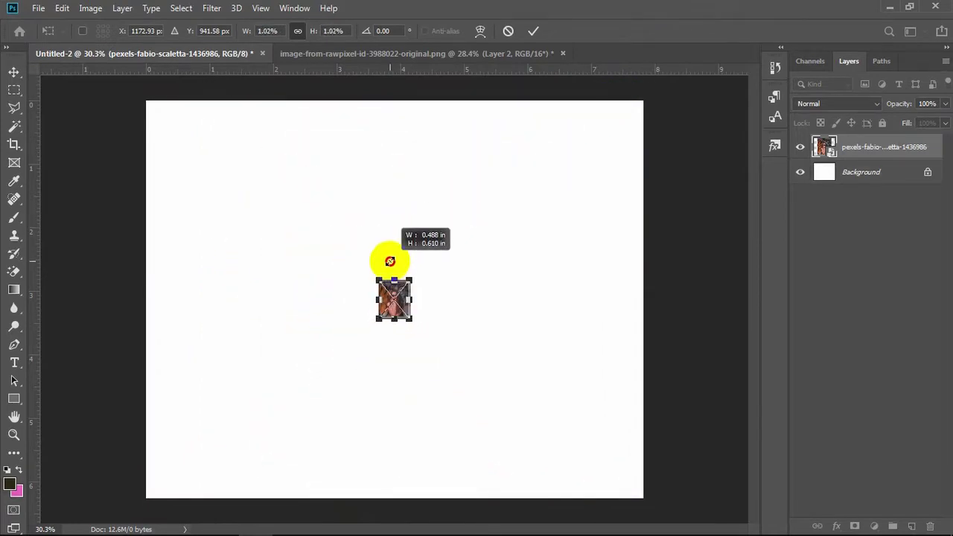
mouse_move(453, 204)
mouse_down()
mouse_move(683, 25)
mouse_move(555, 151)
mouse_move(568, 134)
mouse_move(550, 99)
mouse_move(557, 99)
mouse_move(548, 125)
mouse_move(558, 101)
mouse_move(534, 111)
mouse_move(464, 227)
mouse_move(376, 313)
mouse_move(334, 372)
mouse_move(358, 346)
mouse_up()
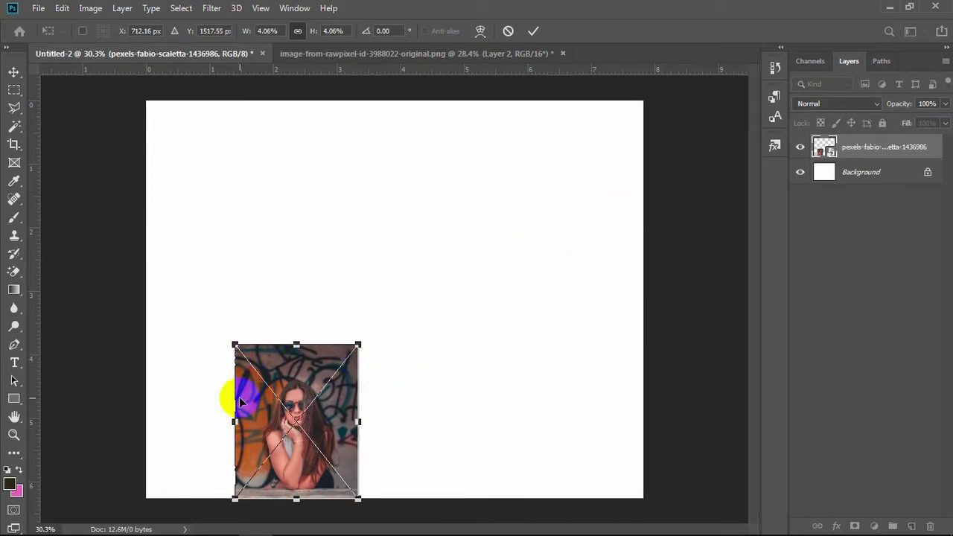
- Resize the photo to 7.03% near the canvas centre, undoing the wrong scales
mouse_move(358, 345)
mouse_down()
mouse_move(307, 412)
mouse_move(550, 148)
mouse_up()
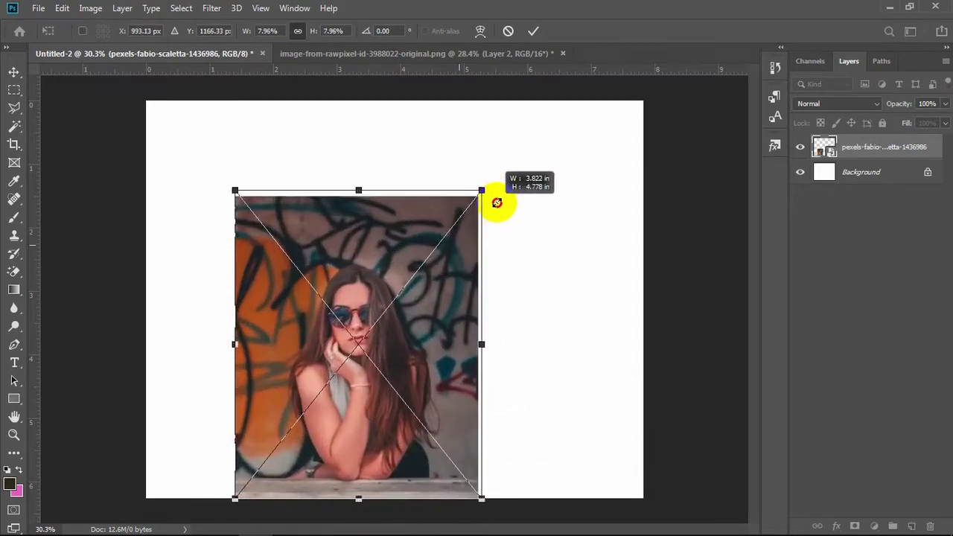
mouse_move(233, 131)
mouse_down()
mouse_move(398, 240)
mouse_move(530, 379)
mouse_move(252, 172)
mouse_up()
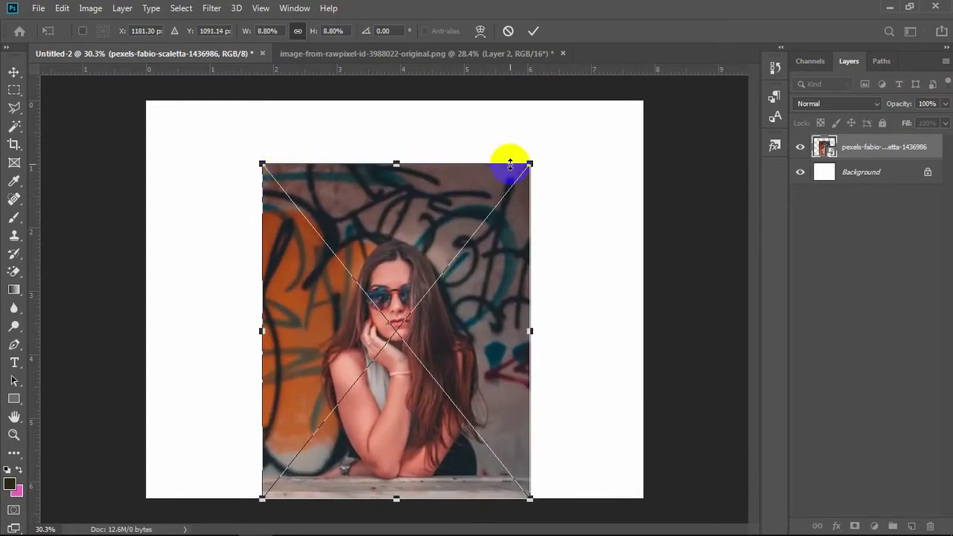
drag(529, 163, 571, 111)
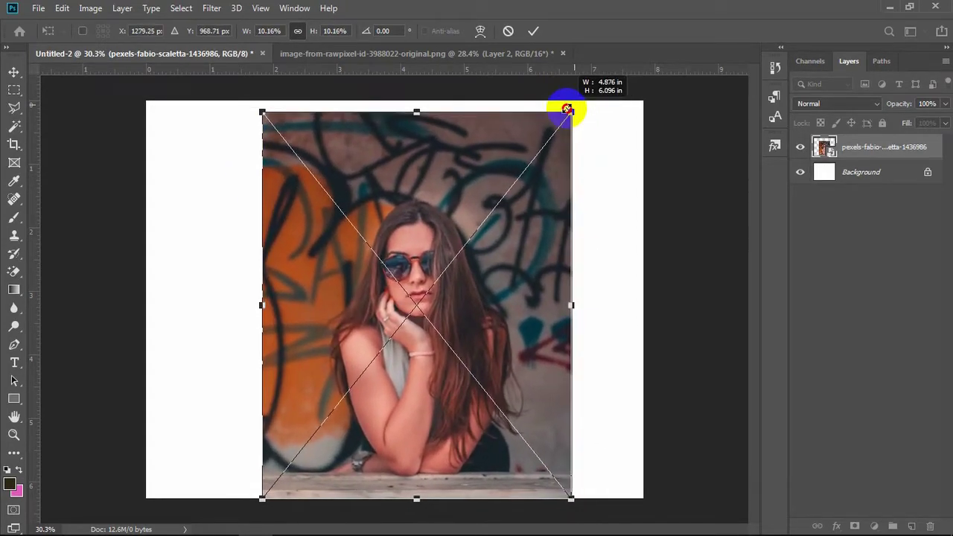
key(ctrl+z)
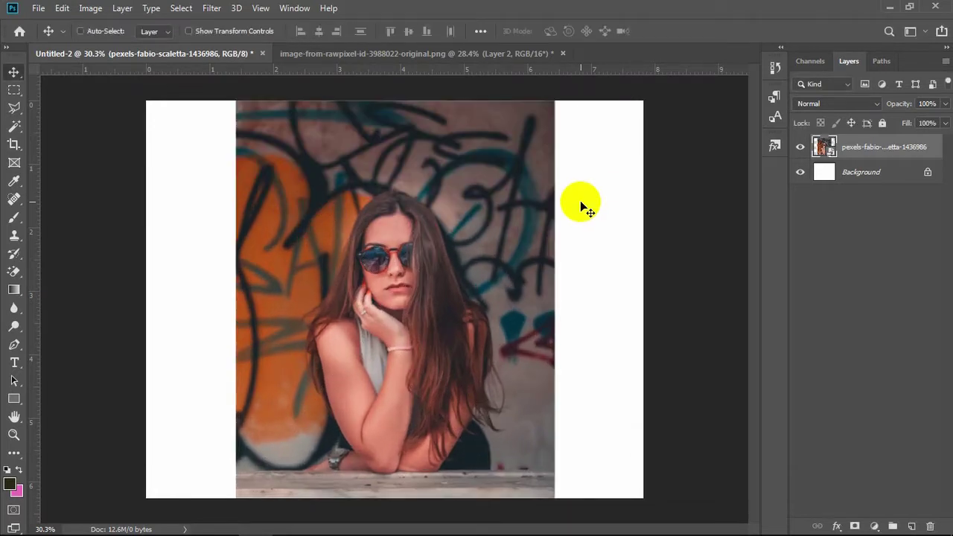
key(ctrl+t)
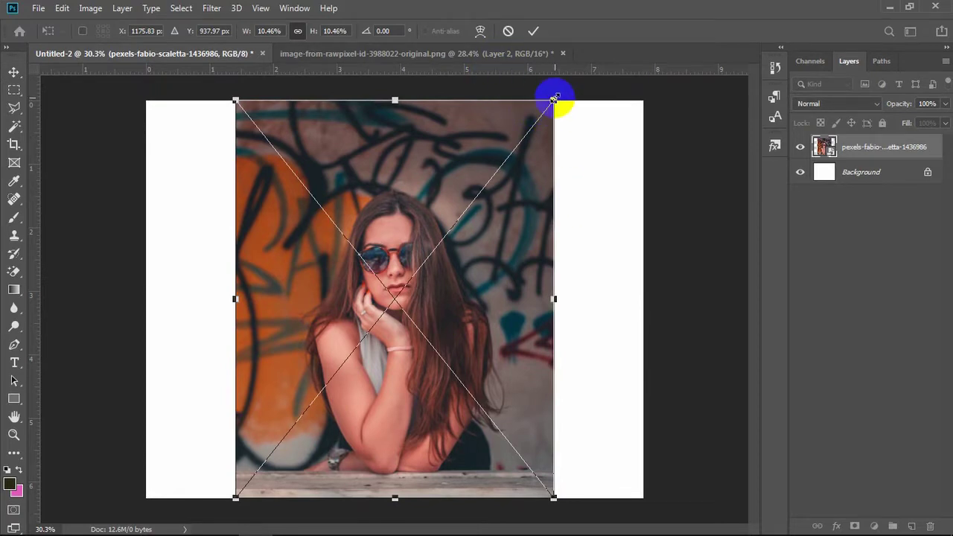
mouse_move(553, 99)
mouse_down()
mouse_move(449, 179)
mouse_move(368, 206)
mouse_move(684, 3)
mouse_move(648, 71)
mouse_move(457, 234)
mouse_move(525, 149)
mouse_move(714, 15)
mouse_move(573, 141)
mouse_move(583, 131)
mouse_move(493, 156)
mouse_move(332, 269)
mouse_up()
key(ctrl+z)
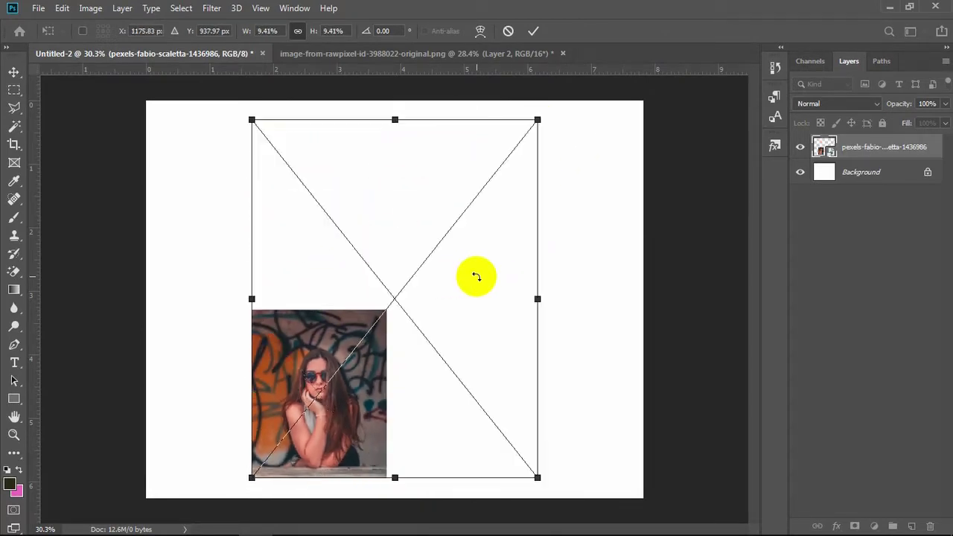
mouse_move(537, 121)
mouse_down()
mouse_move(711, 11)
mouse_move(402, 272)
mouse_move(601, 98)
mouse_move(644, 89)
mouse_move(588, 146)
mouse_move(639, 92)
mouse_move(714, 38)
mouse_move(580, 156)
mouse_move(615, 102)
mouse_move(697, 36)
mouse_move(519, 183)
mouse_move(542, 148)
mouse_move(516, 181)
mouse_up()
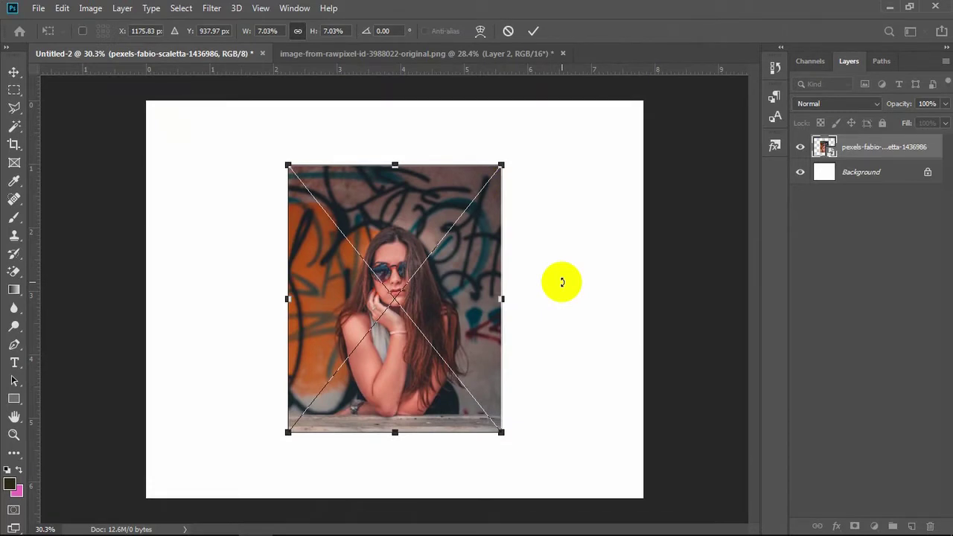
- Undo back to full-height 10.46% scale and show the transform modes list
key(Return)
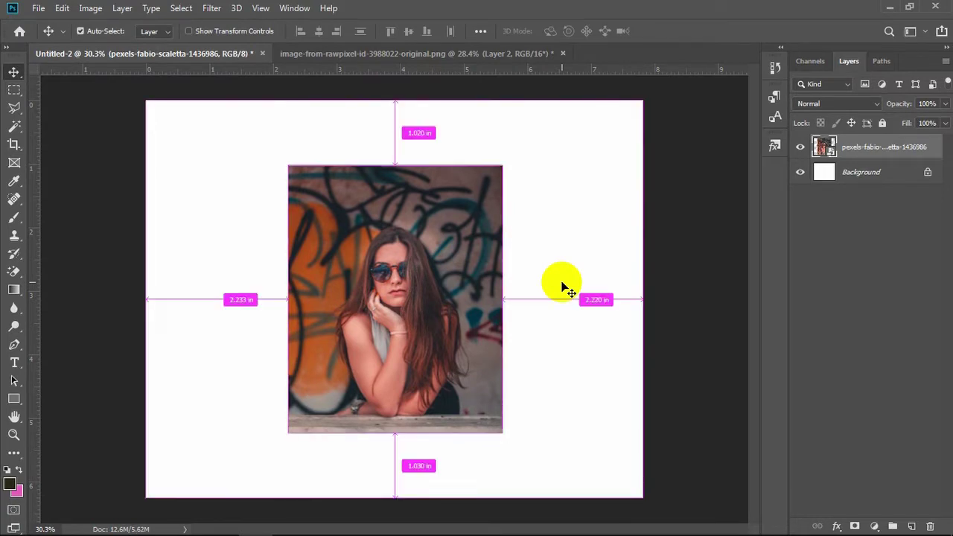
key(ctrl+z)
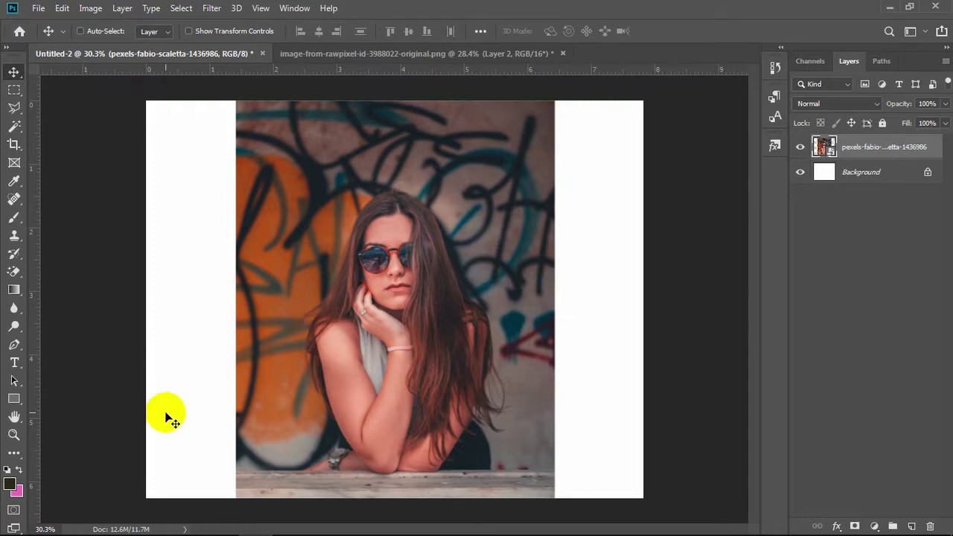
click(439, 230)
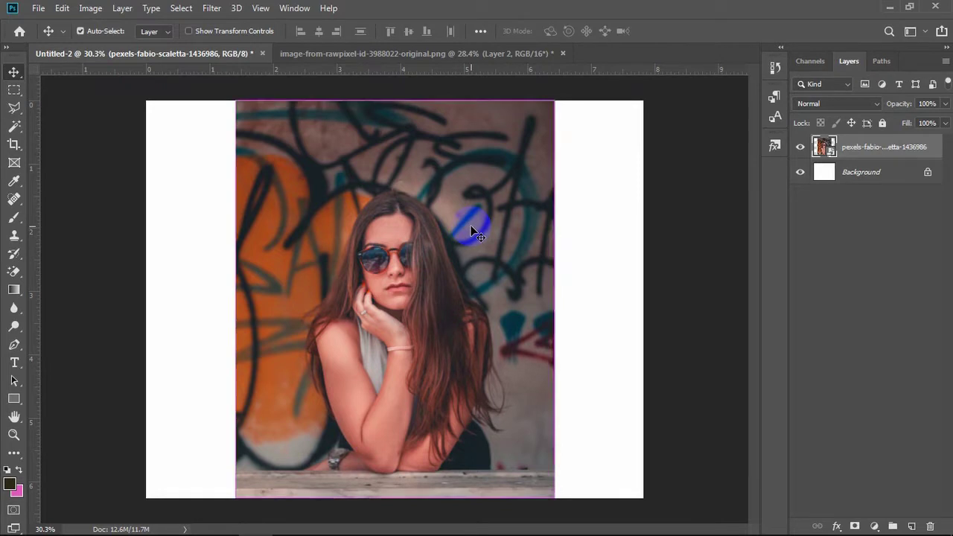
key(ctrl+t)
right_click(510, 227)
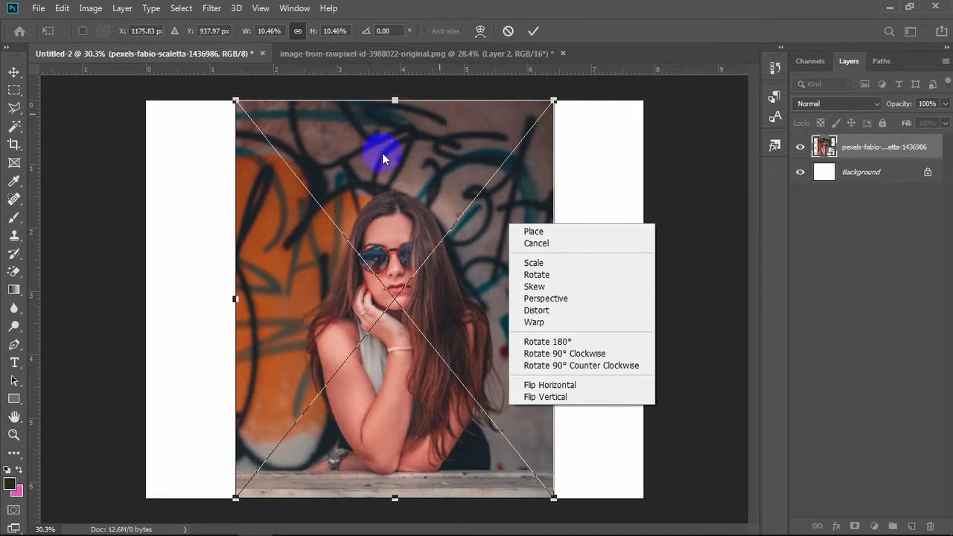
- Commit the photo placement and close the transform context menus without changes
click(516, 229)
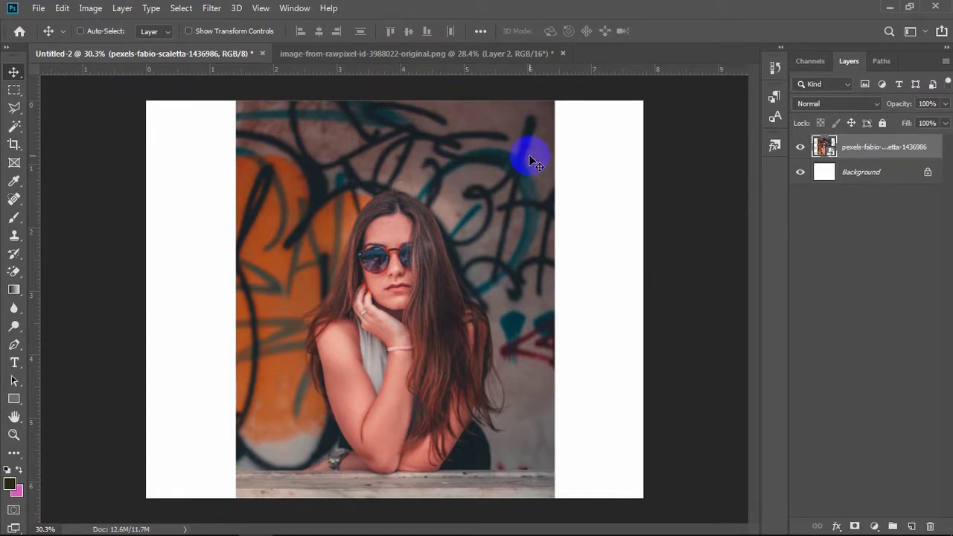
key(ctrl)
key(ctrl+t)
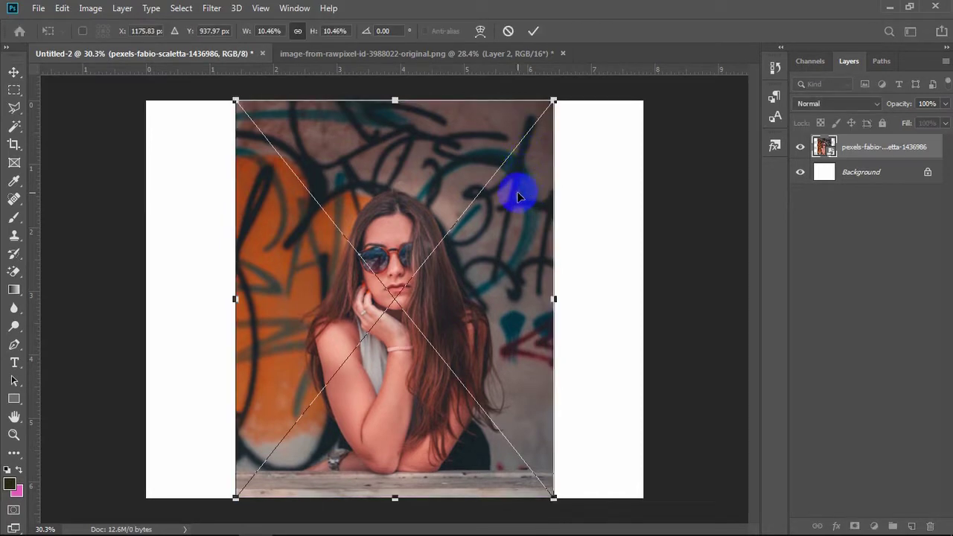
right_click(533, 305)
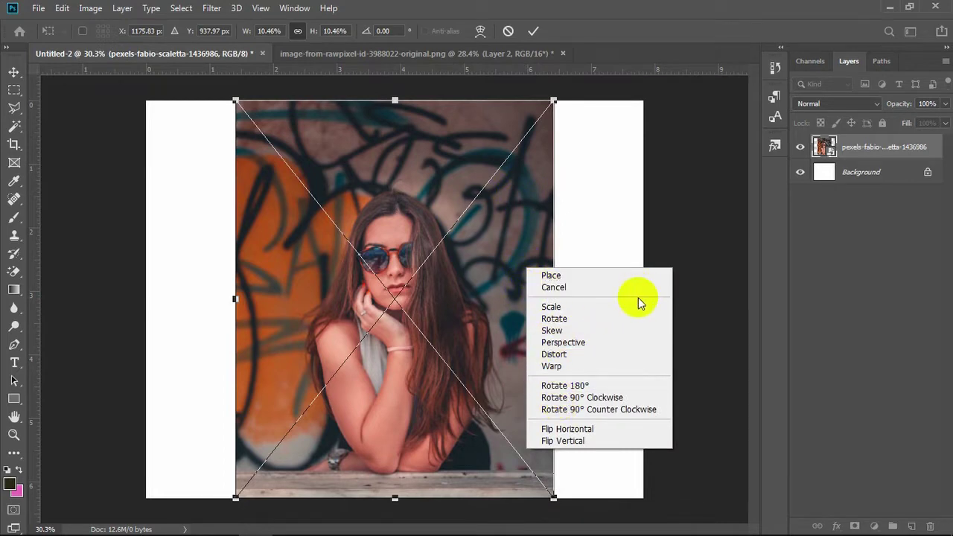
click(598, 196)
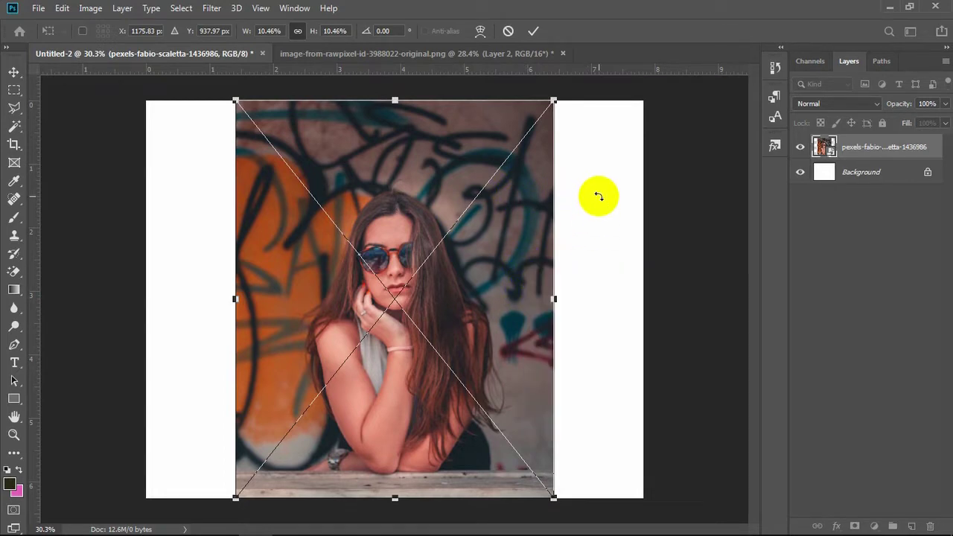
right_click(498, 186)
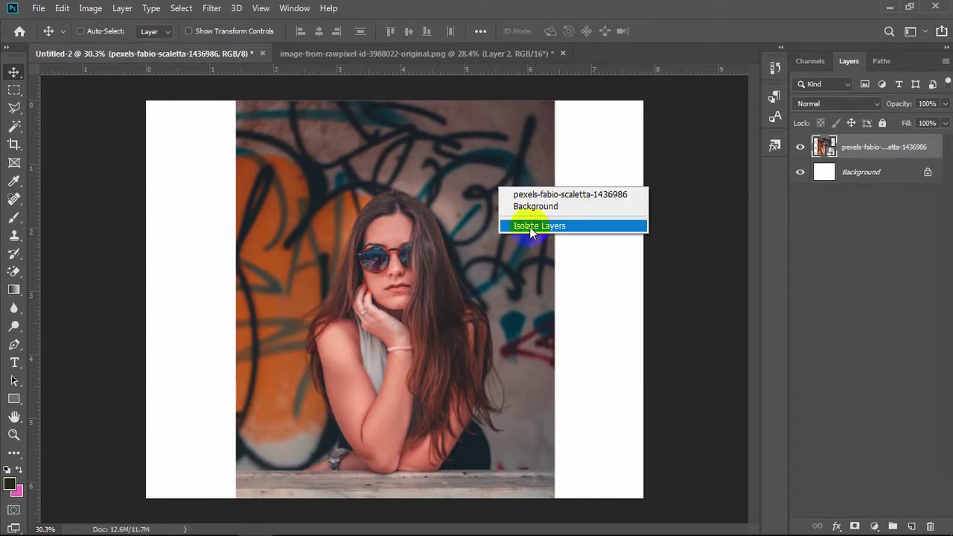
click(578, 350)
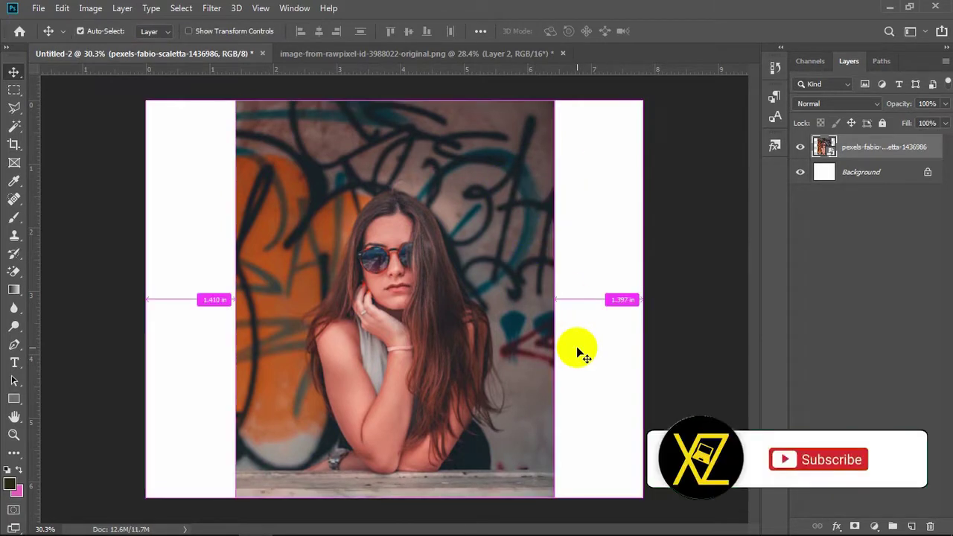
key(ctrl+t)
right_click(507, 235)
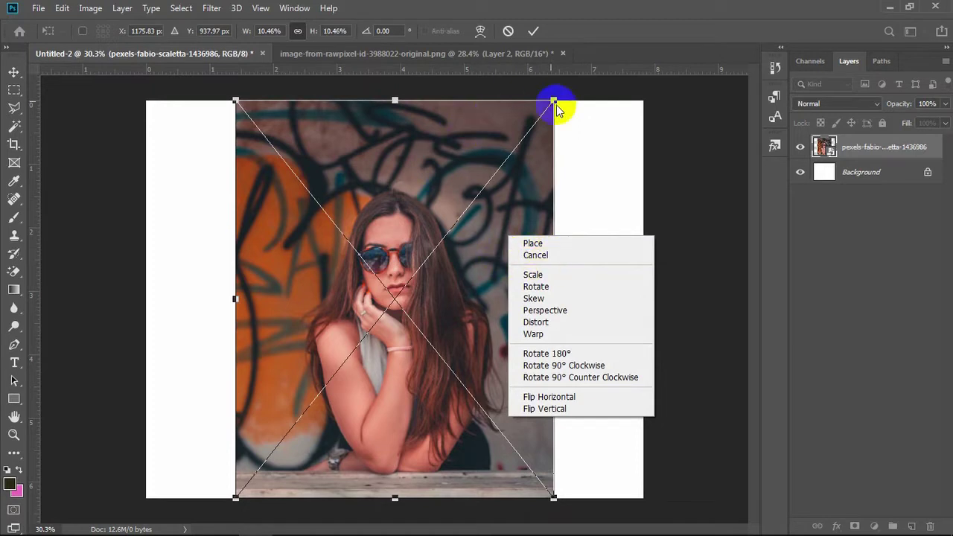
click(536, 256)
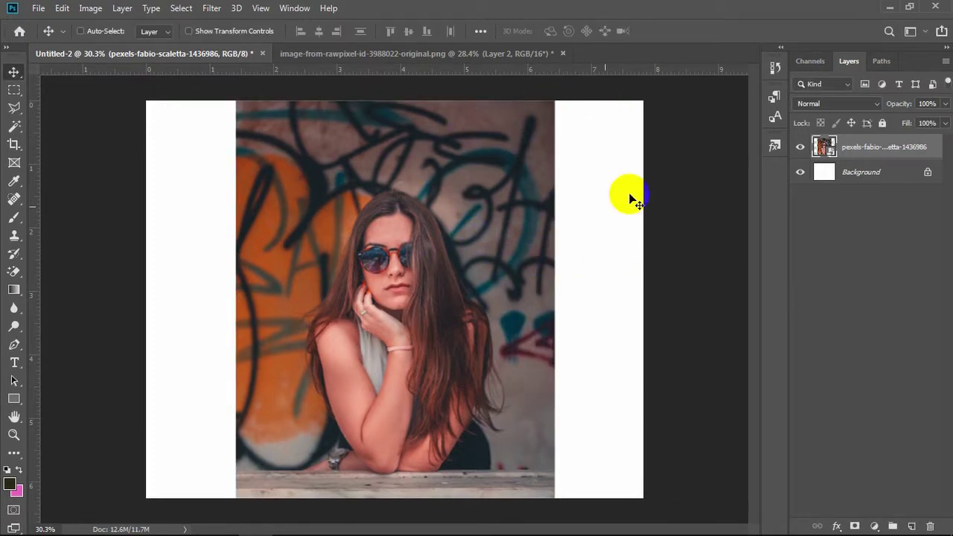
- Scale the photo from its top-right corner down to 10.43% and commit it
key(ctrl+t)
right_click(526, 211)
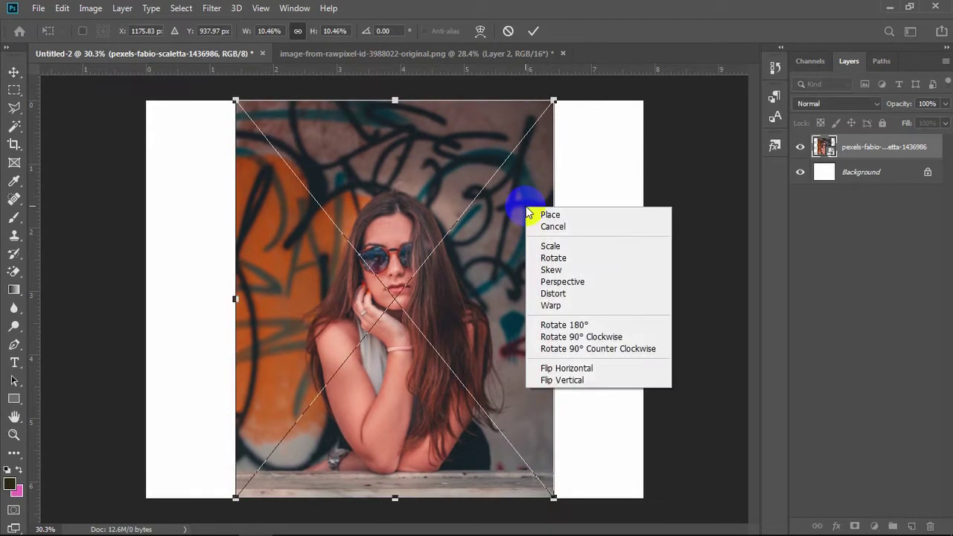
click(589, 248)
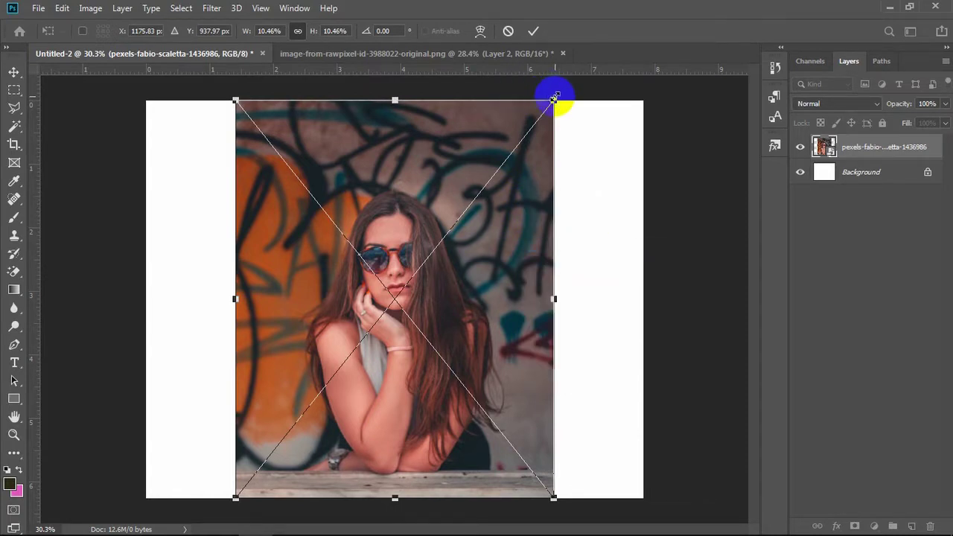
mouse_move(553, 98)
mouse_down()
mouse_move(417, 240)
mouse_move(428, 246)
mouse_move(591, 117)
mouse_move(400, 202)
mouse_move(551, 133)
mouse_move(568, 102)
mouse_move(572, 109)
mouse_up()
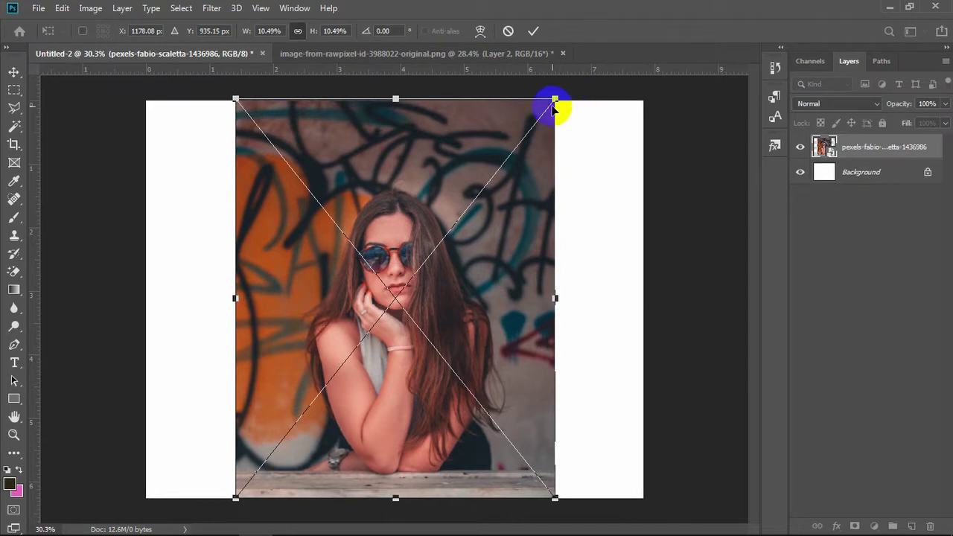
drag(554, 99, 553, 99)
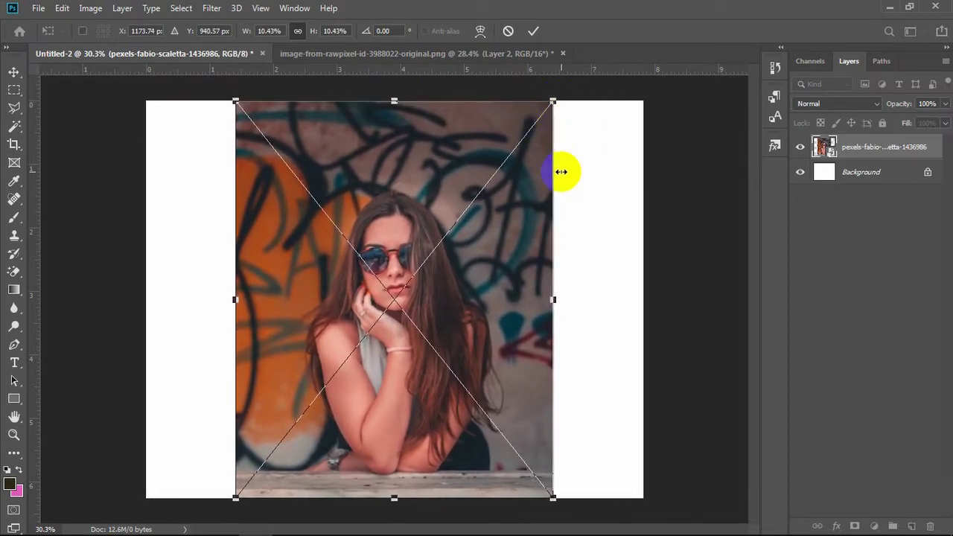
key(Return)
click(683, 145)
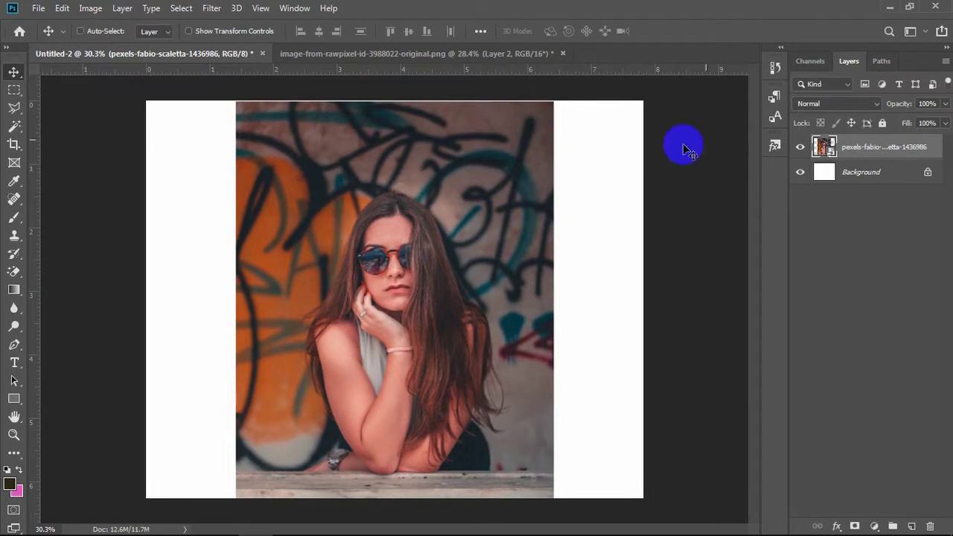
key(ctrl+t)
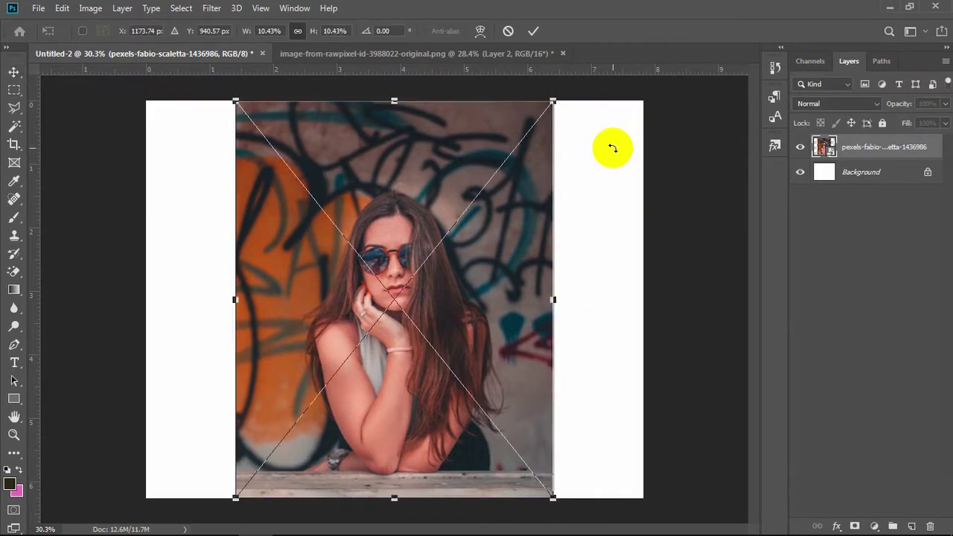
- Rotate the photo about 4.5° clockwise with the Rotate transform mode and commit
right_click(509, 213)
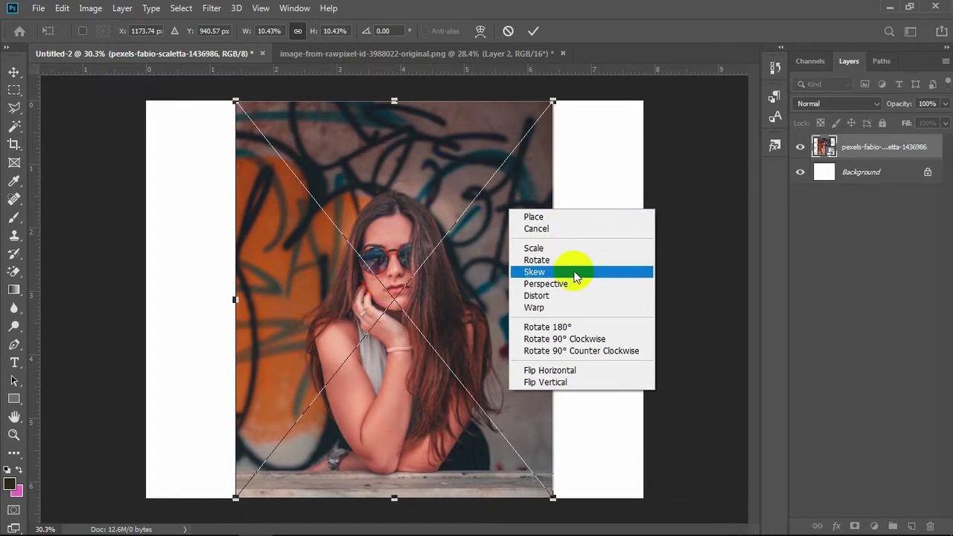
click(553, 260)
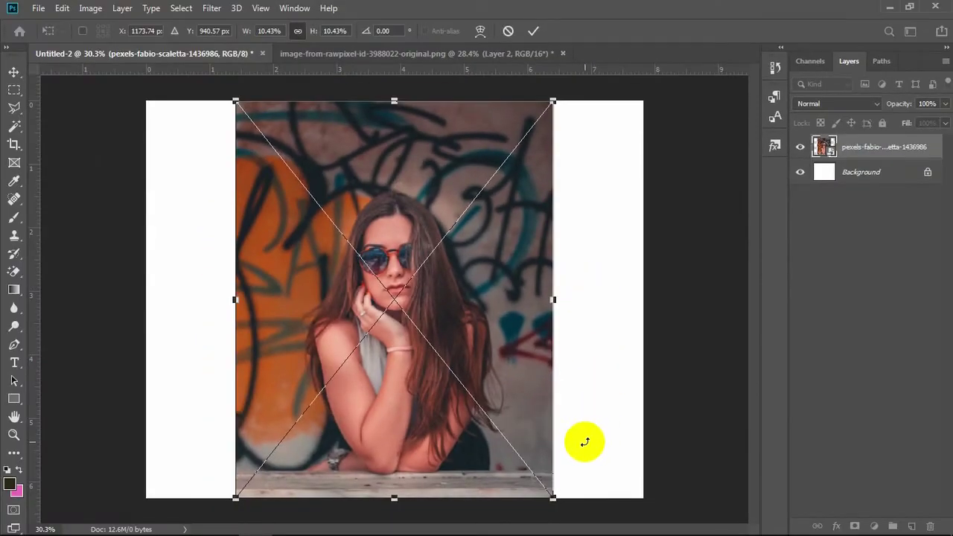
drag(585, 442, 596, 185)
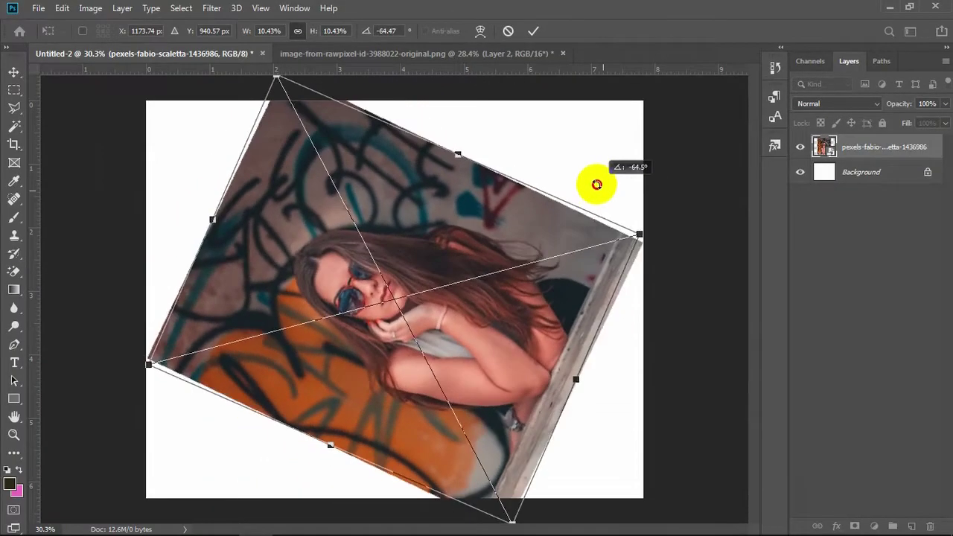
mouse_move(596, 185)
mouse_down()
mouse_move(659, 455)
mouse_move(706, 486)
mouse_move(191, 276)
mouse_move(672, 85)
mouse_move(747, 420)
mouse_move(719, 484)
mouse_move(643, 191)
mouse_move(506, 123)
mouse_move(538, 427)
mouse_move(658, 379)
mouse_move(506, 416)
mouse_move(730, 257)
mouse_move(328, 215)
mouse_move(608, 398)
mouse_move(678, 268)
mouse_move(556, 486)
mouse_move(593, 474)
mouse_up()
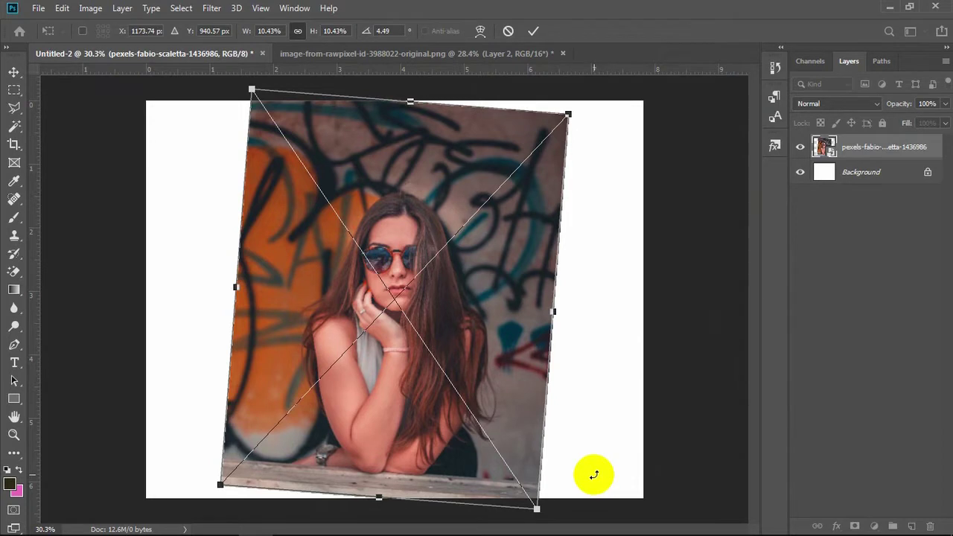
key(Return)
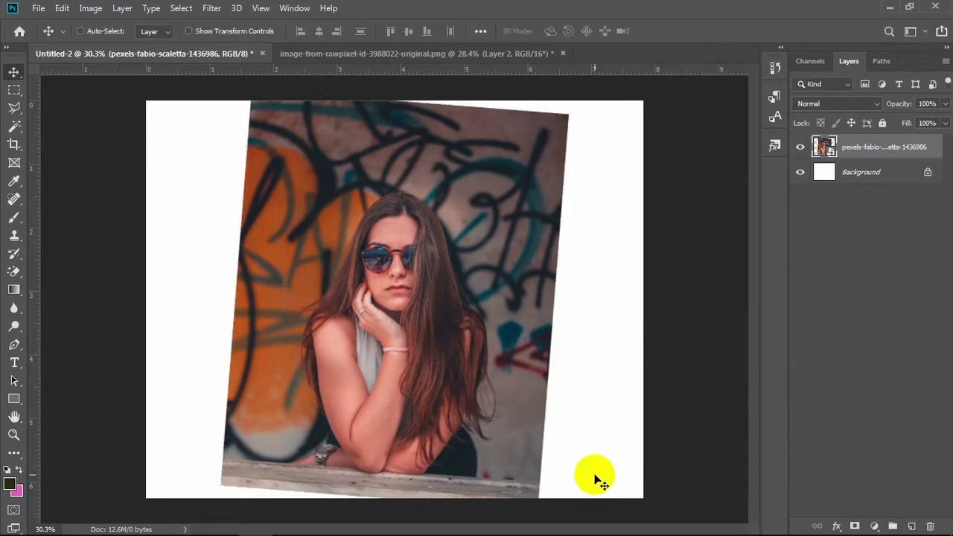
- Undo the photo's tilt, then enter and leave Free Transform without changes
key(ctrl+z)
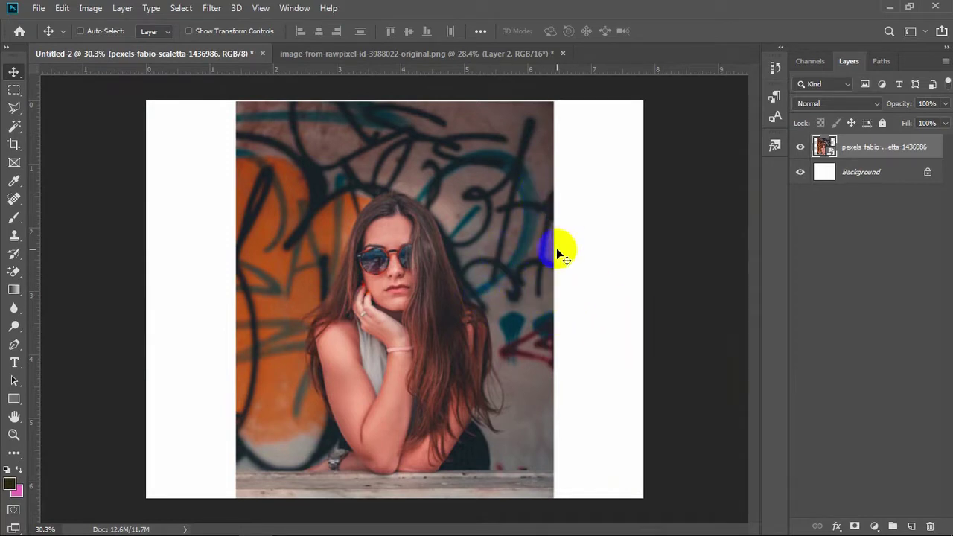
key(ctrl)
key(ctrl+t)
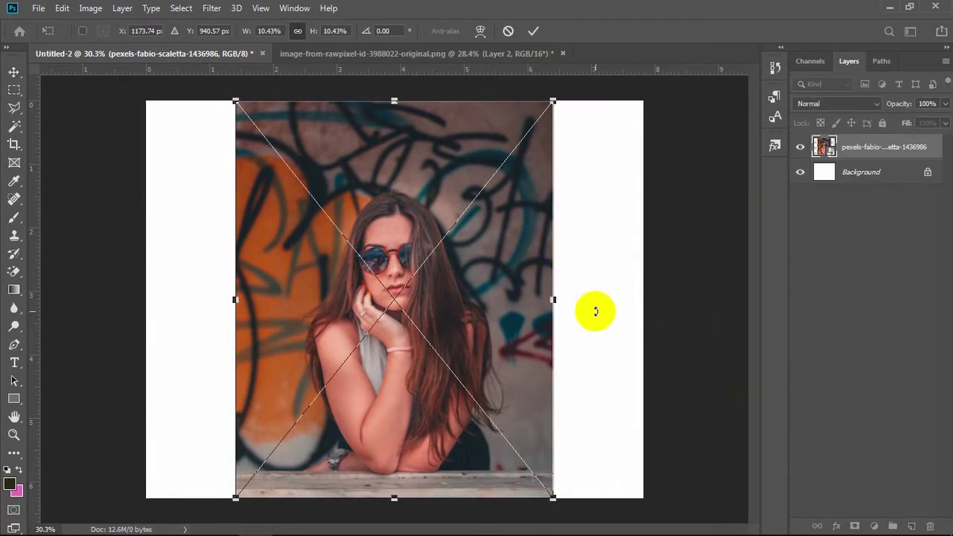
key(Return)
key(ctrl)
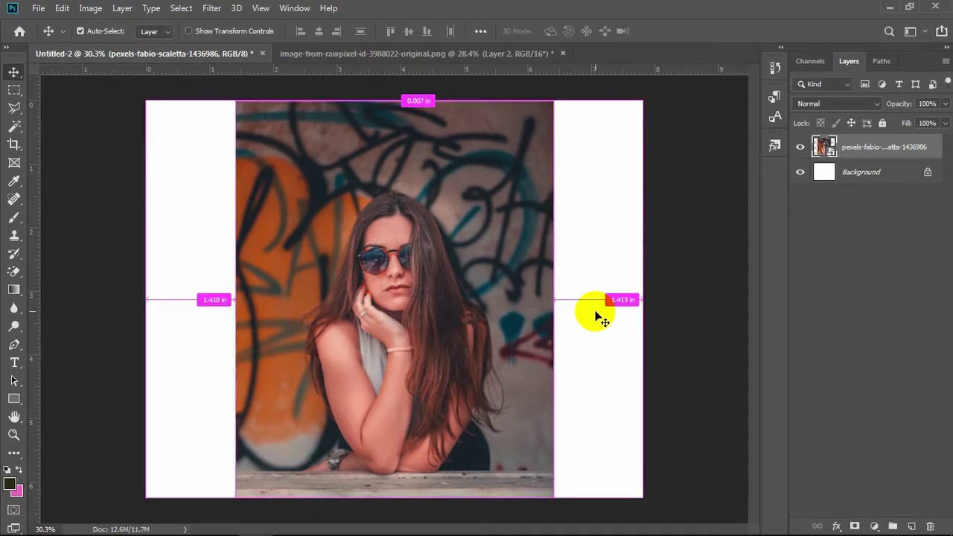
- Shrink the photo from its bottom-right corner, rotate it around its centre, and apply the transform
key(ctrl+t)
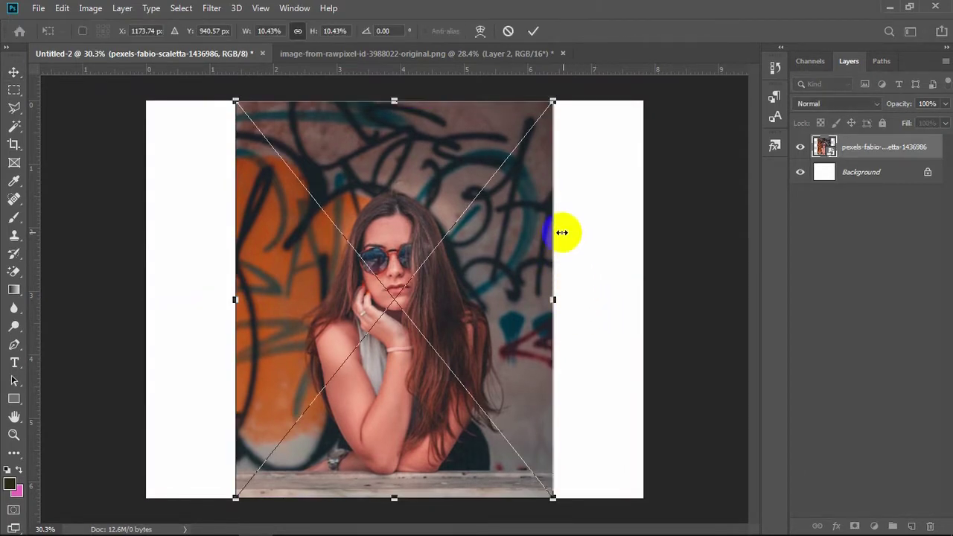
click(504, 90)
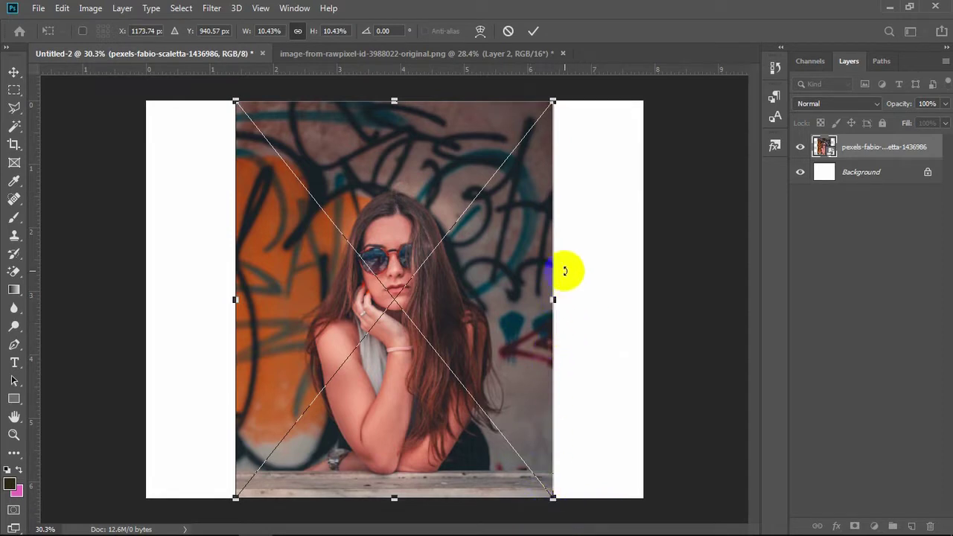
click(553, 100)
click(555, 497)
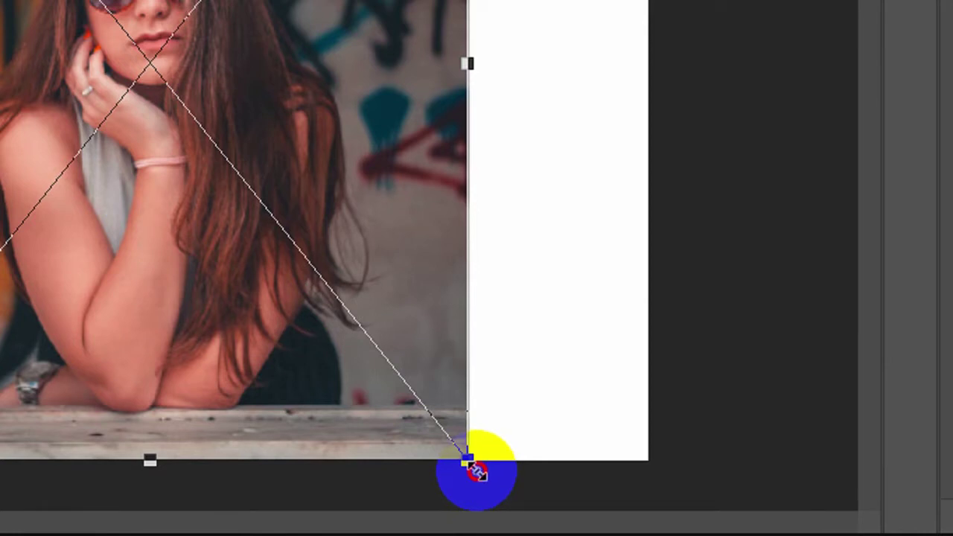
mouse_move(481, 469)
mouse_down()
mouse_move(280, 260)
mouse_move(334, 290)
mouse_move(576, 484)
mouse_move(406, 368)
mouse_move(459, 389)
mouse_move(468, 406)
mouse_up()
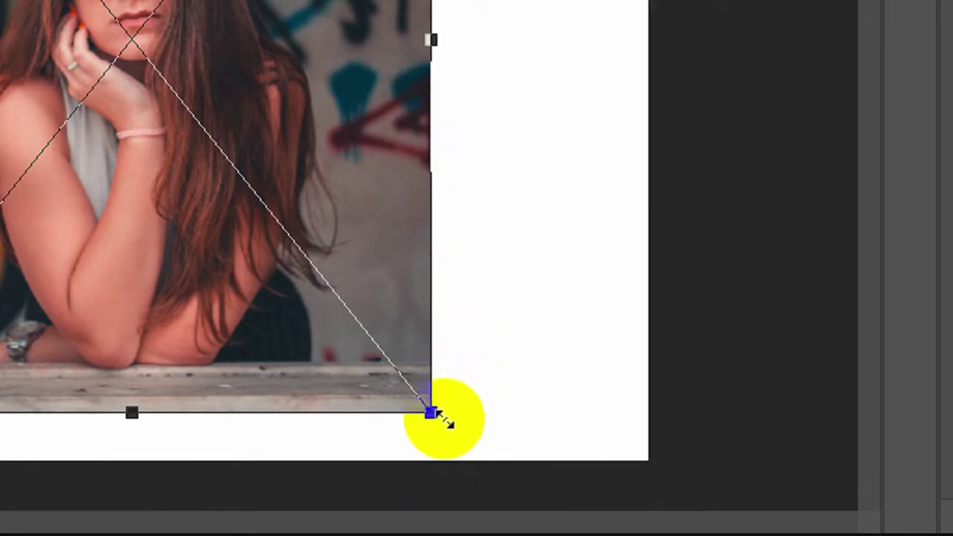
scroll(223, 432, left, 3)
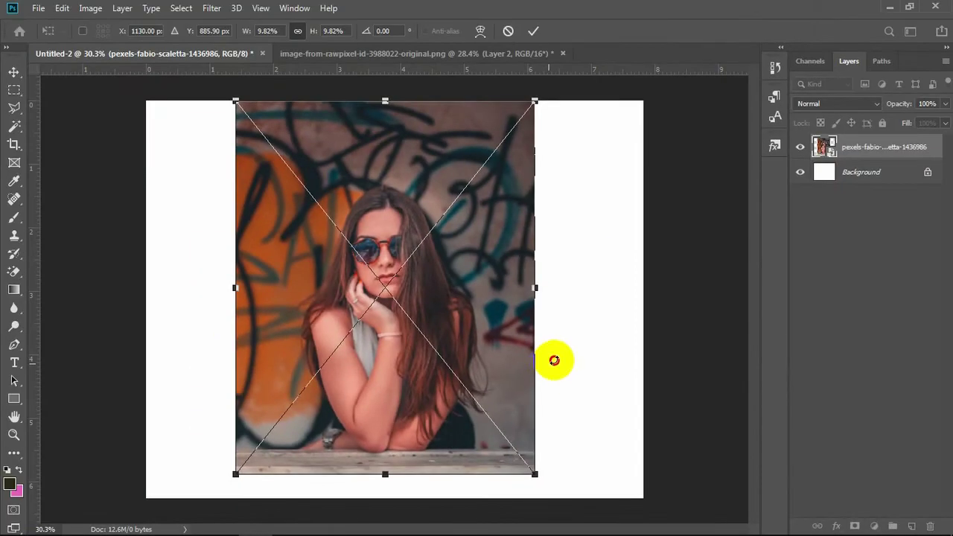
mouse_move(554, 360)
mouse_down()
mouse_move(278, 400)
mouse_move(596, 347)
mouse_move(549, 387)
mouse_move(590, 381)
mouse_up()
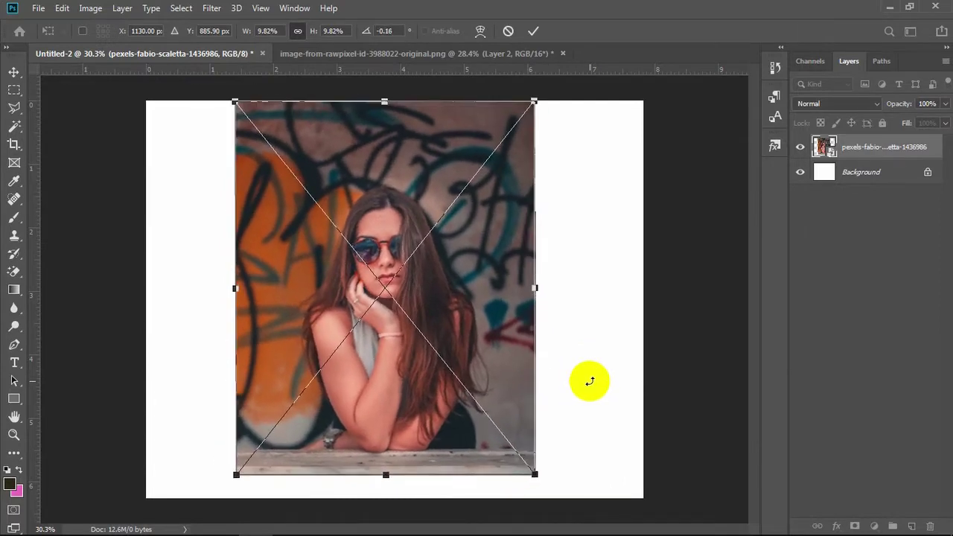
key(Return)
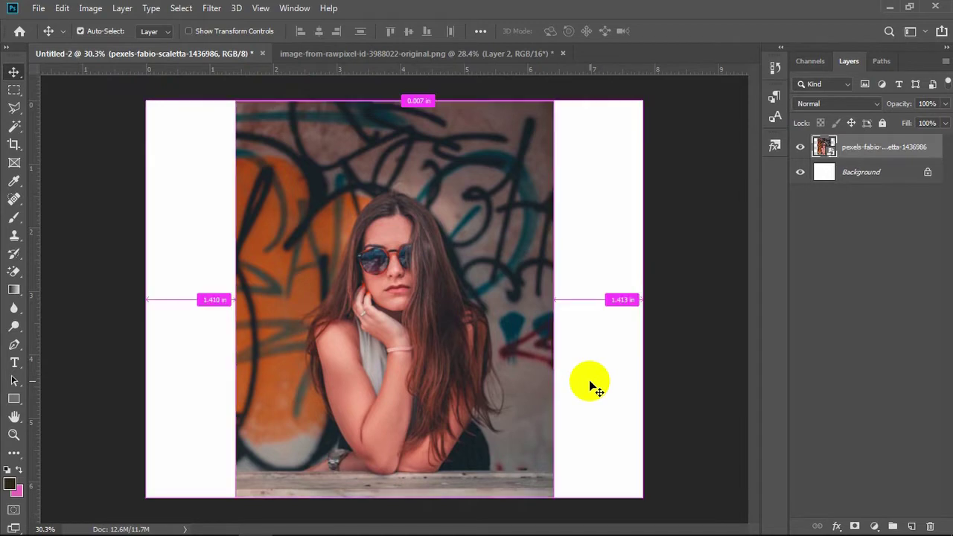
key(ctrl+t)
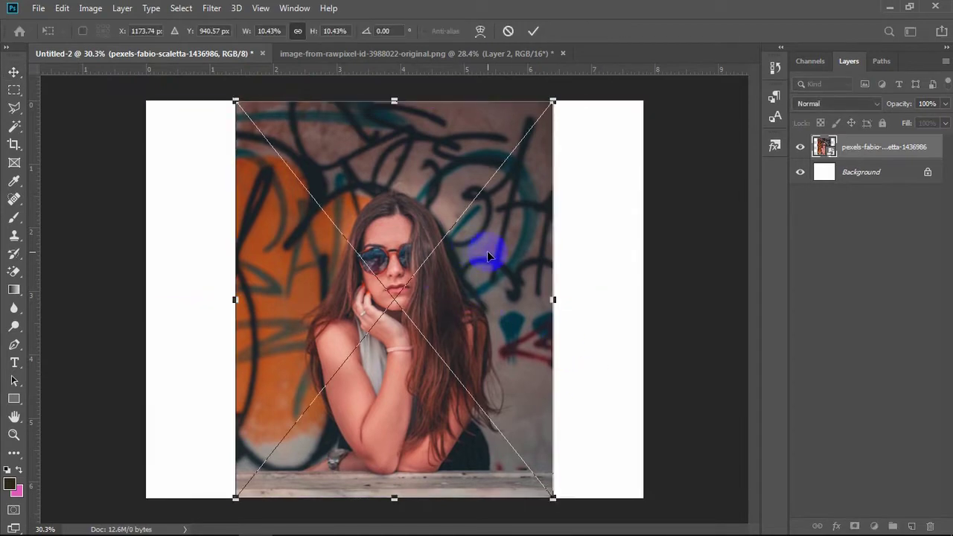
right_click(489, 237)
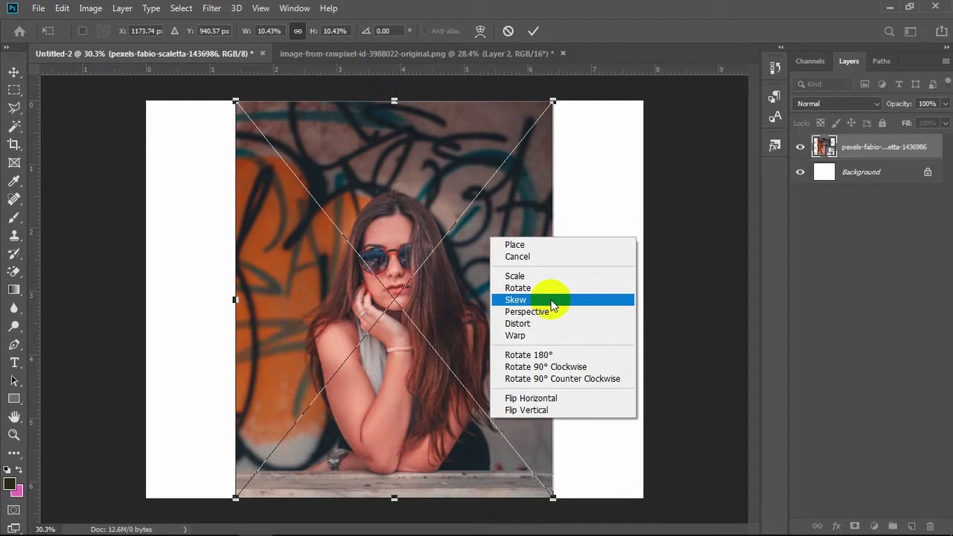
click(552, 301)
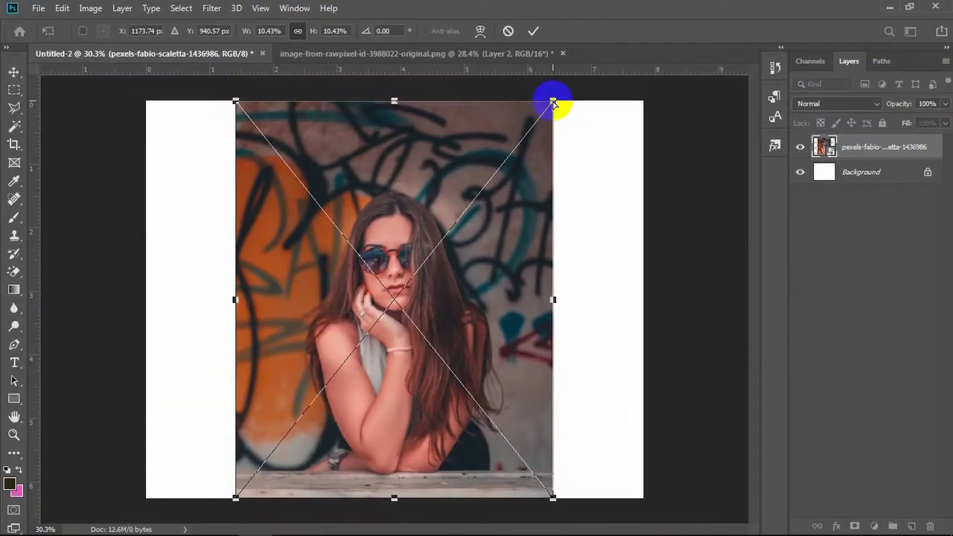
drag(552, 105, 532, 286)
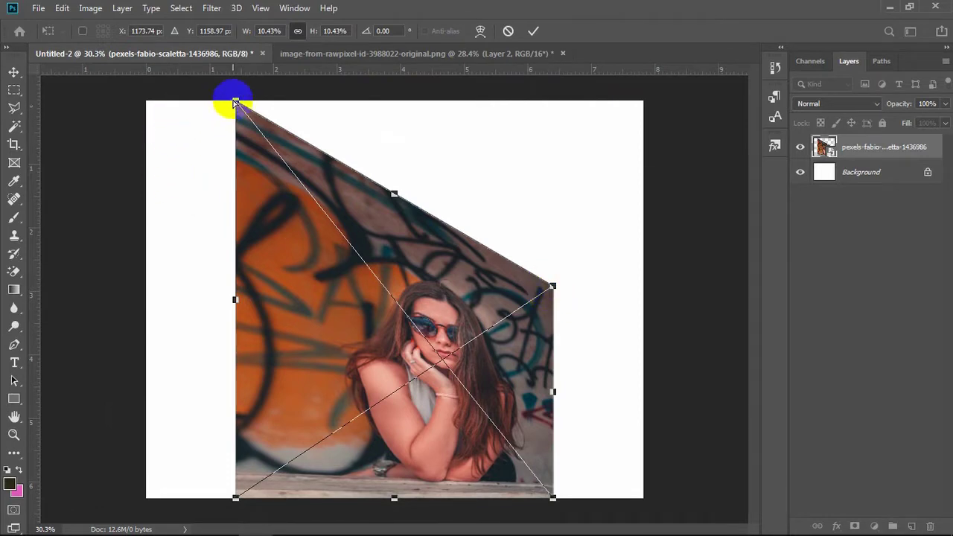
drag(551, 286, 588, 102)
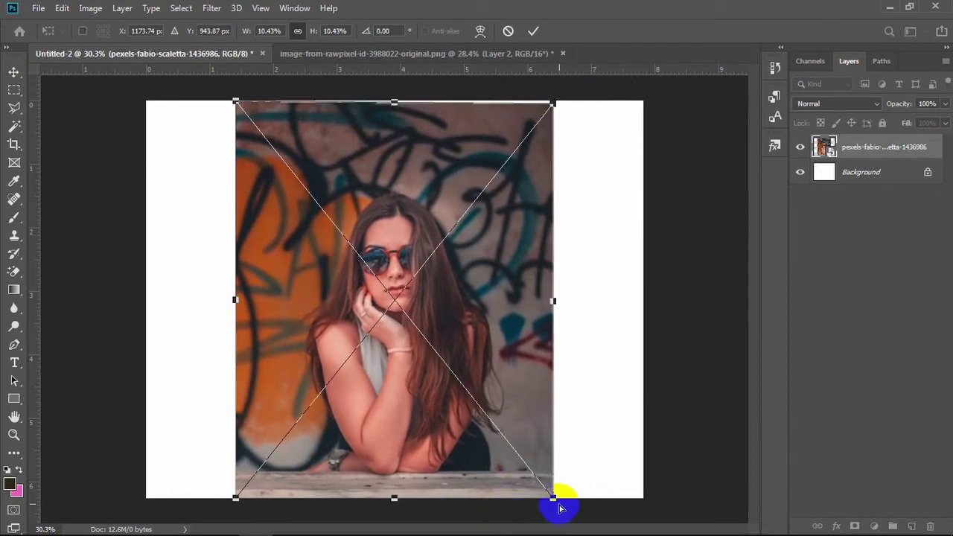
mouse_move(551, 499)
mouse_down()
mouse_move(596, 287)
mouse_move(590, 261)
mouse_up()
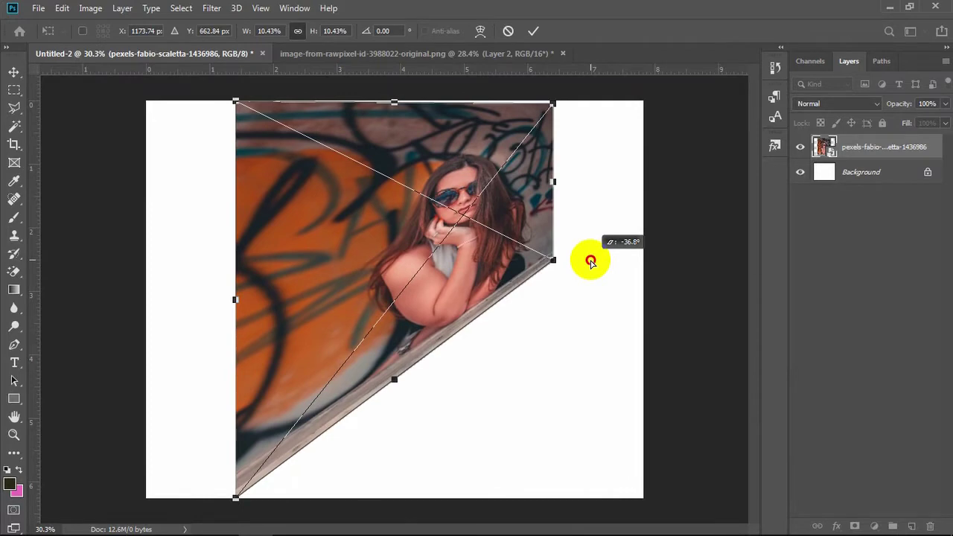
mouse_move(590, 261)
mouse_down()
mouse_move(797, 519)
mouse_move(493, 362)
mouse_move(567, 497)
mouse_up()
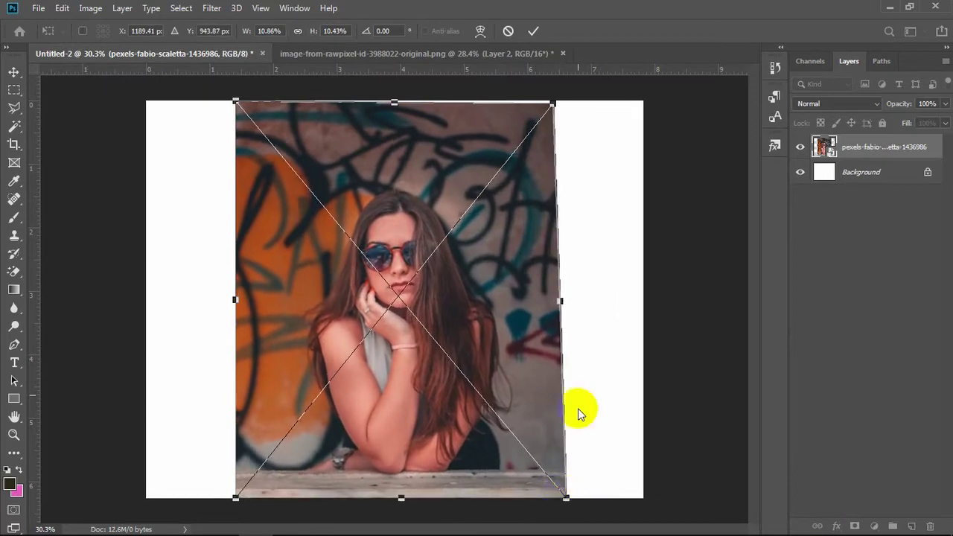
mouse_move(561, 304)
mouse_down()
mouse_move(608, 219)
mouse_move(606, 129)
mouse_up()
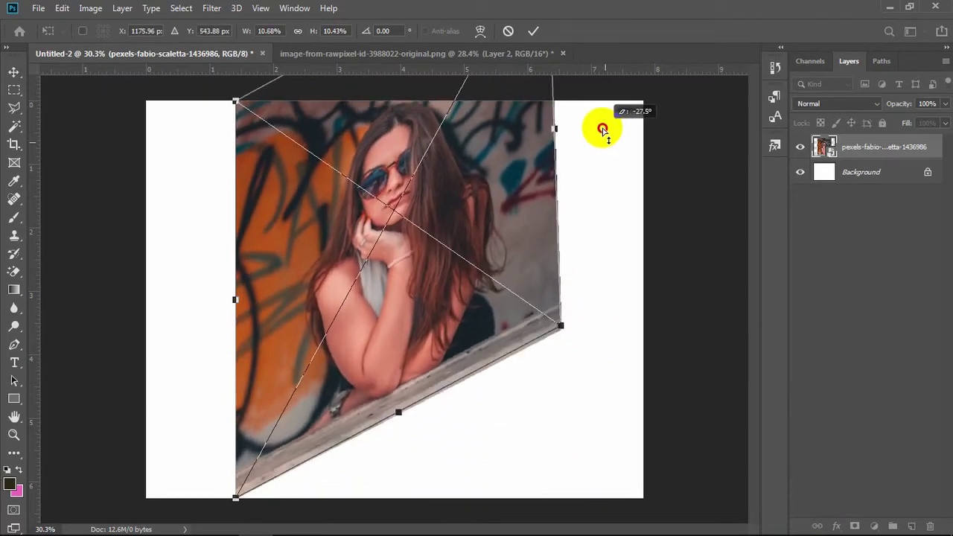
drag(587, 239, 560, 300)
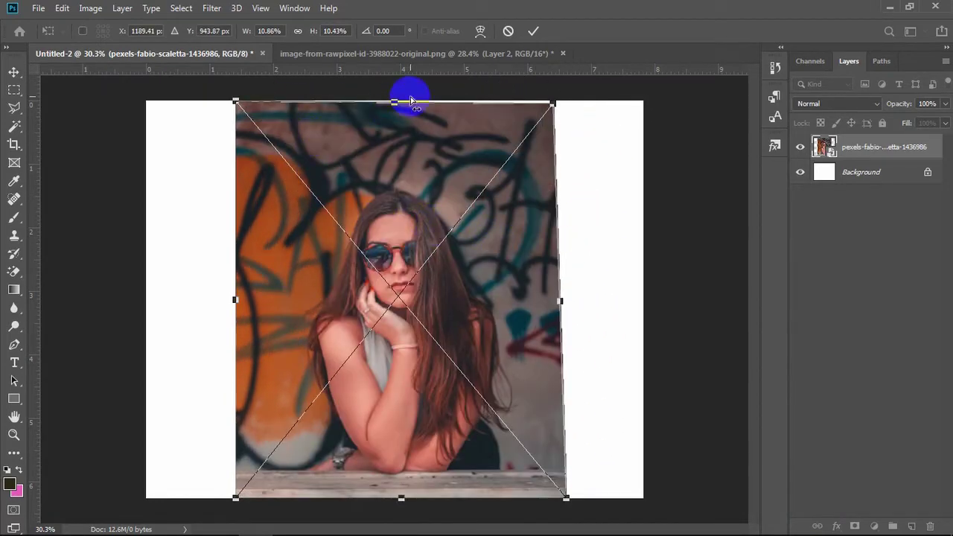
mouse_move(397, 103)
mouse_down()
mouse_move(538, 96)
mouse_move(687, 107)
mouse_up()
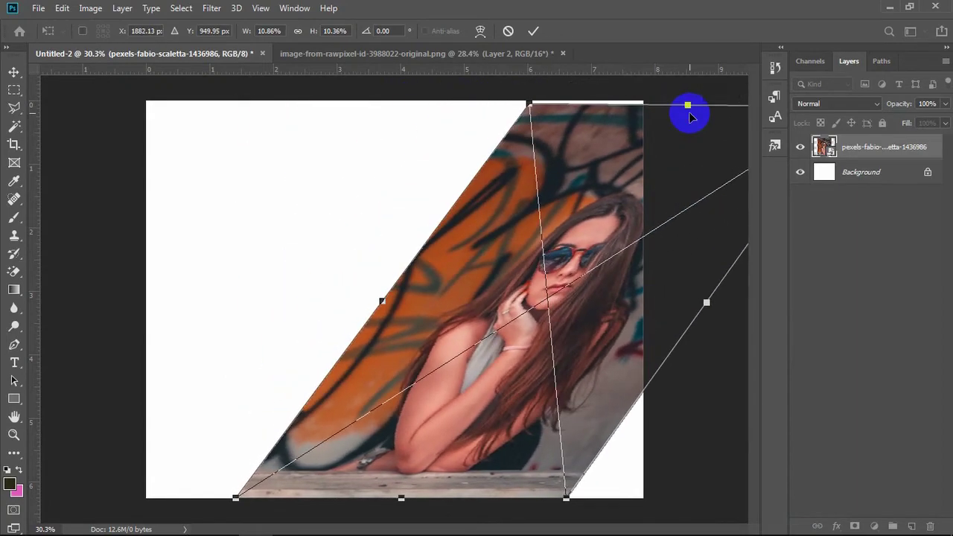
key(ctrl+z)
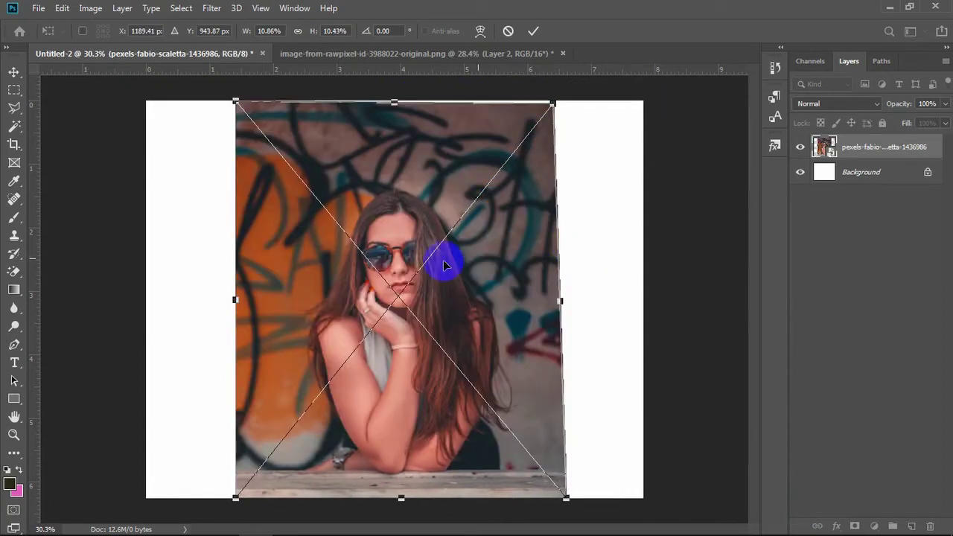
key(Return)
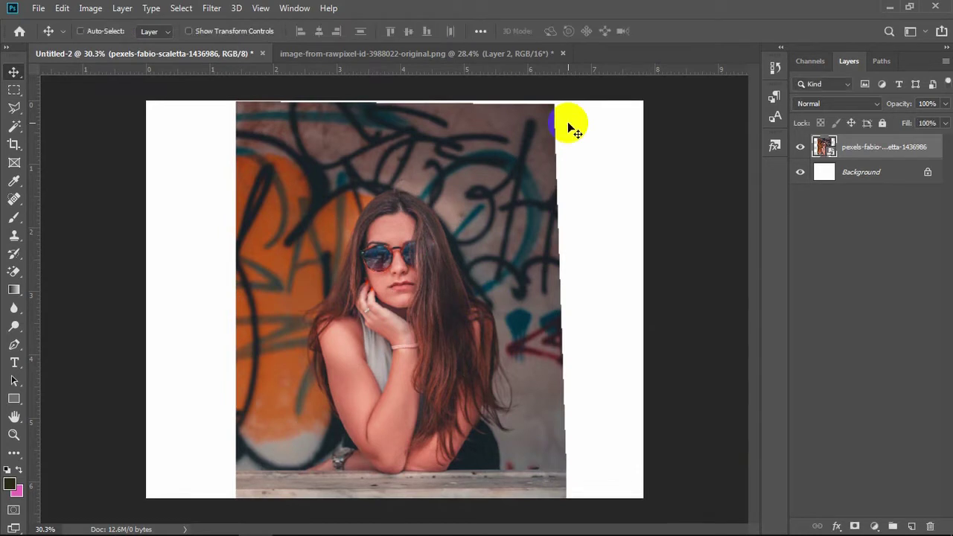
key(ctrl+z)
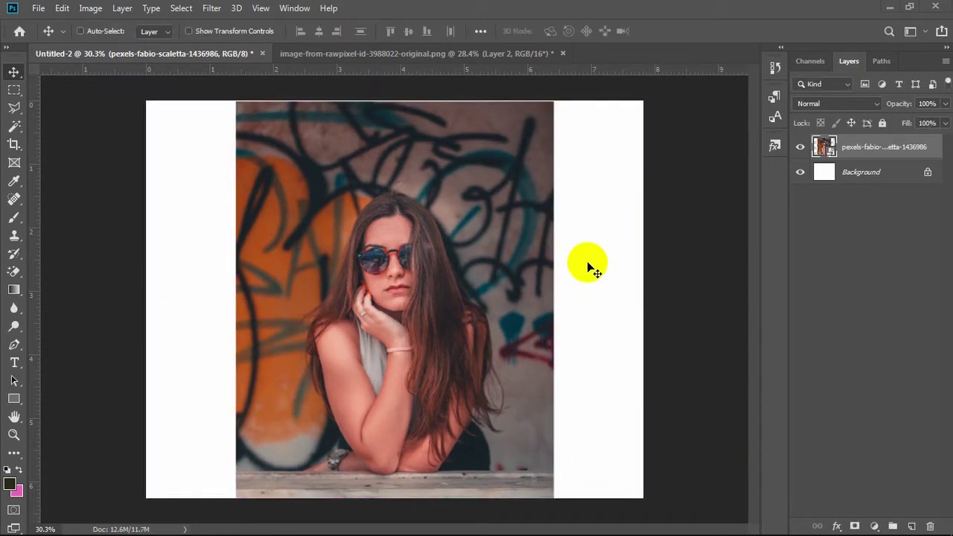
key(ctrl+t)
right_click(532, 234)
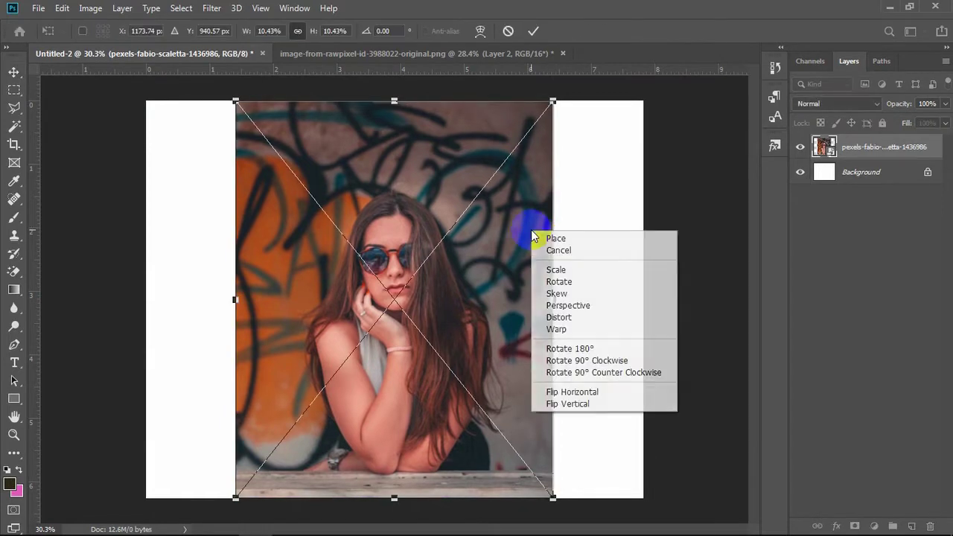
click(575, 311)
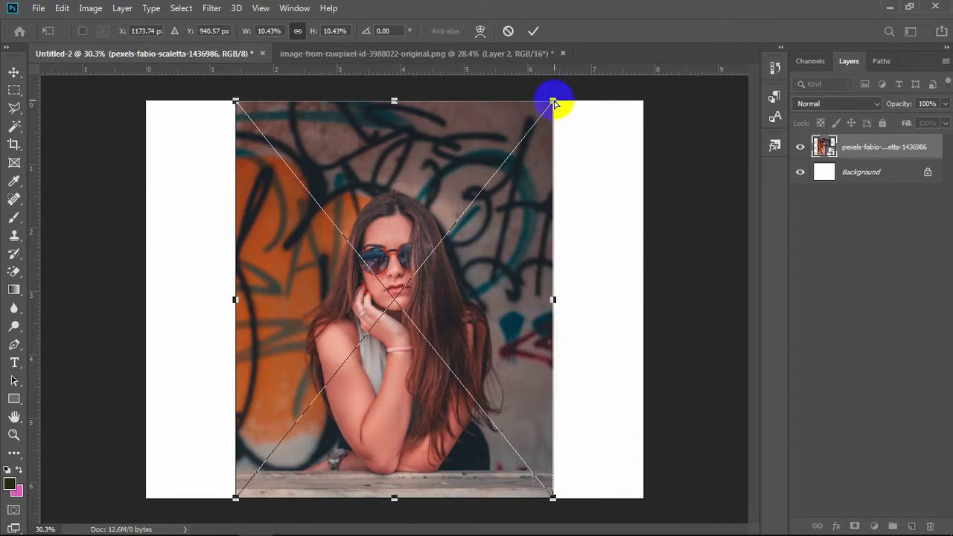
drag(554, 102, 553, 218)
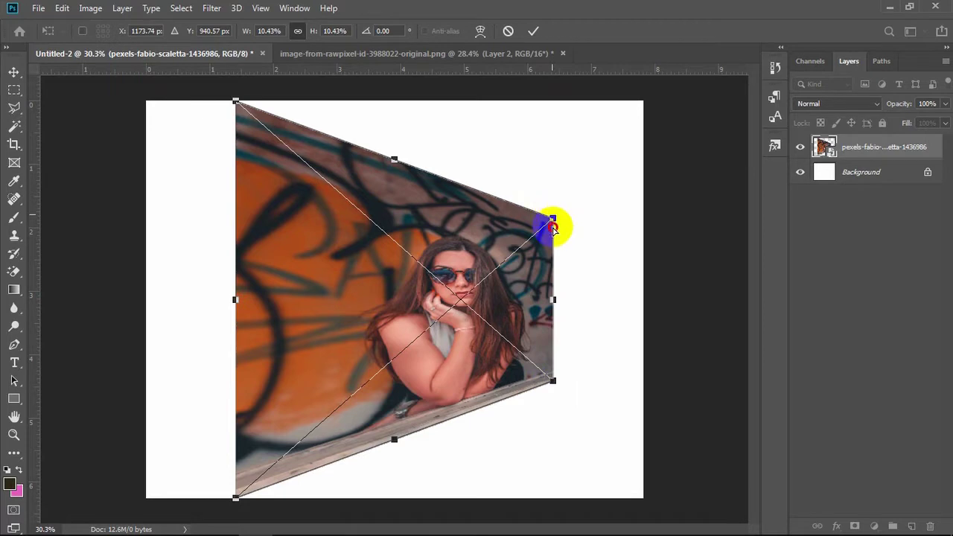
mouse_move(552, 228)
mouse_down()
mouse_move(584, 226)
mouse_move(579, 261)
mouse_up()
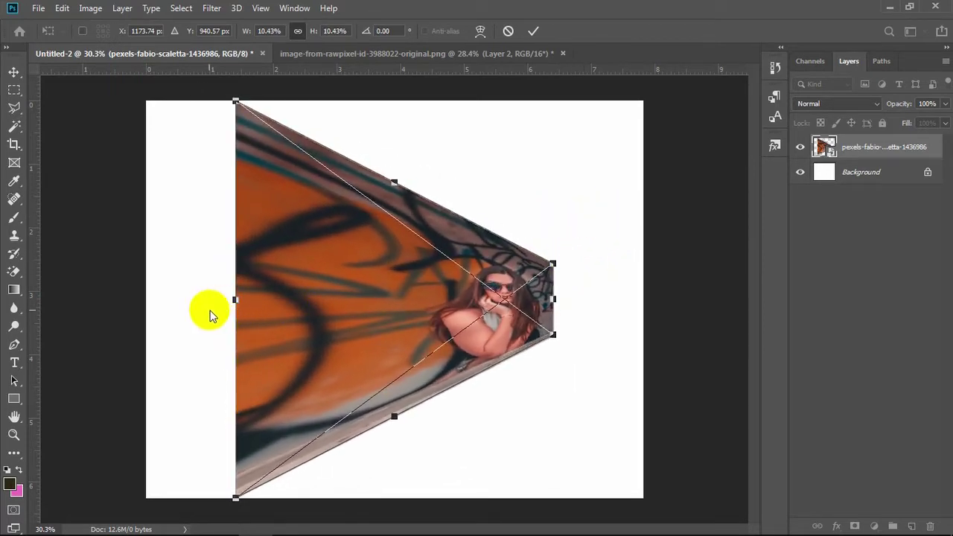
drag(209, 316, 483, 289)
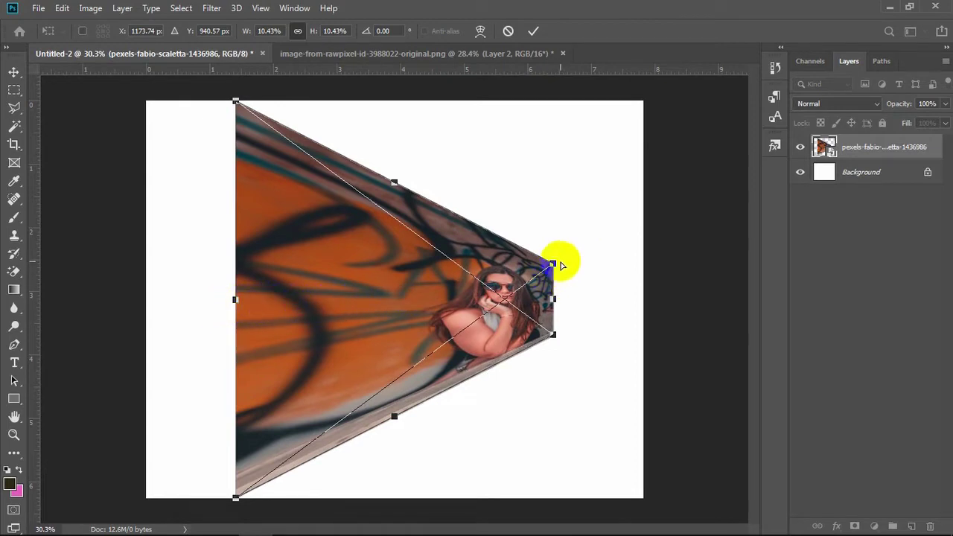
drag(553, 266, 587, 99)
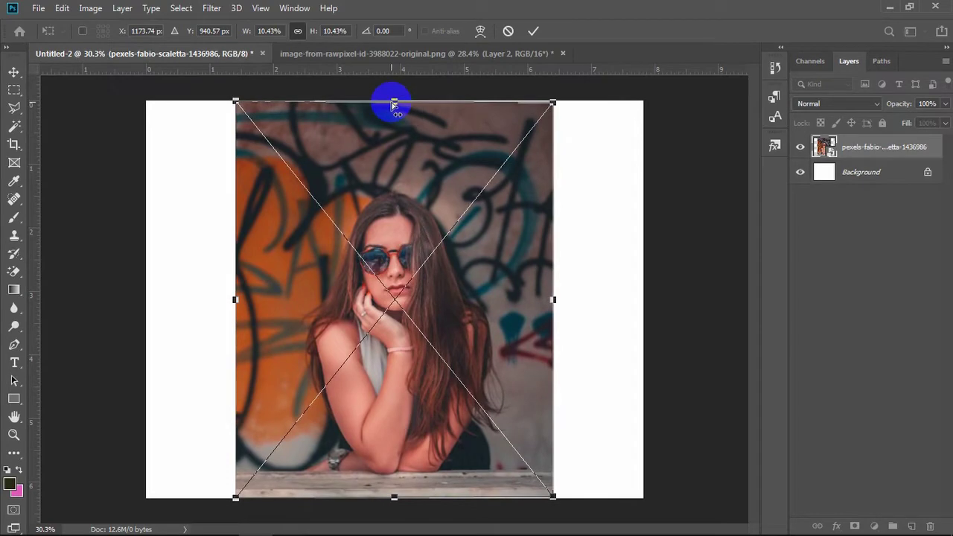
drag(393, 103, 454, 238)
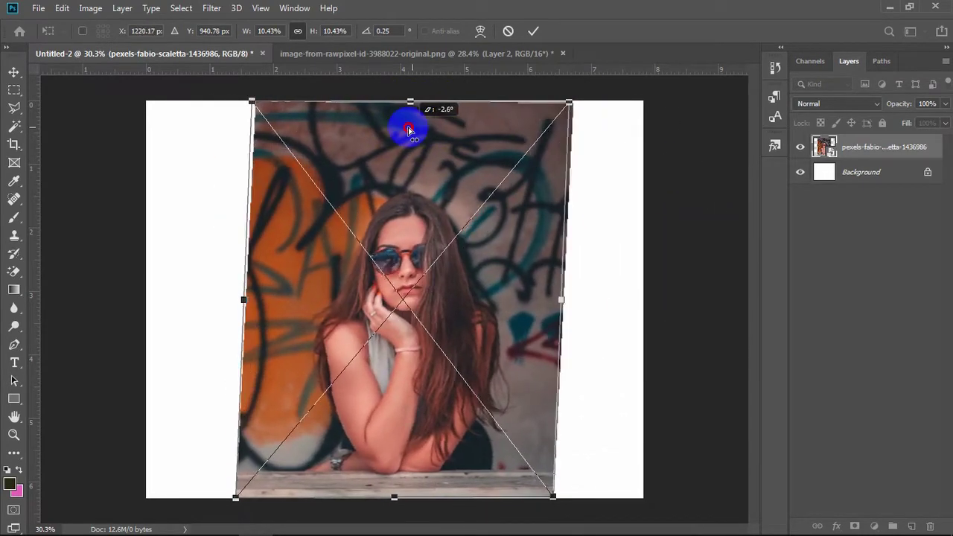
drag(454, 238, 408, 130)
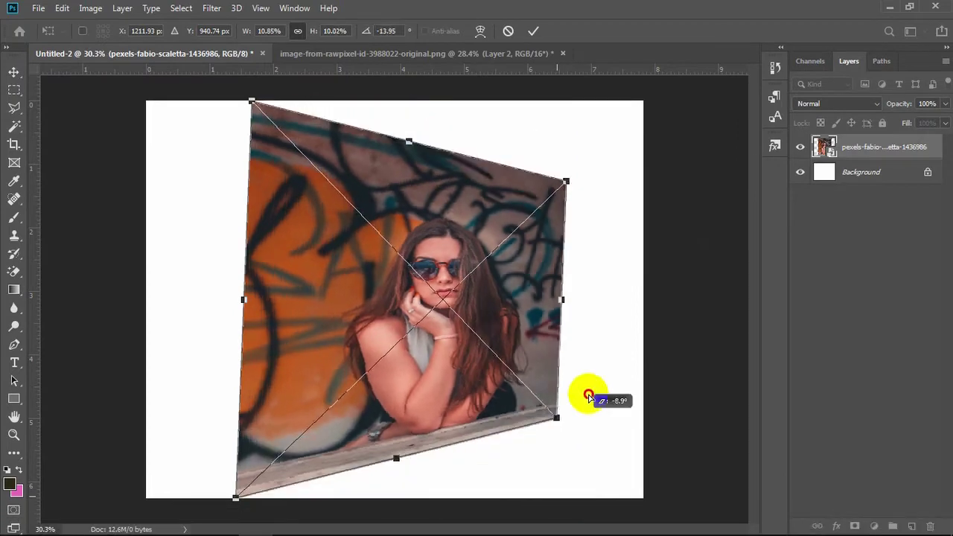
mouse_move(552, 494)
mouse_down()
mouse_move(596, 334)
mouse_move(589, 366)
mouse_up()
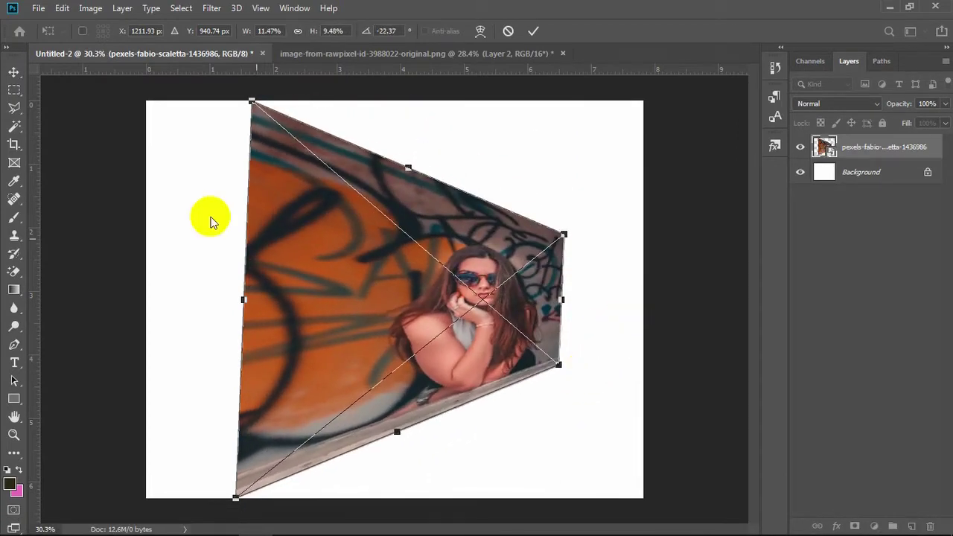
drag(248, 102, 262, 147)
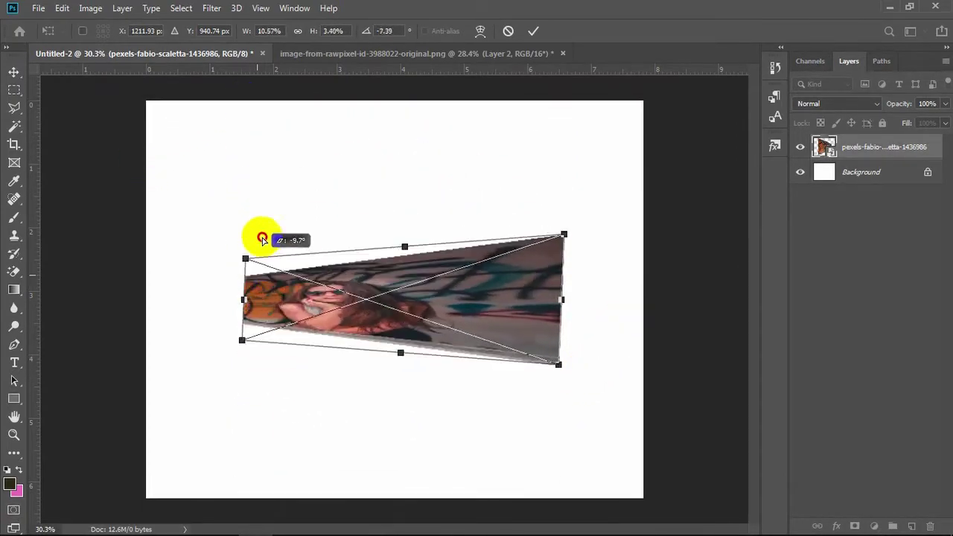
drag(565, 235, 569, 105)
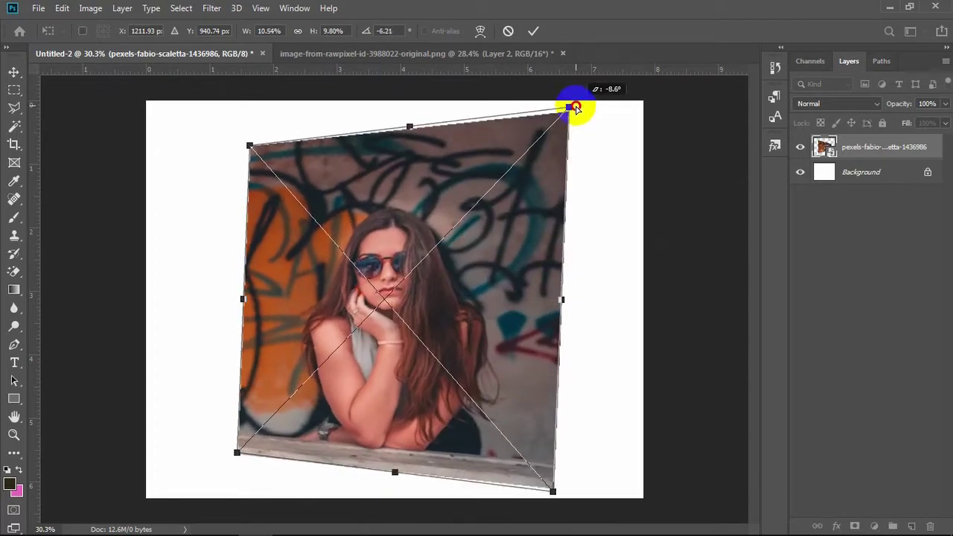
drag(250, 147, 273, 185)
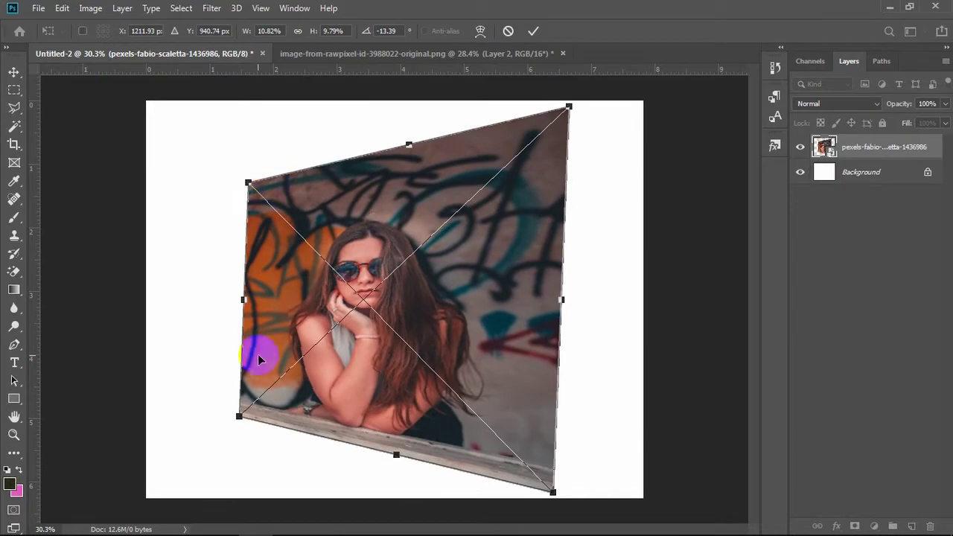
drag(238, 417, 240, 382)
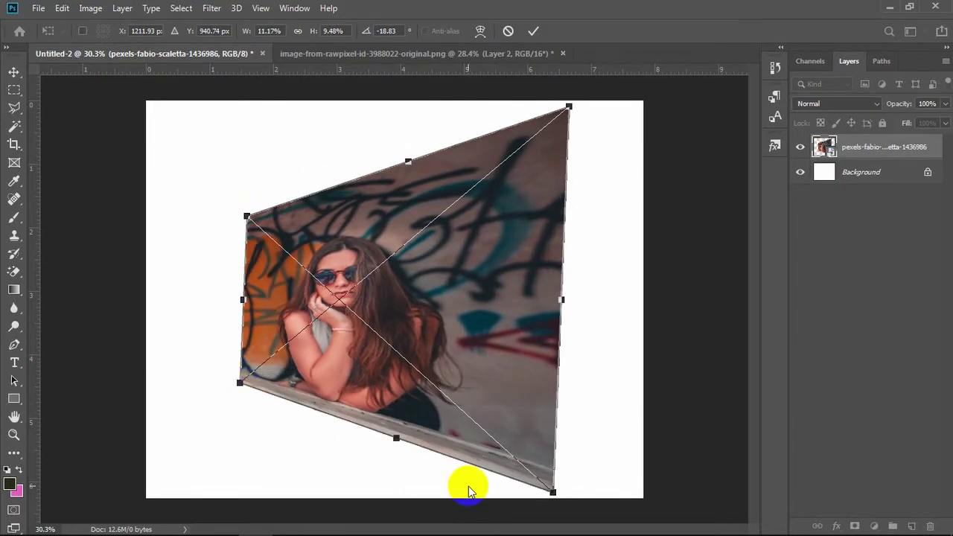
key(Return)
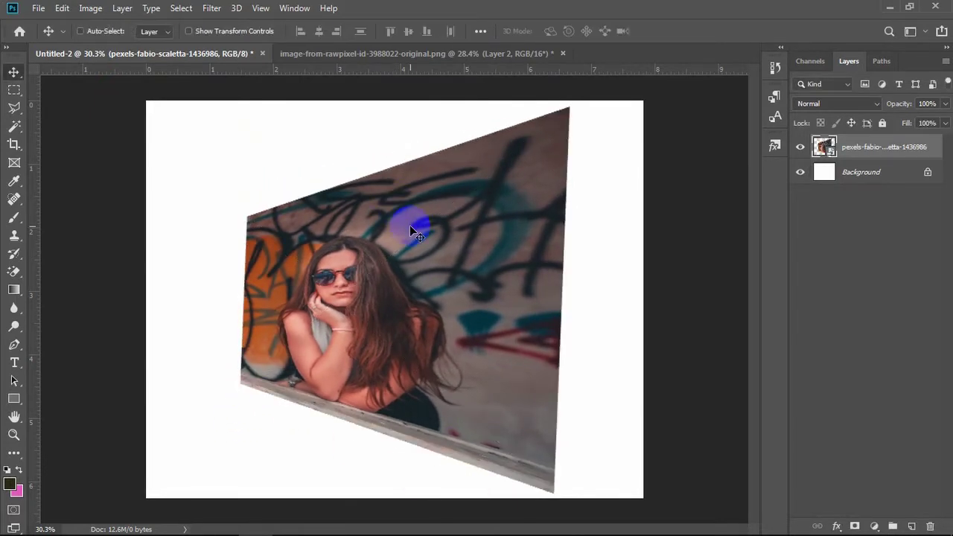
key(ctrl+z)
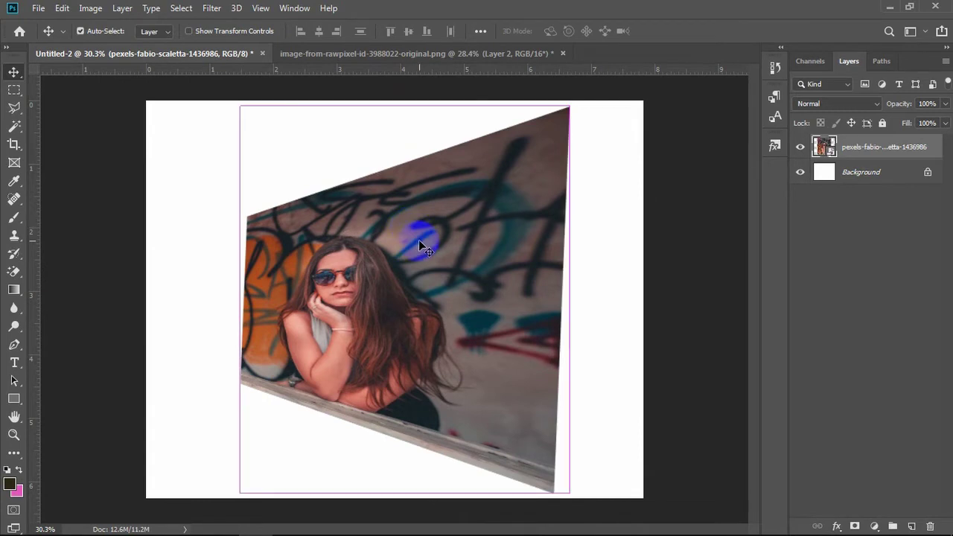
key(ctrl+z)
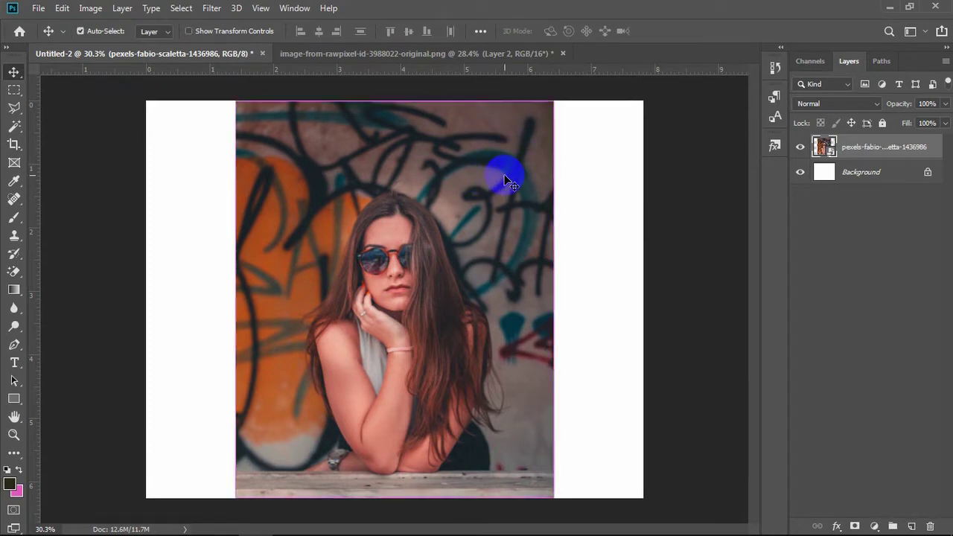
key(ctrl+t)
- Distort the photo by moving its top-right, bottom-right and top-left corners
right_click(532, 187)
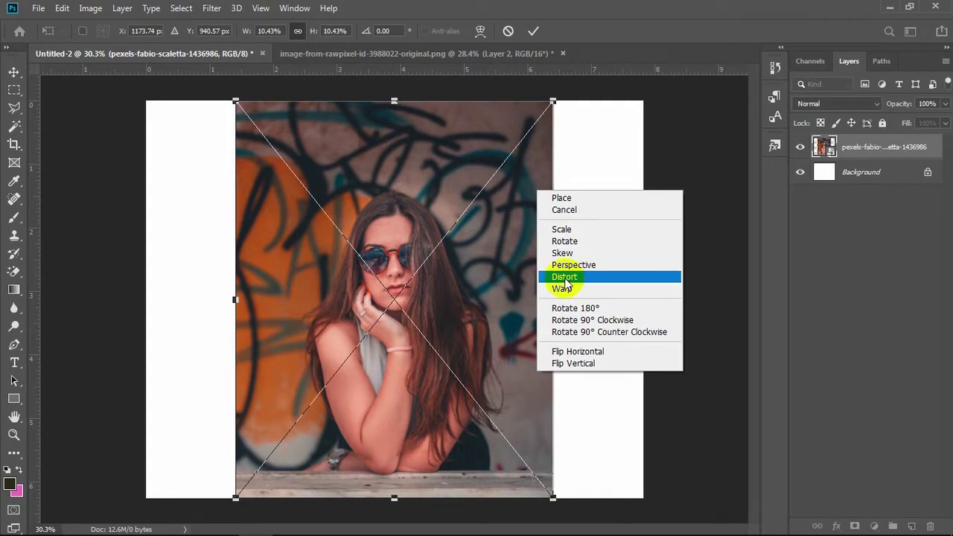
click(560, 280)
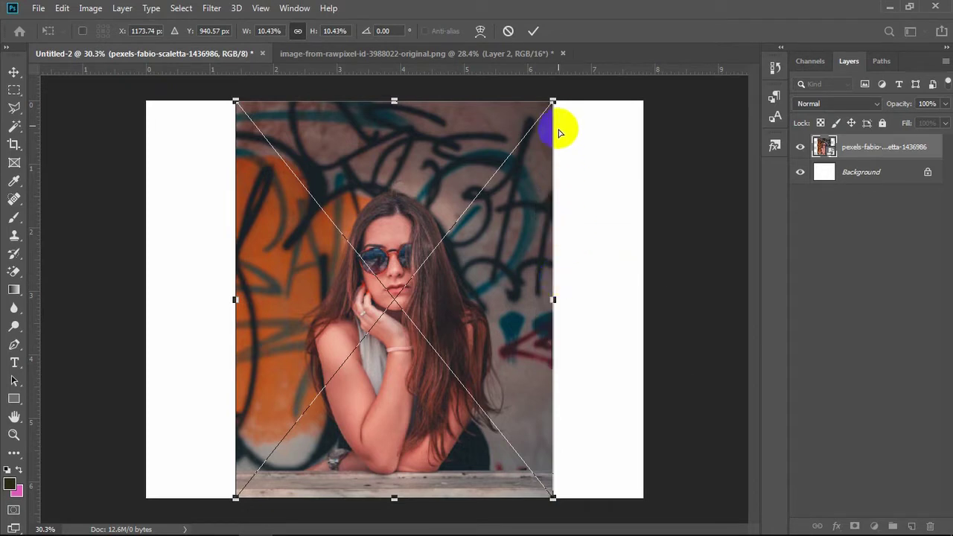
mouse_move(549, 113)
mouse_down()
mouse_move(531, 219)
mouse_move(541, 224)
mouse_move(569, 184)
mouse_move(549, 209)
mouse_move(615, 193)
mouse_move(573, 224)
mouse_move(565, 256)
mouse_up()
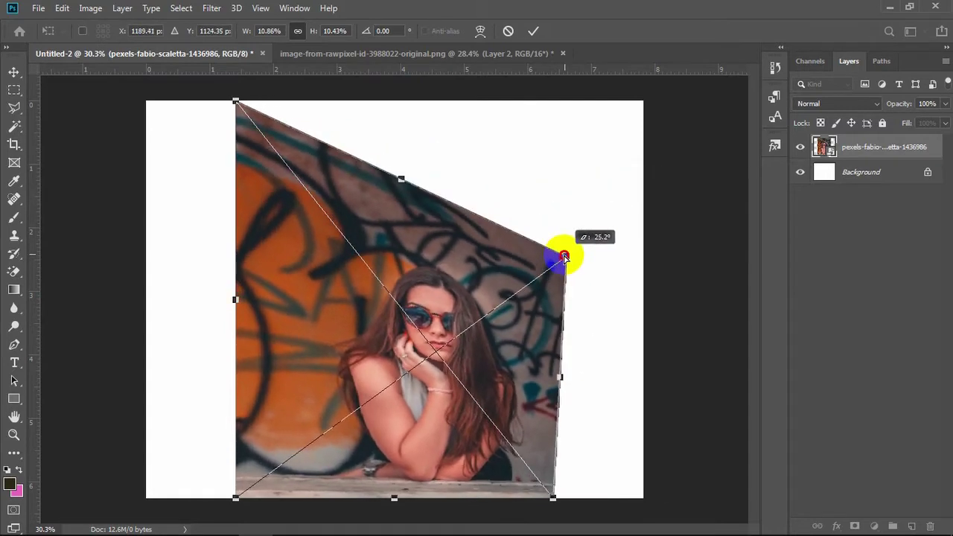
drag(552, 501, 587, 402)
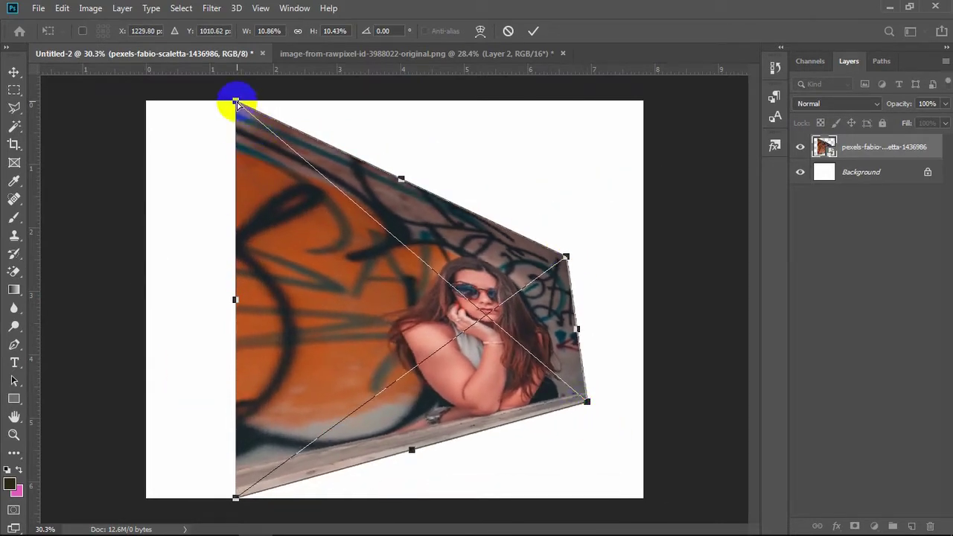
drag(235, 102, 254, 242)
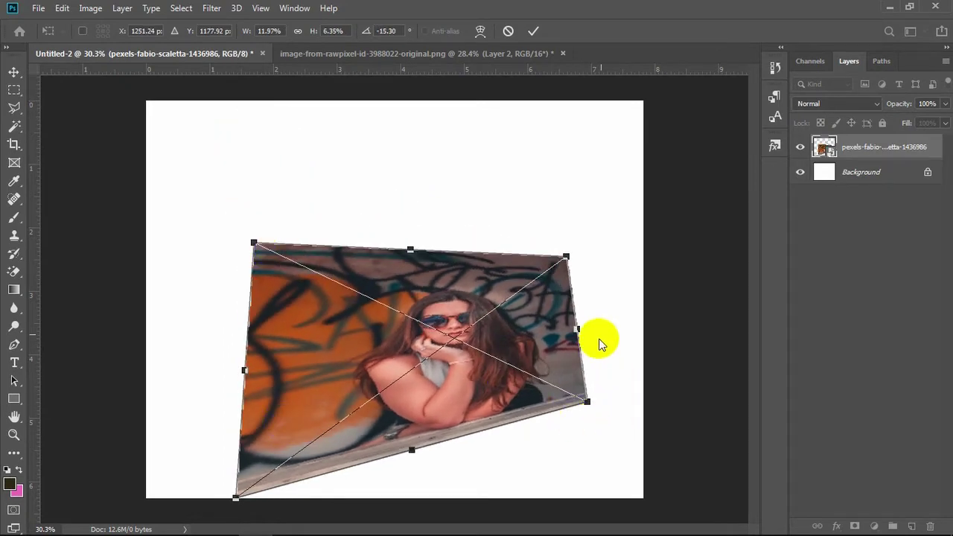
- Undo the distortion back to the upright rectangle and start a fresh Free Transform
key(ctrl+z)
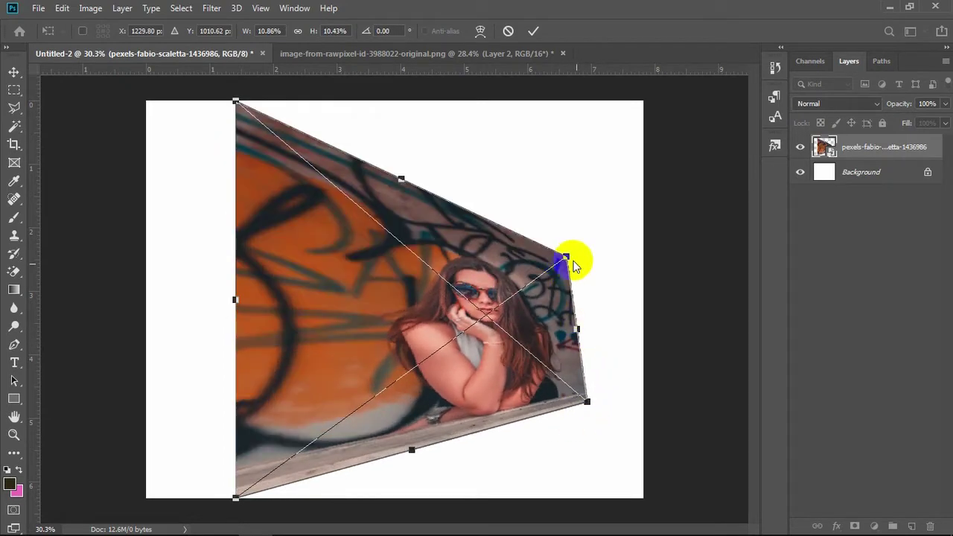
key(Return)
key(ctrl+z)
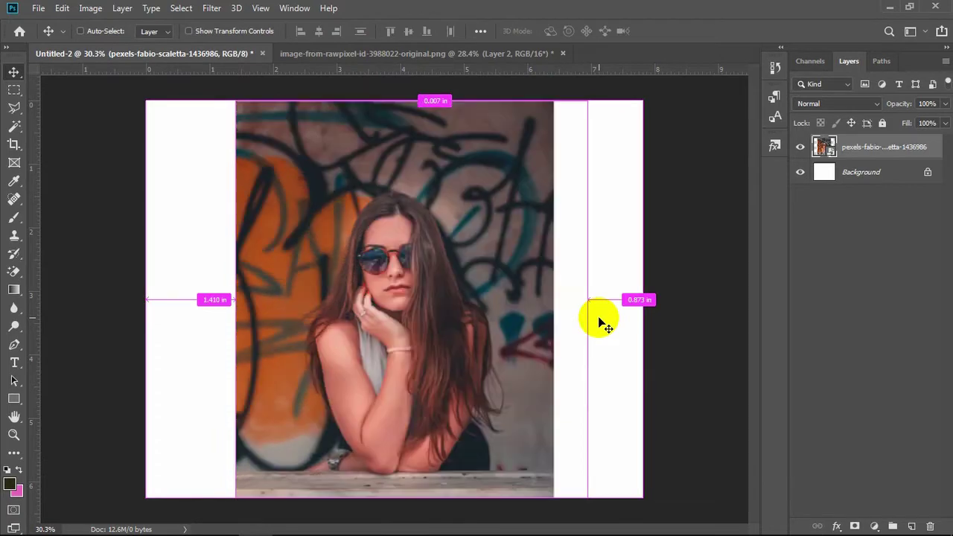
key(ctrl+t)
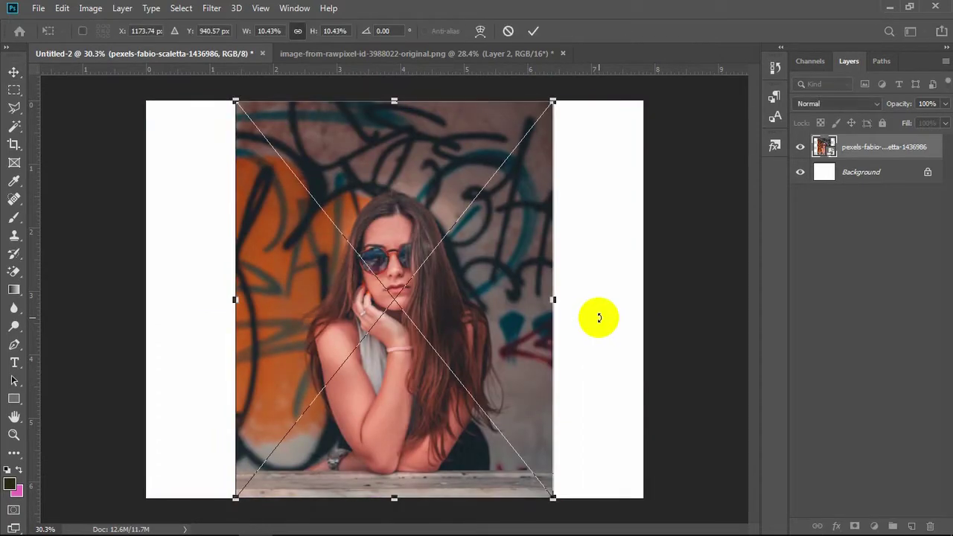
right_click(537, 204)
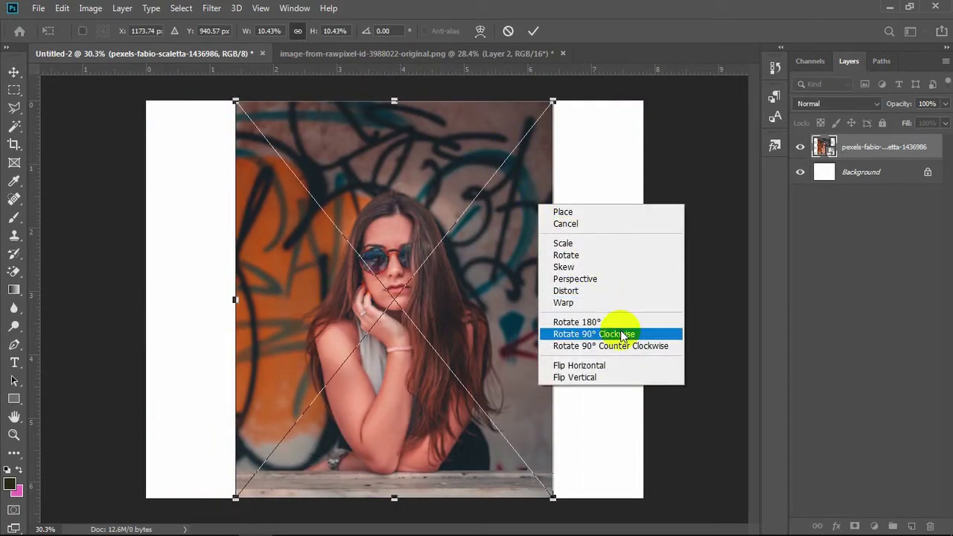
click(571, 269)
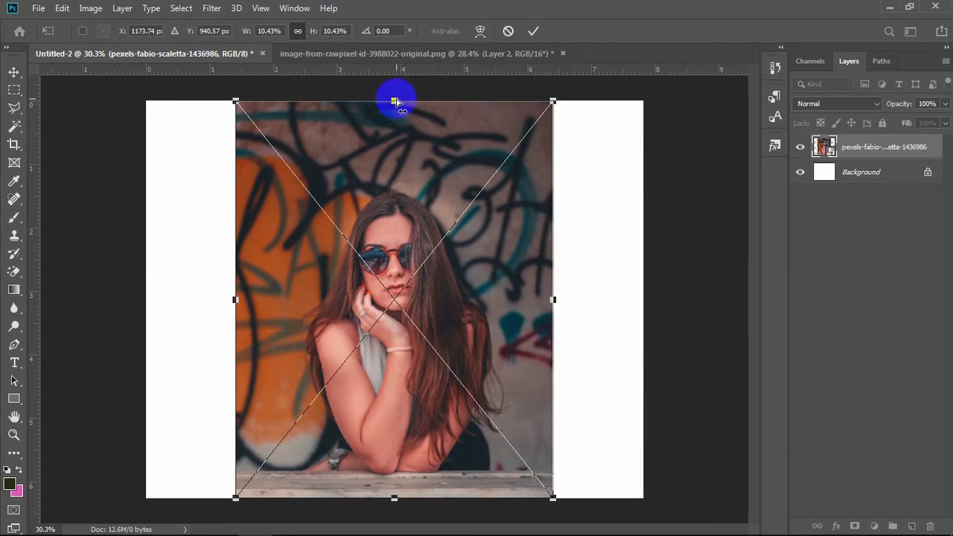
drag(394, 100, 452, 129)
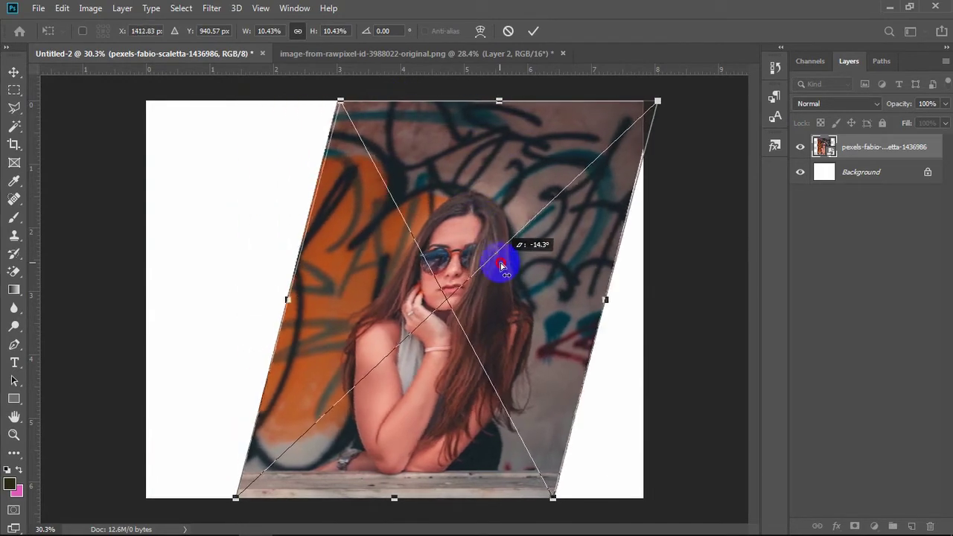
mouse_move(452, 130)
mouse_down()
mouse_move(570, 451)
mouse_move(454, 121)
mouse_move(425, 159)
mouse_move(425, 86)
mouse_move(425, 404)
mouse_move(402, 73)
mouse_move(425, 320)
mouse_move(425, 257)
mouse_move(425, 315)
mouse_move(391, 80)
mouse_up()
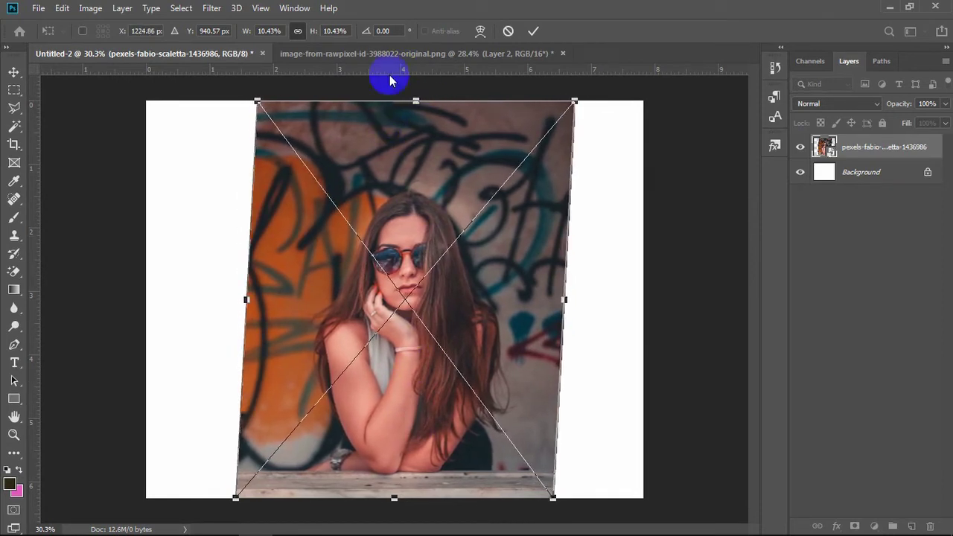
key(Return)
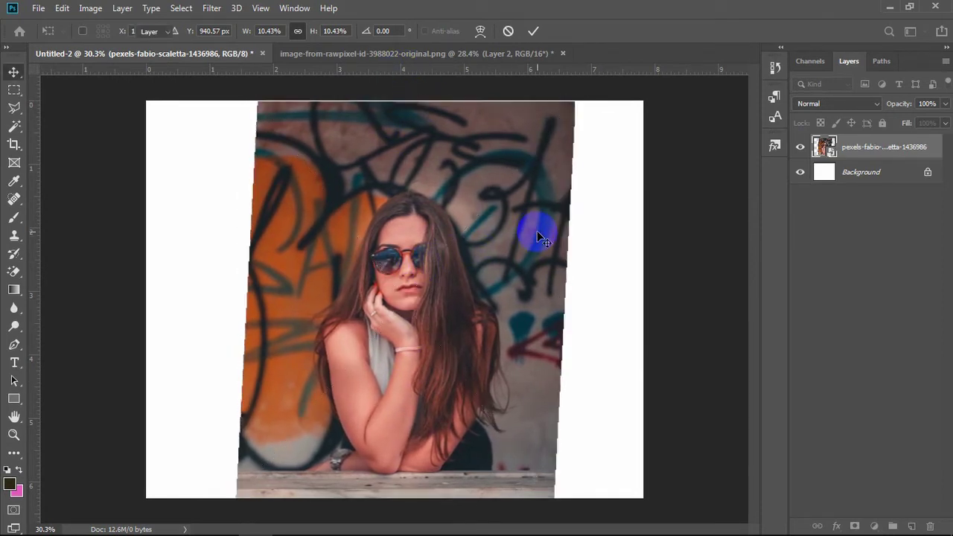
key(ctrl+z)
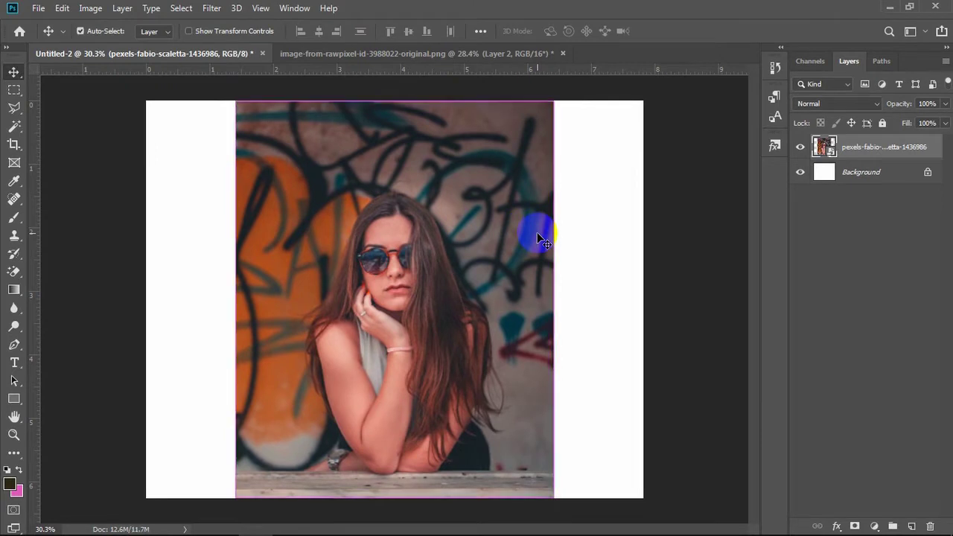
key(ctrl+t)
right_click(522, 228)
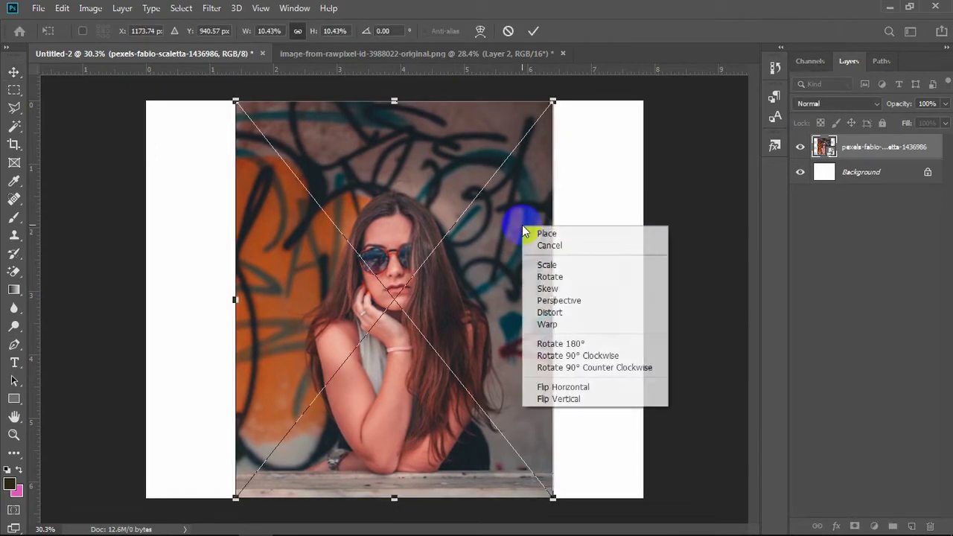
click(600, 309)
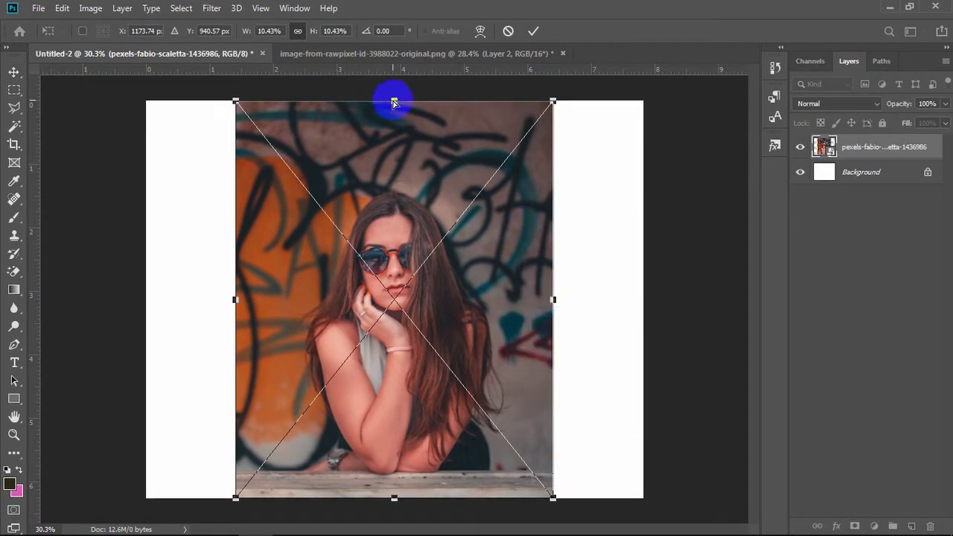
mouse_move(394, 100)
mouse_down()
mouse_move(440, 125)
mouse_move(419, 429)
mouse_move(415, 341)
mouse_move(393, 521)
mouse_move(452, 100)
mouse_move(451, 217)
mouse_move(449, 165)
mouse_up()
mouse_move(433, 108)
mouse_down()
mouse_move(402, 528)
mouse_move(543, 128)
mouse_move(351, 521)
mouse_move(404, 159)
mouse_move(404, 521)
mouse_move(365, 201)
mouse_move(404, 153)
mouse_up()
mouse_move(569, 153)
mouse_down()
mouse_move(612, 125)
mouse_move(549, 259)
mouse_move(249, 261)
mouse_move(553, 184)
mouse_move(544, 164)
mouse_up()
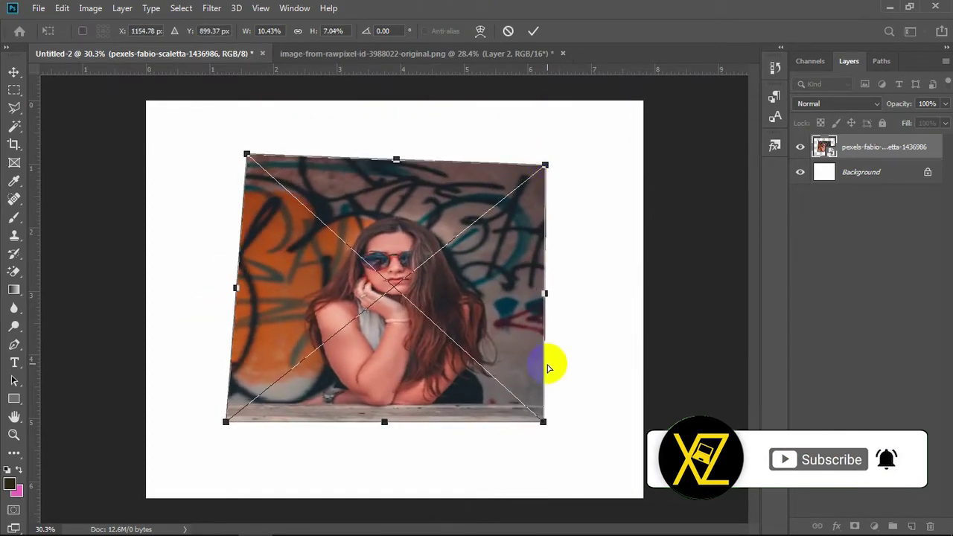
mouse_move(543, 421)
mouse_down()
mouse_move(672, 215)
mouse_move(599, 361)
mouse_up()
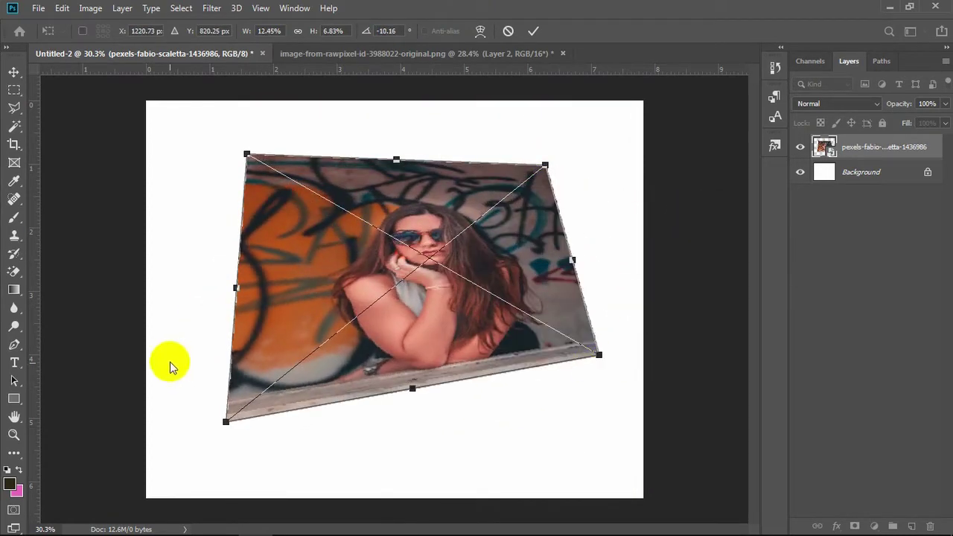
mouse_move(226, 421)
mouse_down()
mouse_move(251, 308)
mouse_move(301, 224)
mouse_move(226, 329)
mouse_move(315, 343)
mouse_move(266, 457)
mouse_move(245, 406)
mouse_move(290, 340)
mouse_move(215, 417)
mouse_move(202, 266)
mouse_move(270, 463)
mouse_move(229, 447)
mouse_up()
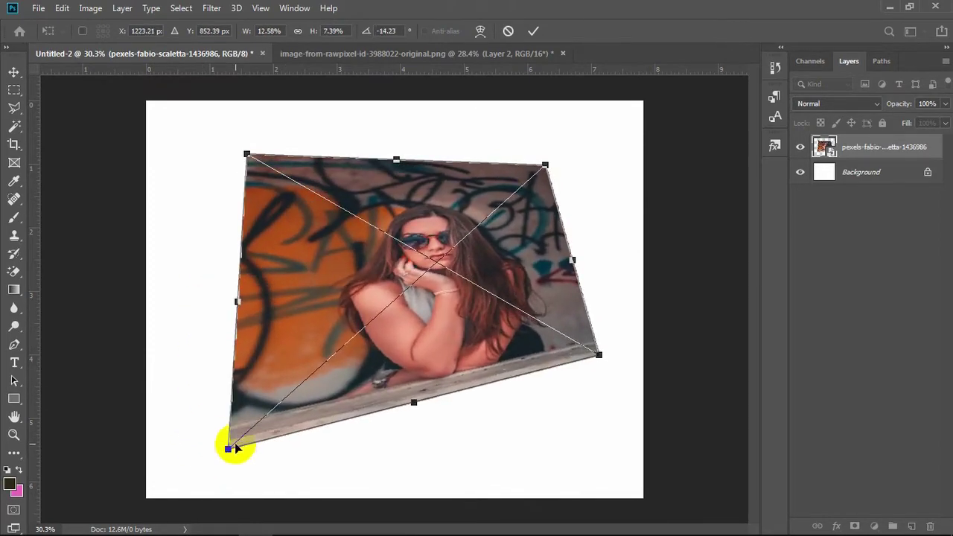
key(Escape)
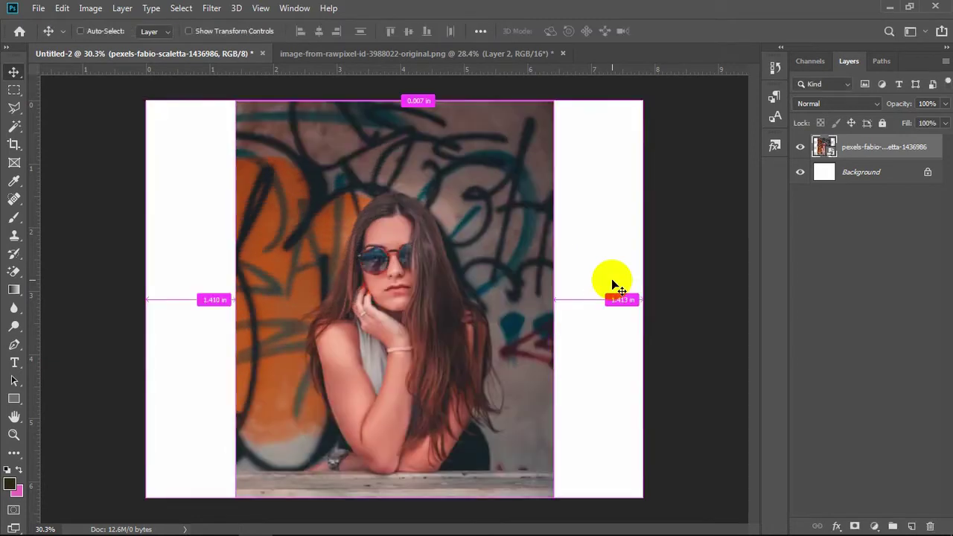
key(ctrl+t)
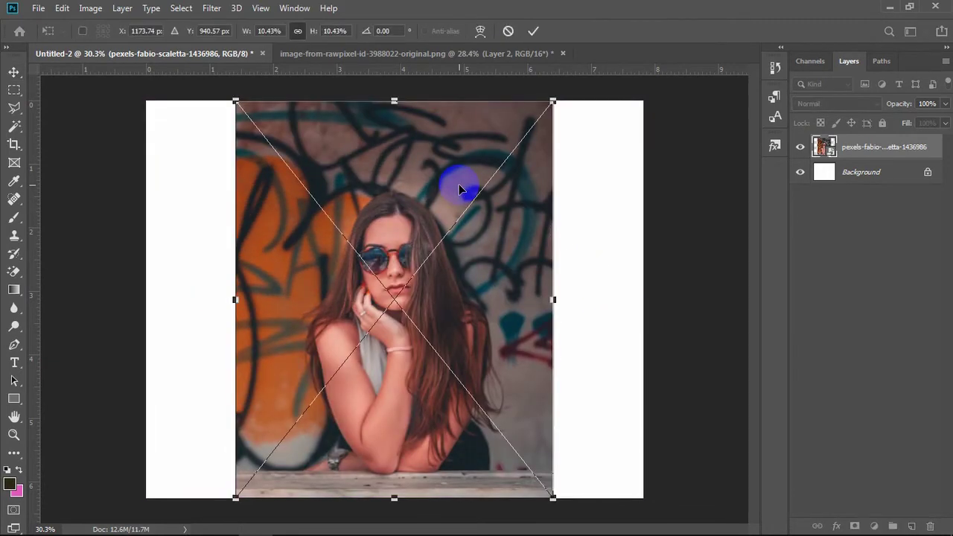
right_click(499, 216)
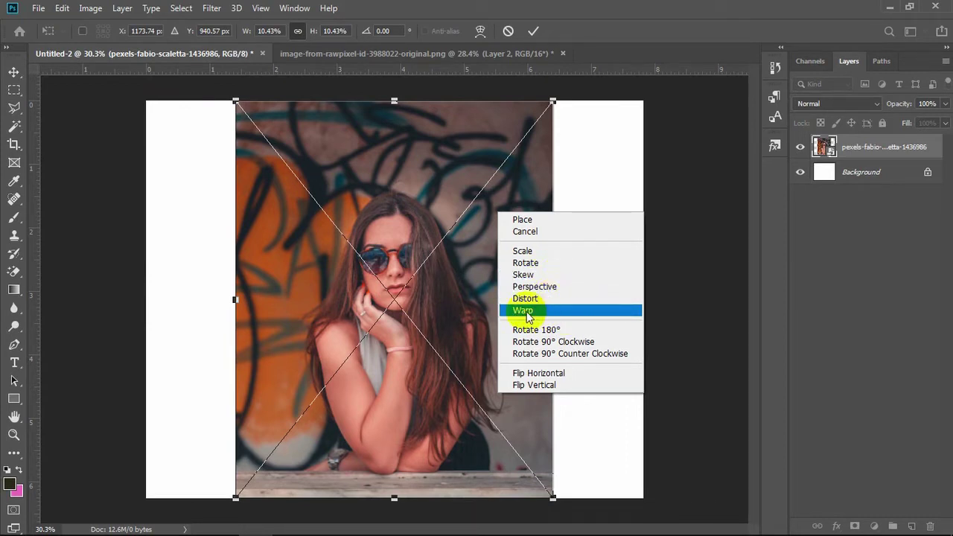
click(540, 311)
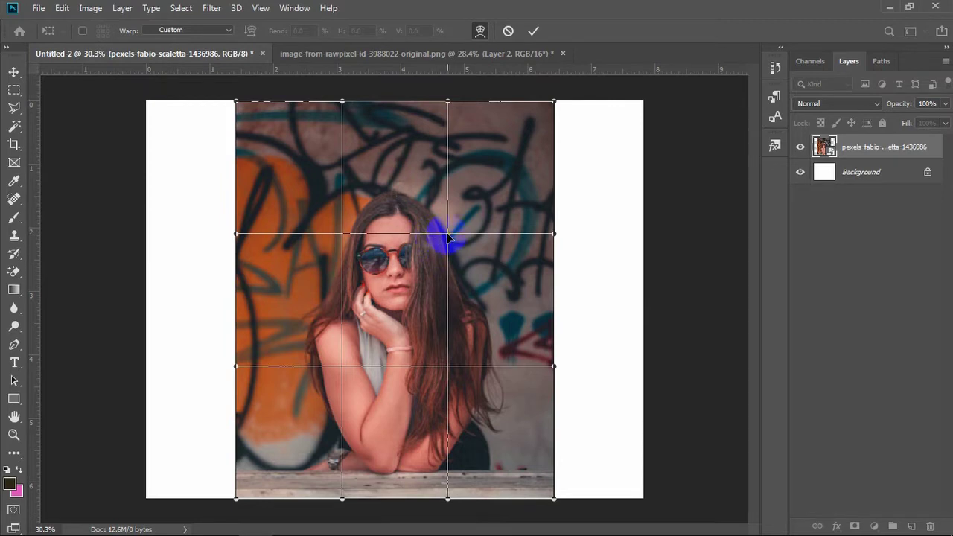
mouse_move(448, 238)
mouse_down()
mouse_move(392, 308)
mouse_move(361, 320)
mouse_move(419, 276)
mouse_move(421, 303)
mouse_up()
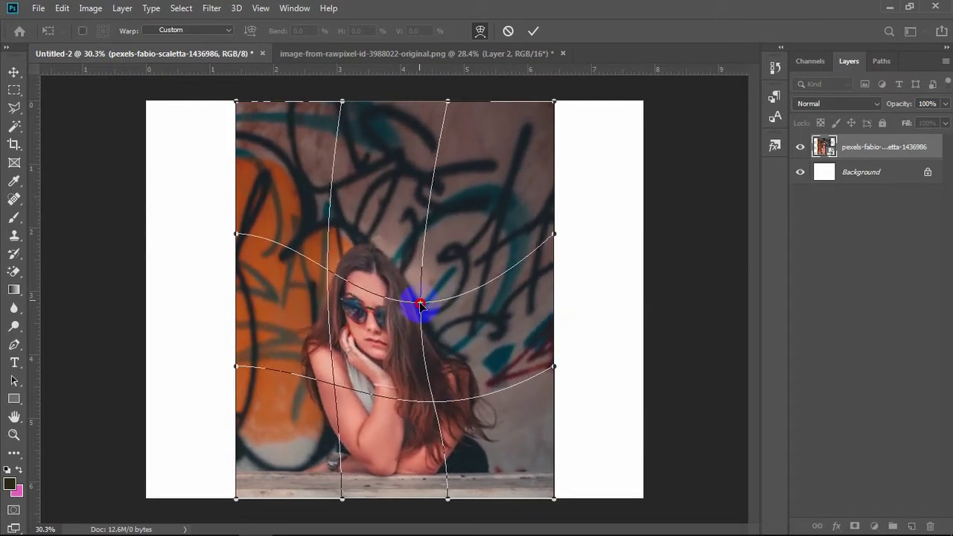
mouse_move(336, 281)
mouse_down()
mouse_move(330, 308)
mouse_move(340, 255)
mouse_move(308, 171)
mouse_move(354, 377)
mouse_up()
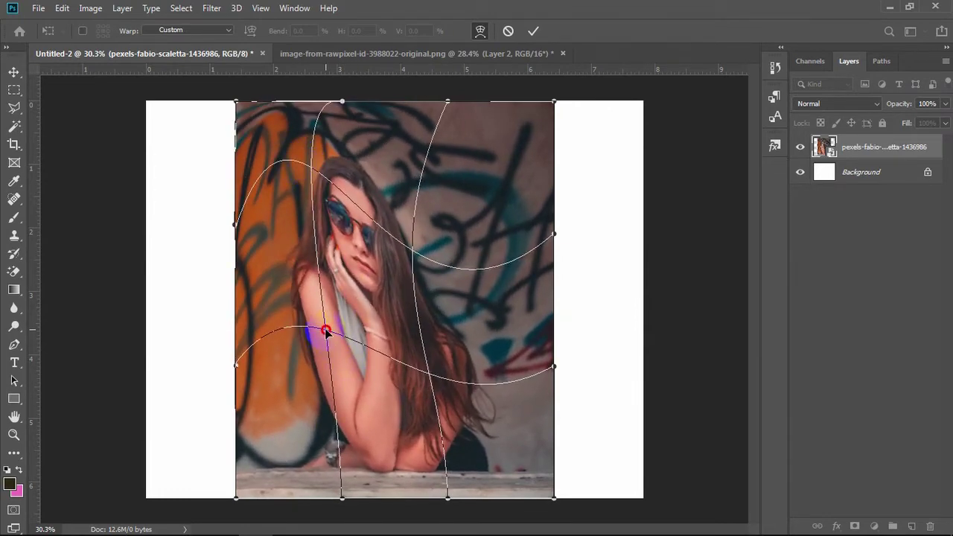
mouse_move(325, 330)
mouse_down()
mouse_move(315, 372)
mouse_move(438, 393)
mouse_move(516, 379)
mouse_up()
mouse_move(343, 194)
mouse_down()
mouse_move(283, 264)
mouse_move(459, 156)
mouse_move(302, 213)
mouse_move(425, 315)
mouse_up()
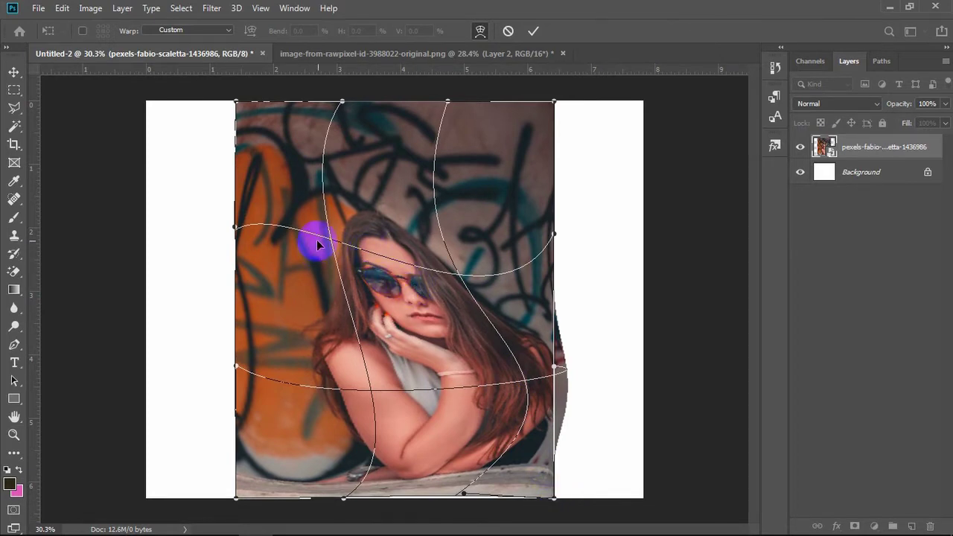
mouse_move(471, 283)
mouse_down()
mouse_move(506, 192)
mouse_move(399, 181)
mouse_move(442, 195)
mouse_up()
mouse_move(362, 383)
mouse_down()
mouse_move(309, 365)
mouse_move(322, 365)
mouse_up()
drag(426, 195, 451, 213)
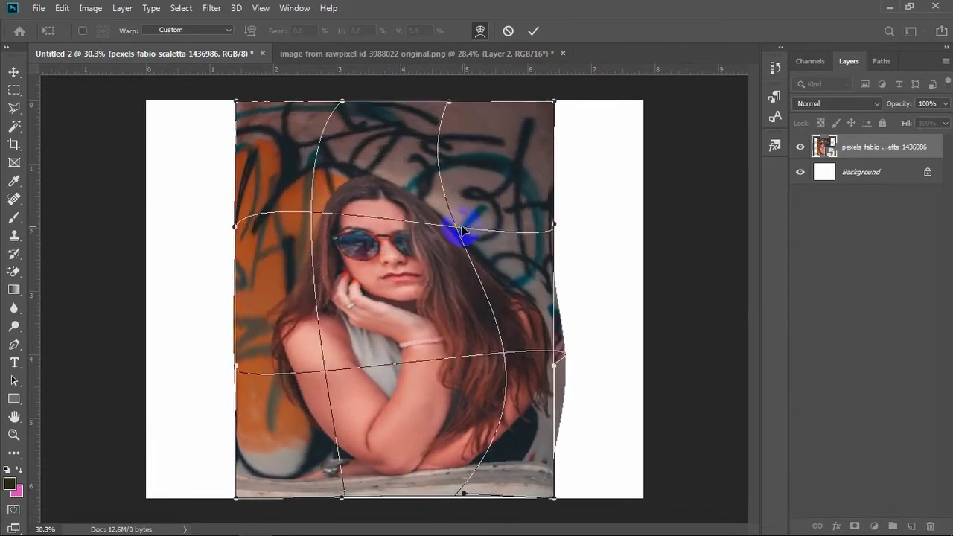
key(Escape)
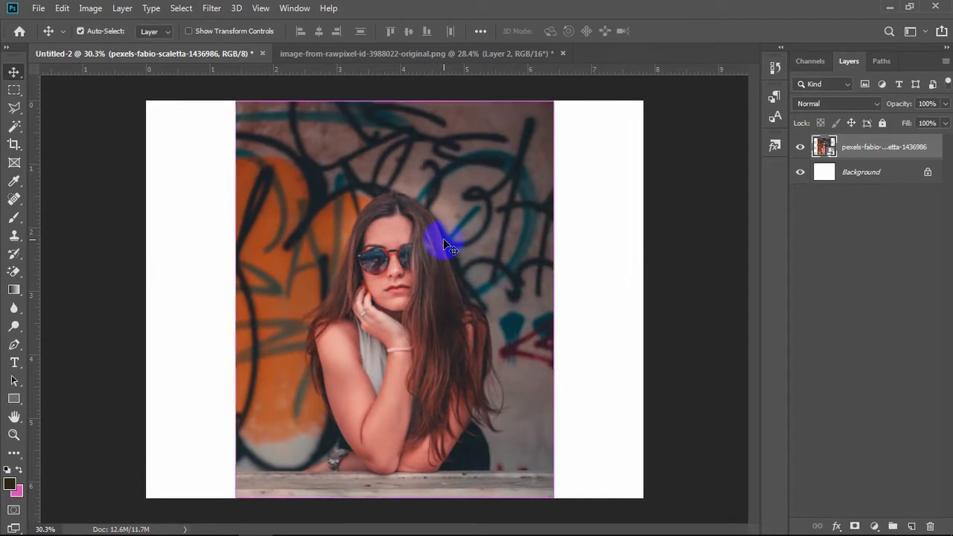
key(ctrl+t)
right_click(477, 254)
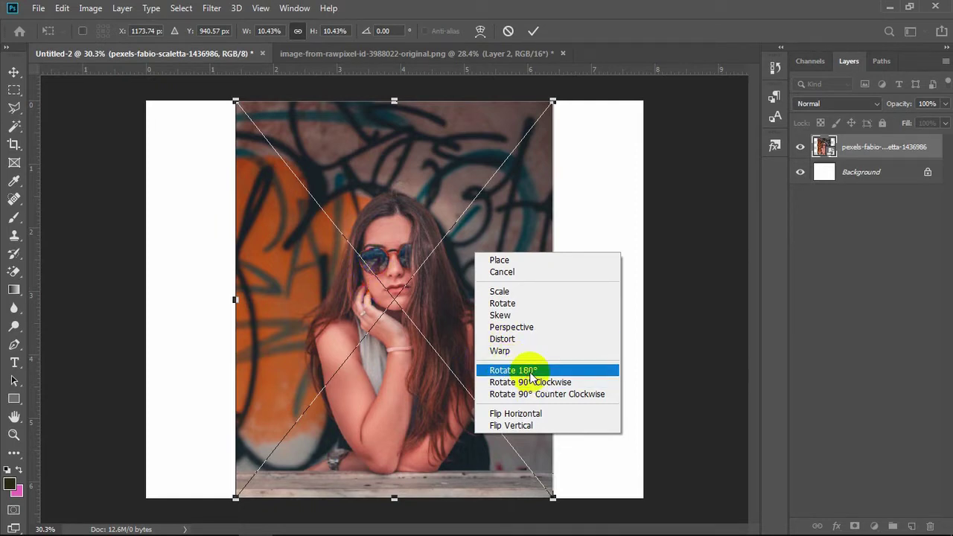
click(531, 372)
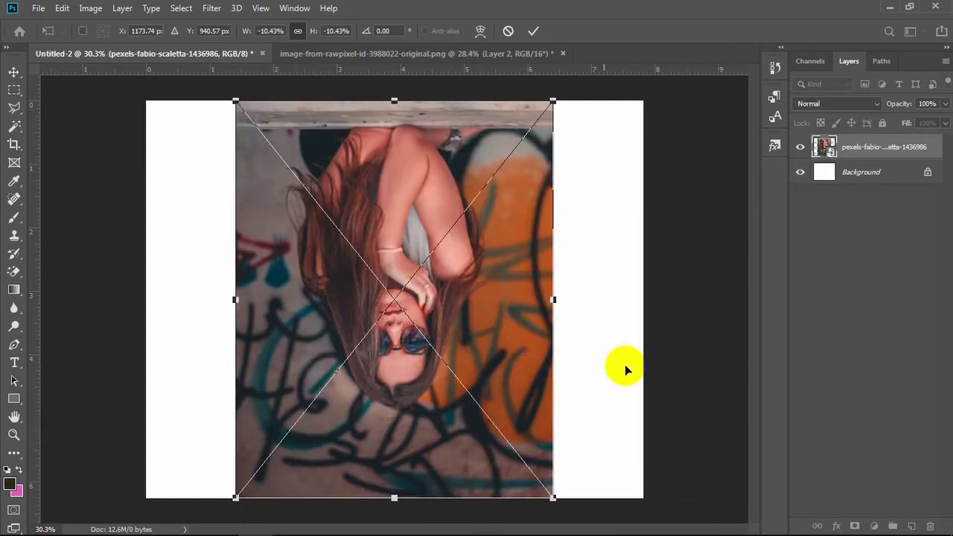
right_click(457, 218)
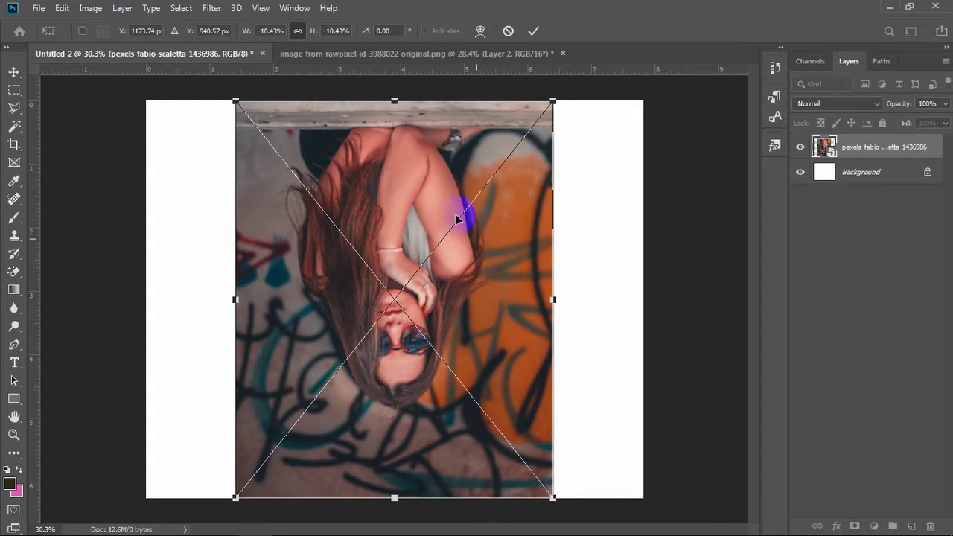
right_click(491, 242)
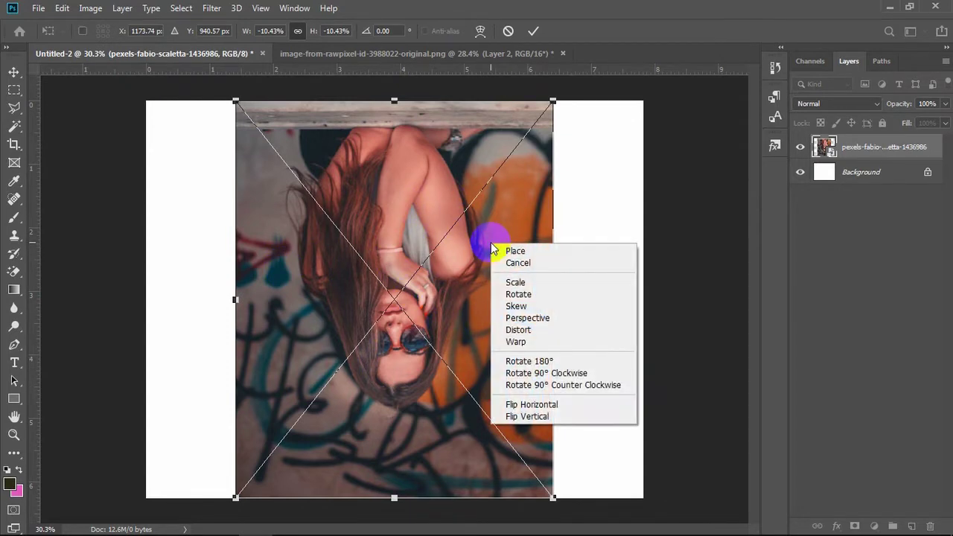
click(527, 362)
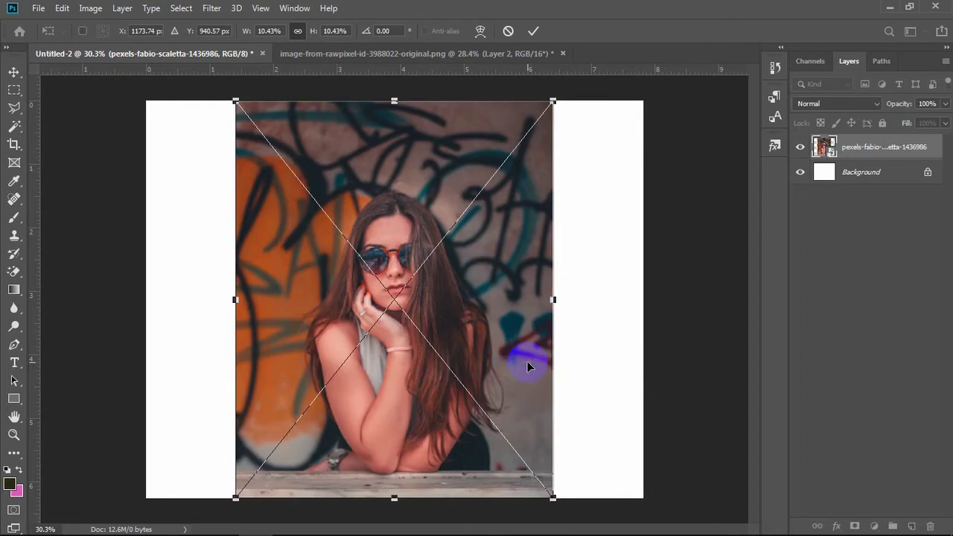
right_click(533, 245)
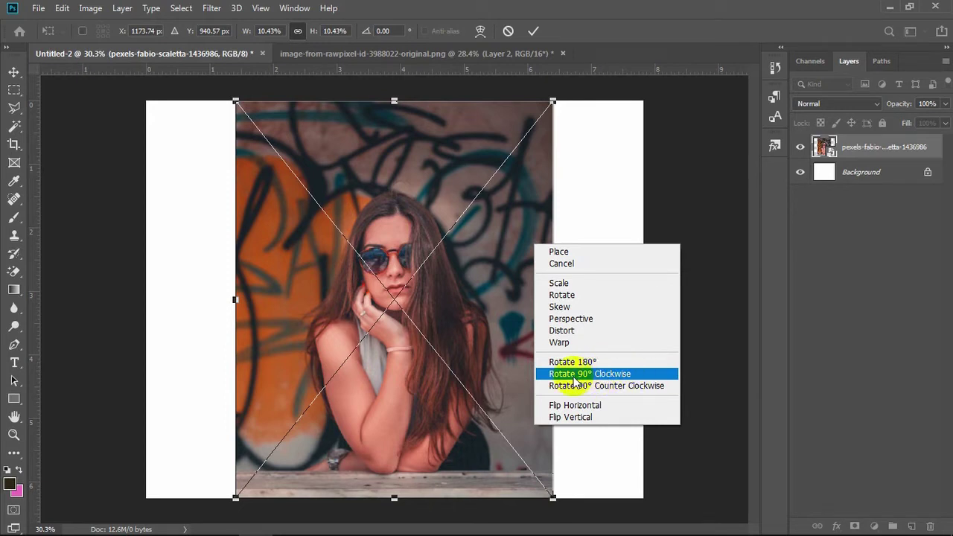
- Turn the photo upside down with two 90° clockwise rotations, after undoing a first attempt
click(582, 376)
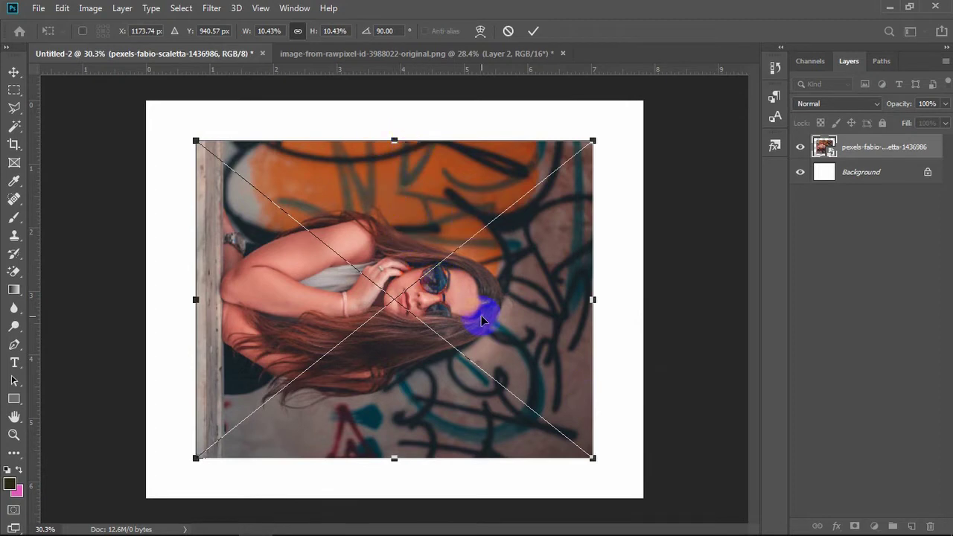
key(ctrl+z)
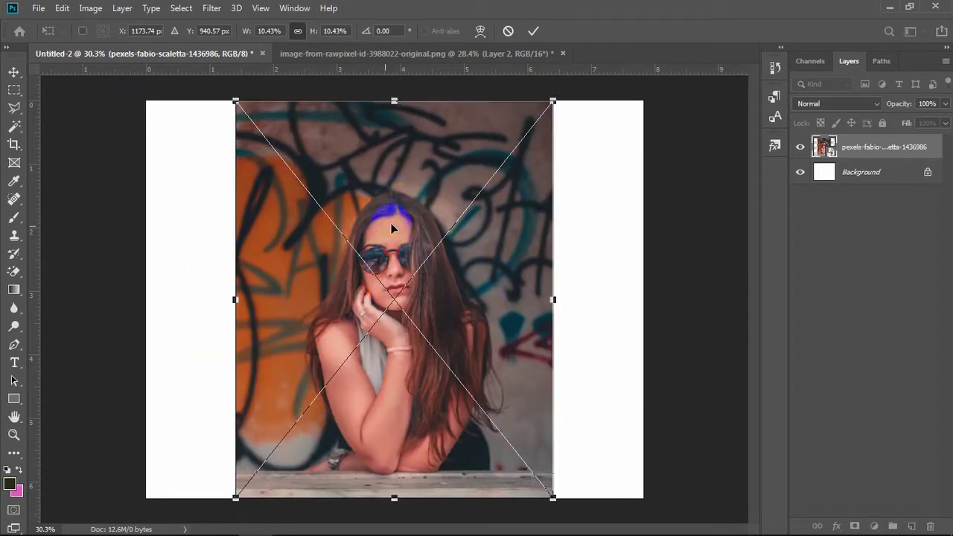
right_click(491, 243)
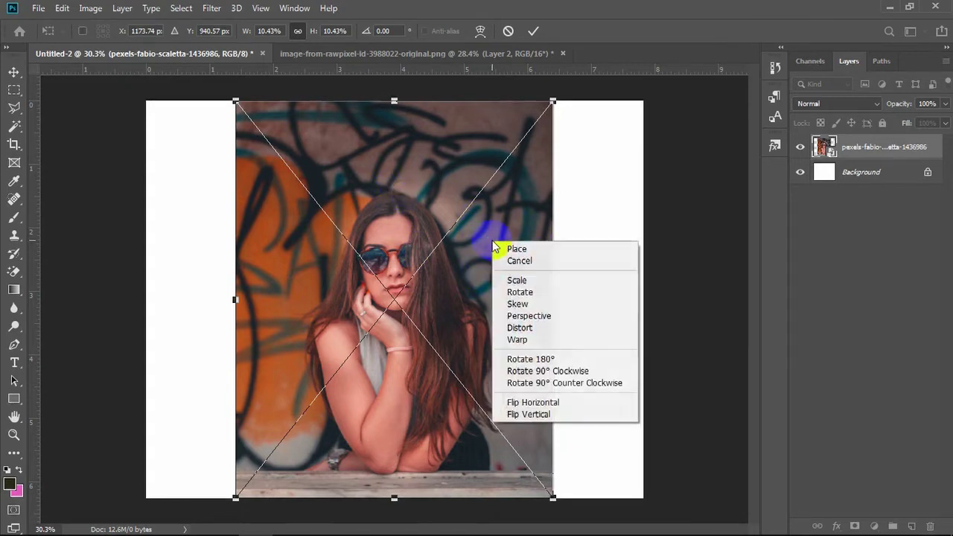
click(568, 371)
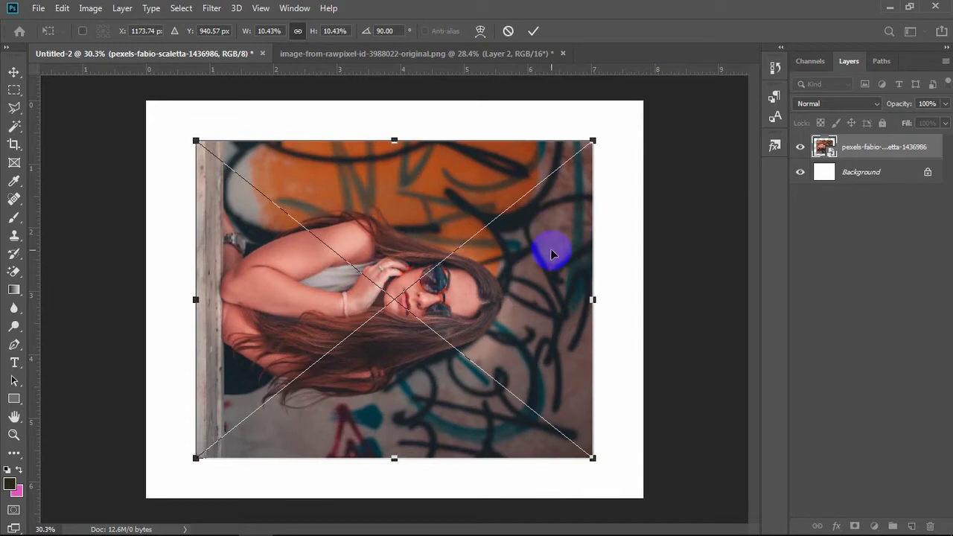
click(382, 132)
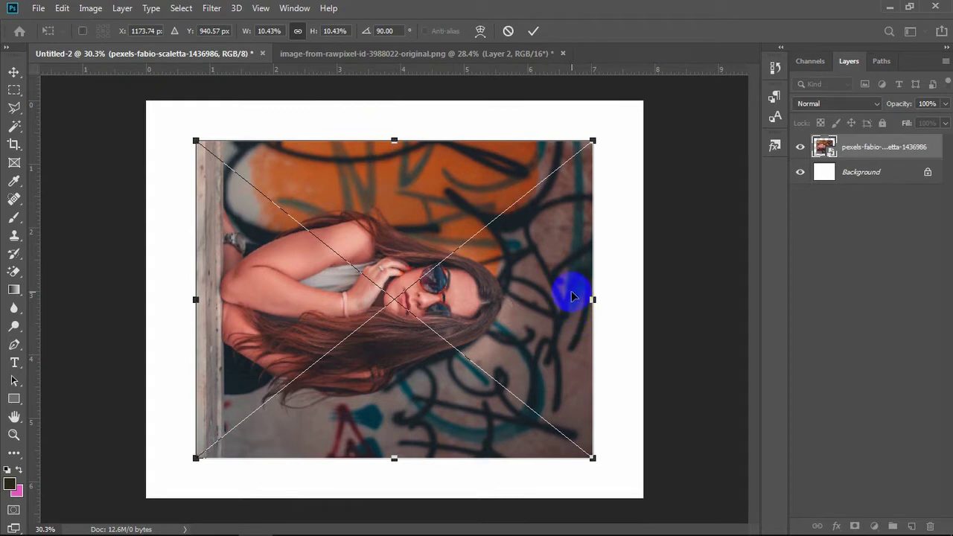
right_click(509, 256)
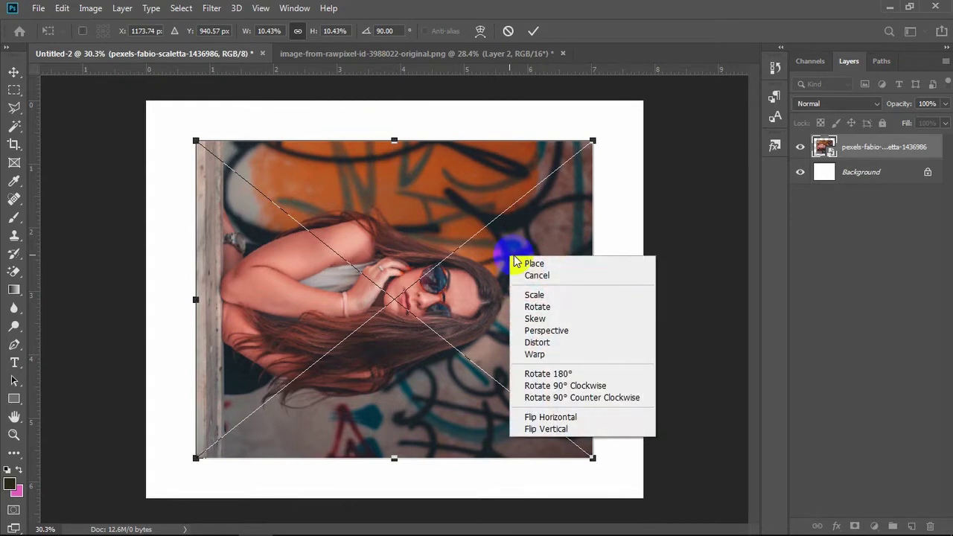
click(583, 390)
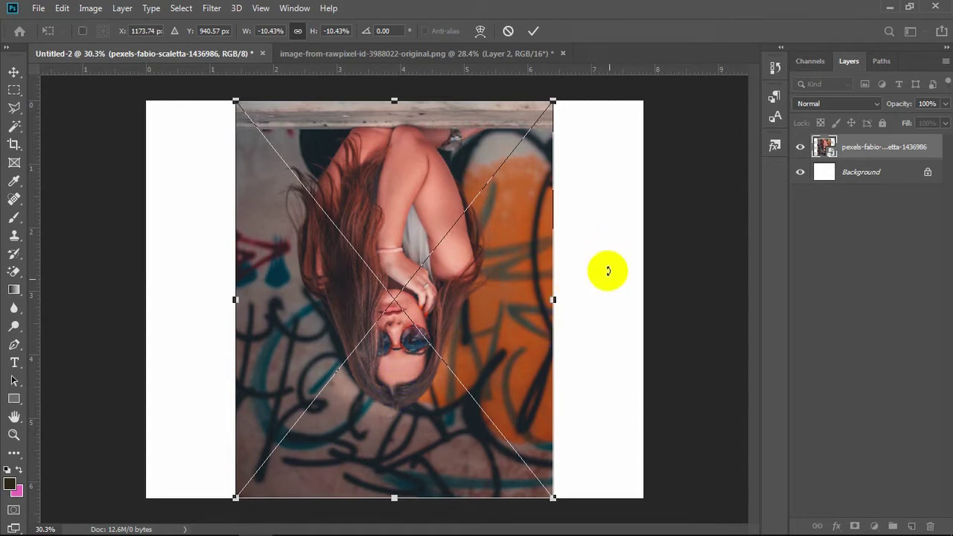
- Try 90° clockwise turns on the upside-down photo from the transform menu
right_click(402, 350)
click(481, 485)
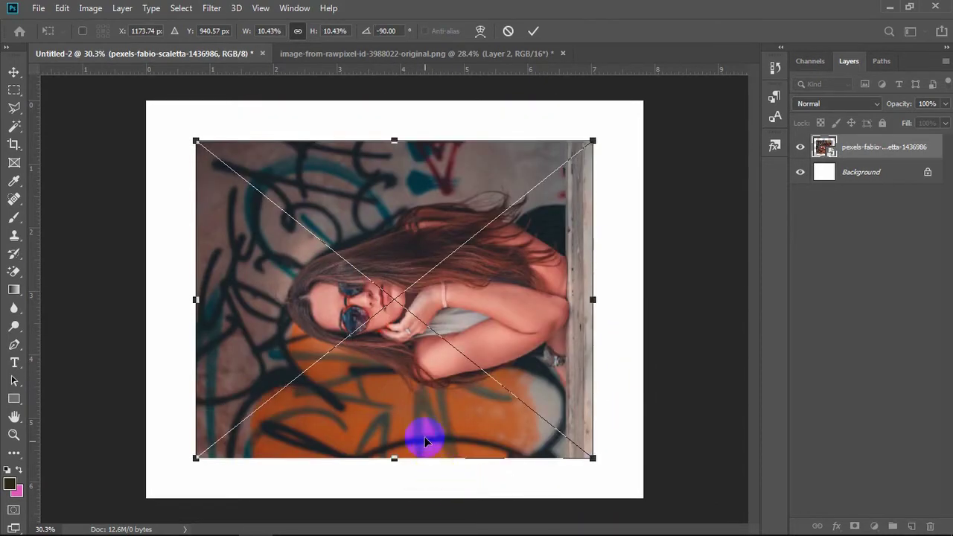
click(418, 474)
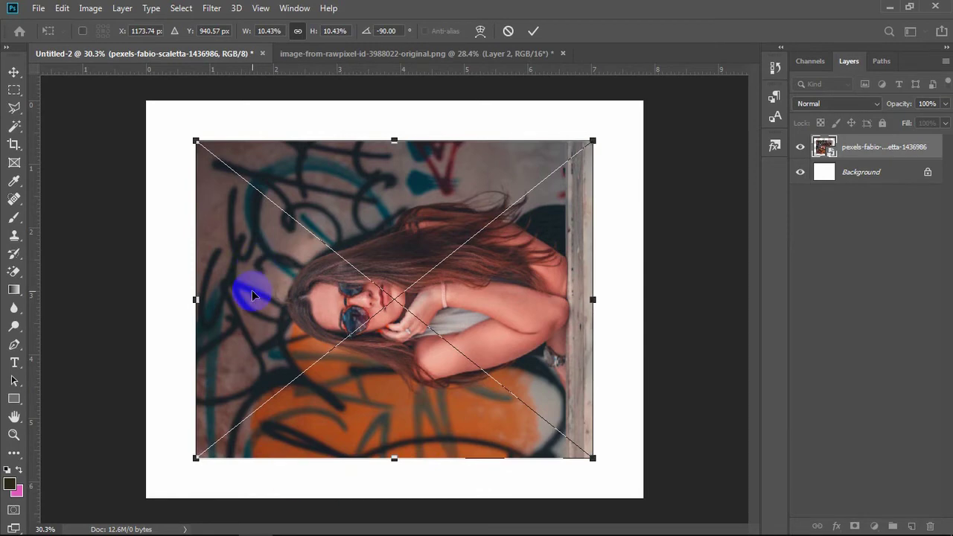
right_click(411, 364)
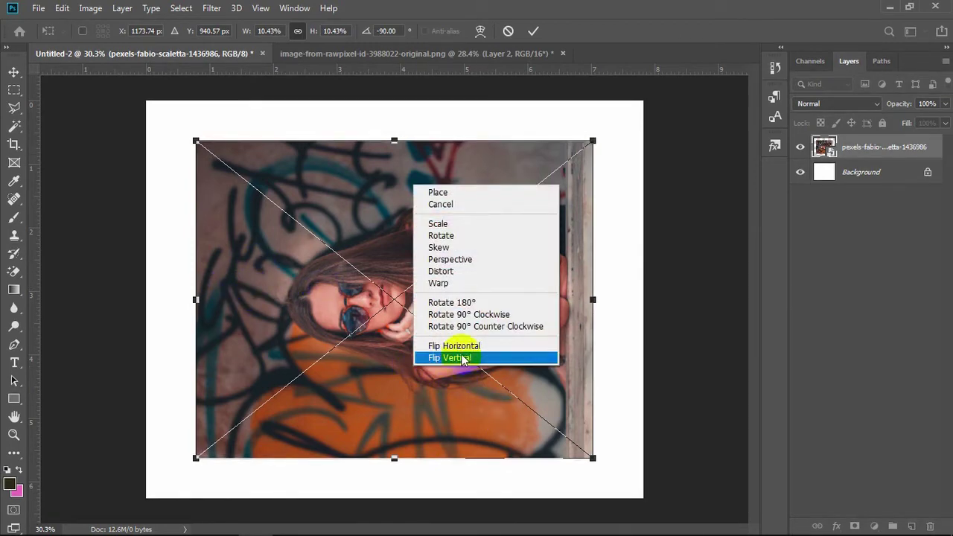
click(470, 314)
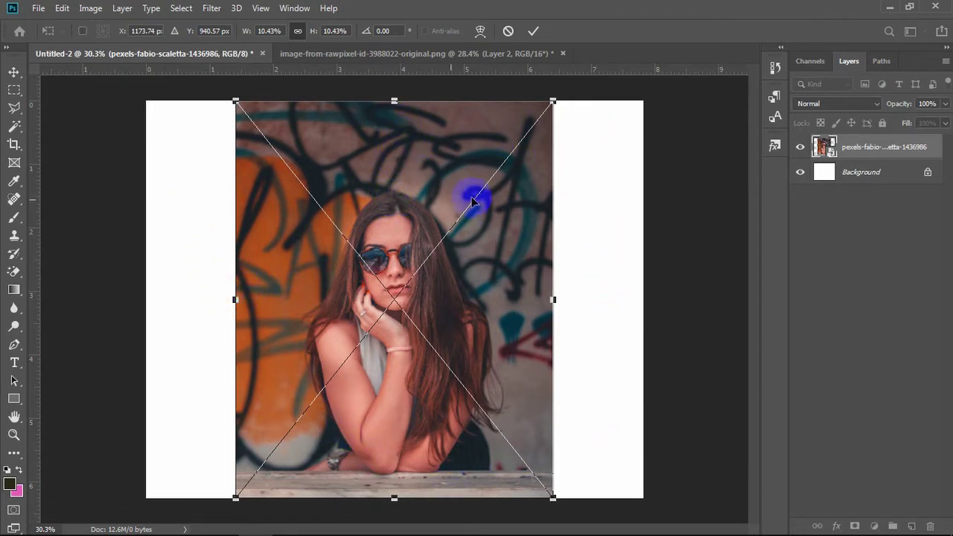
- Rotate the photo 90° counter-clockwise repeatedly until it stands upright at 0°
right_click(435, 205)
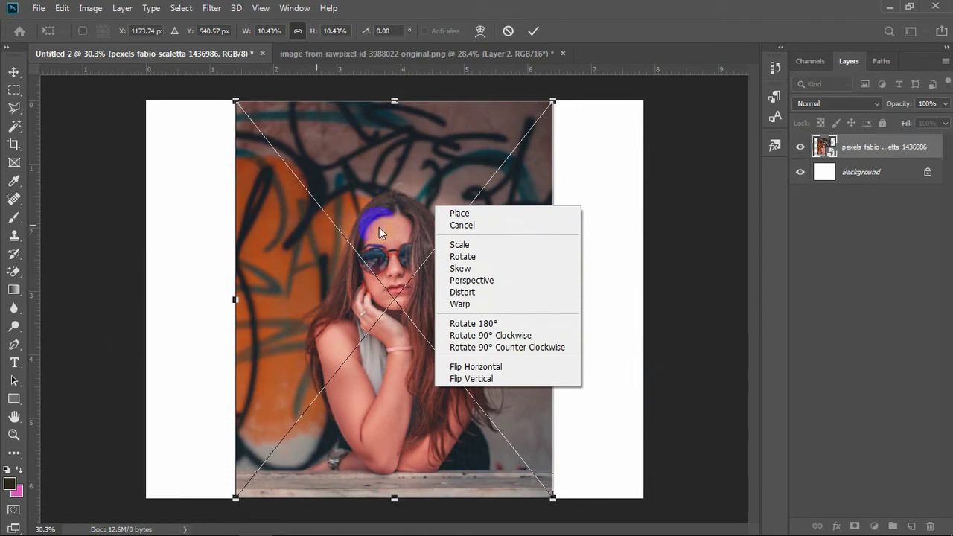
click(541, 347)
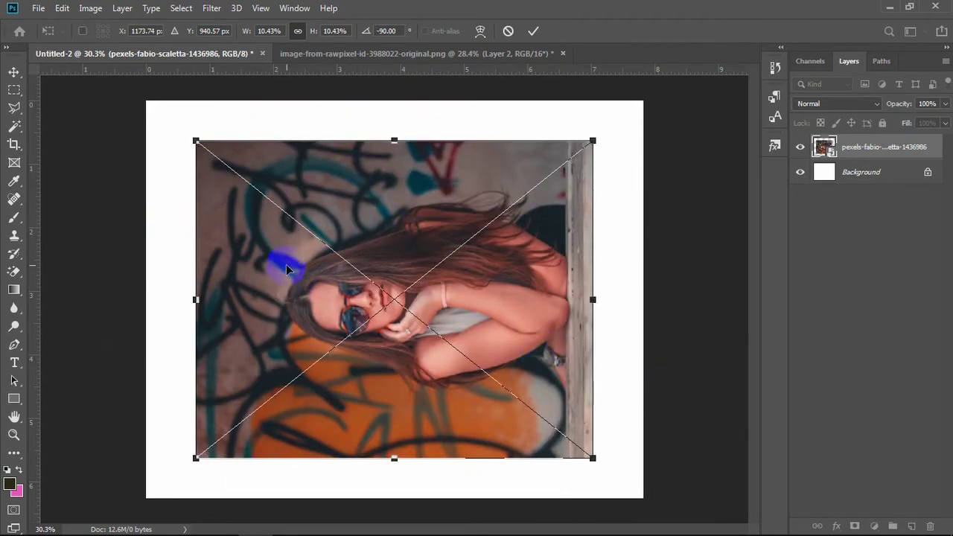
right_click(417, 258)
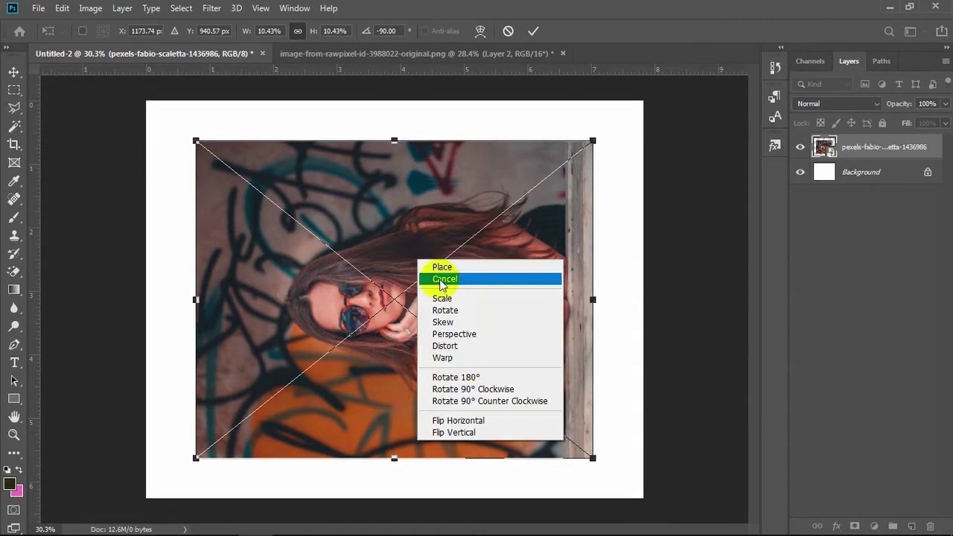
click(484, 402)
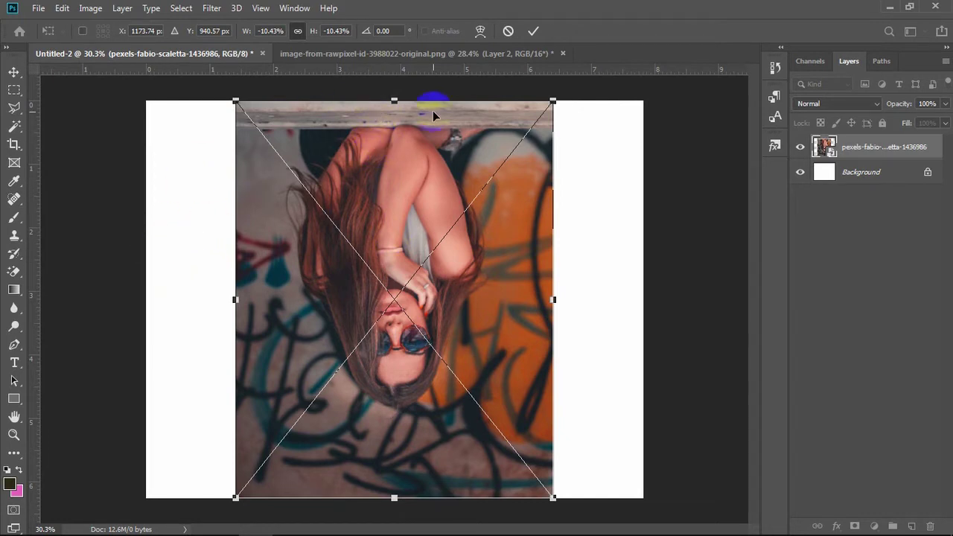
right_click(368, 334)
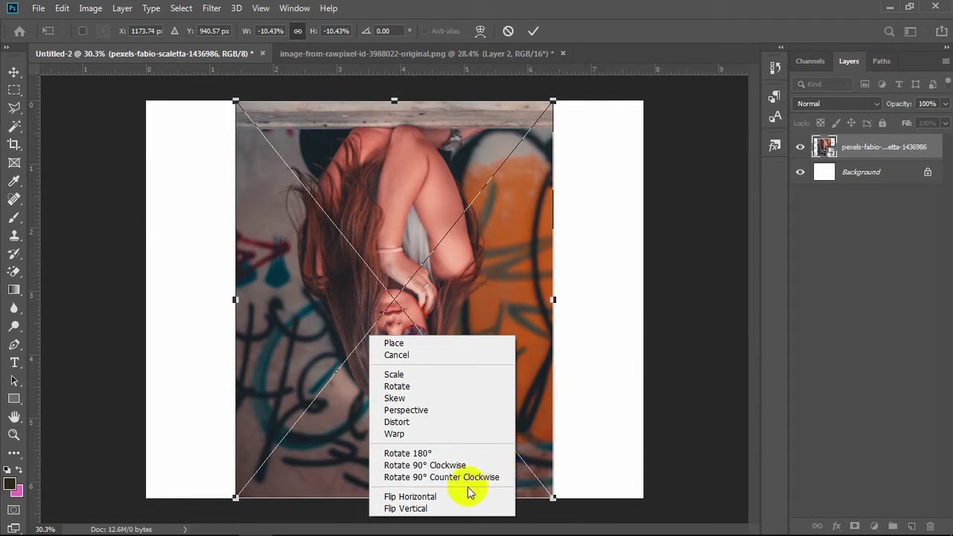
click(445, 477)
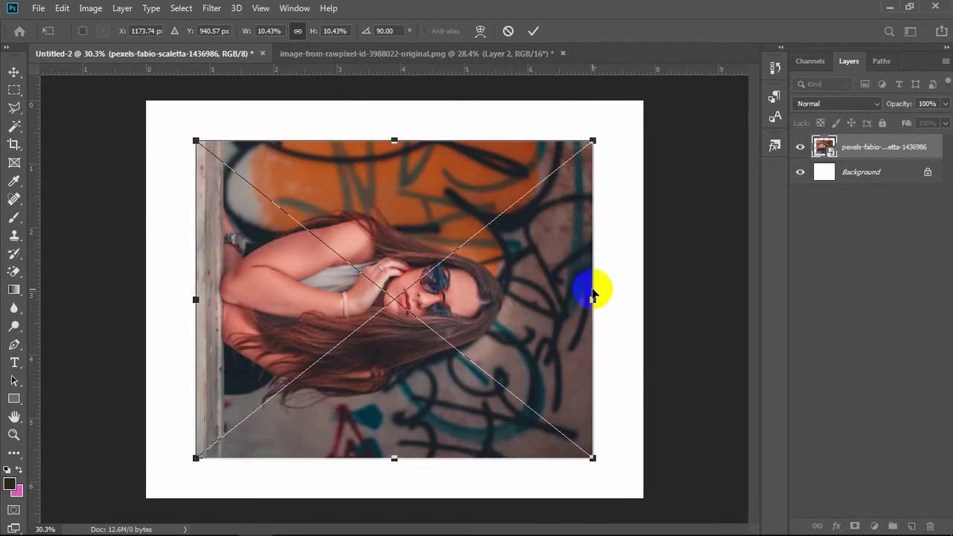
right_click(596, 290)
click(549, 442)
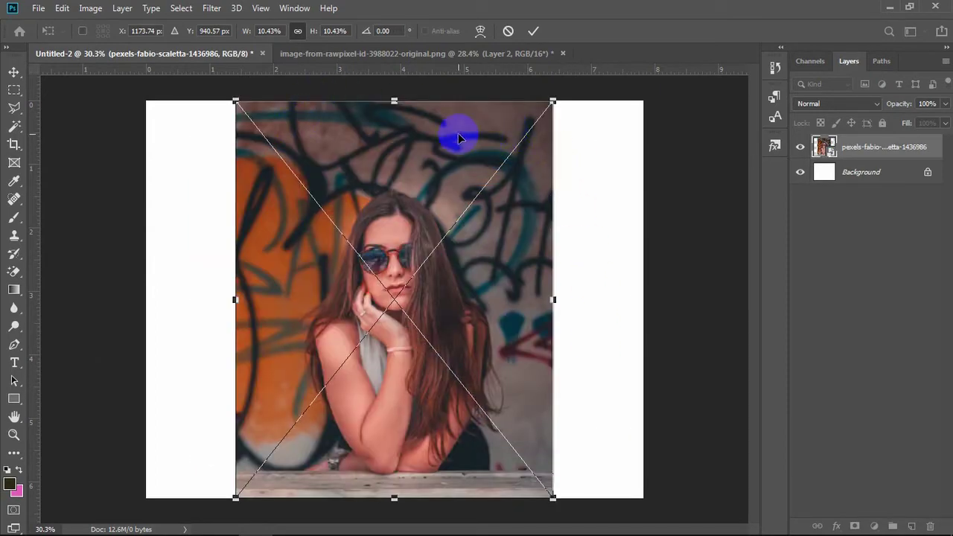
- Open and dismiss the transform menu on the upright photo several times, leaving it unchanged
right_click(483, 330)
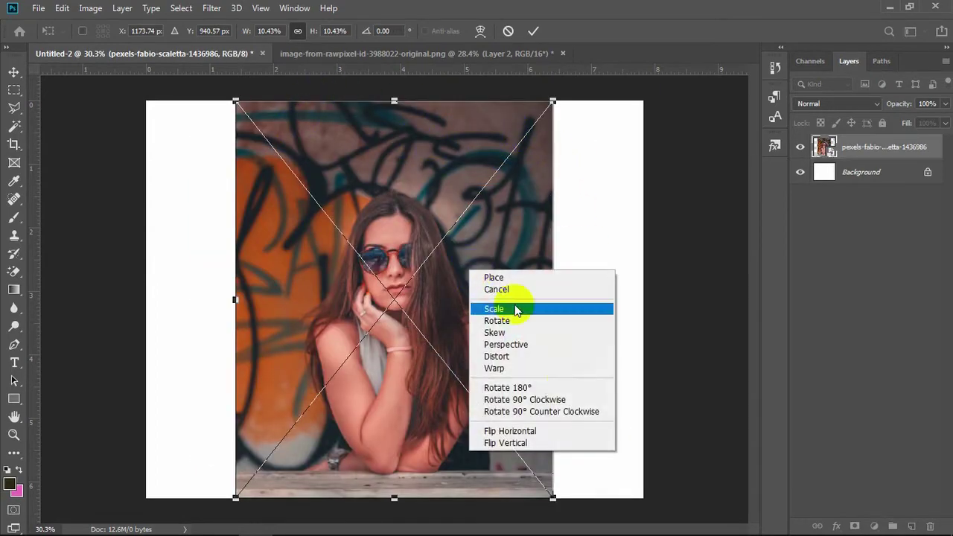
click(516, 179)
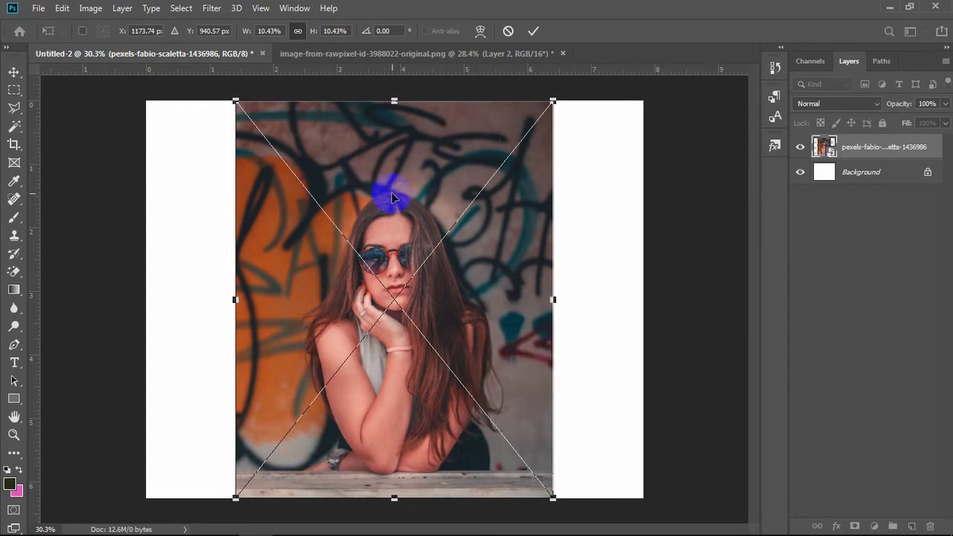
click(617, 276)
click(217, 370)
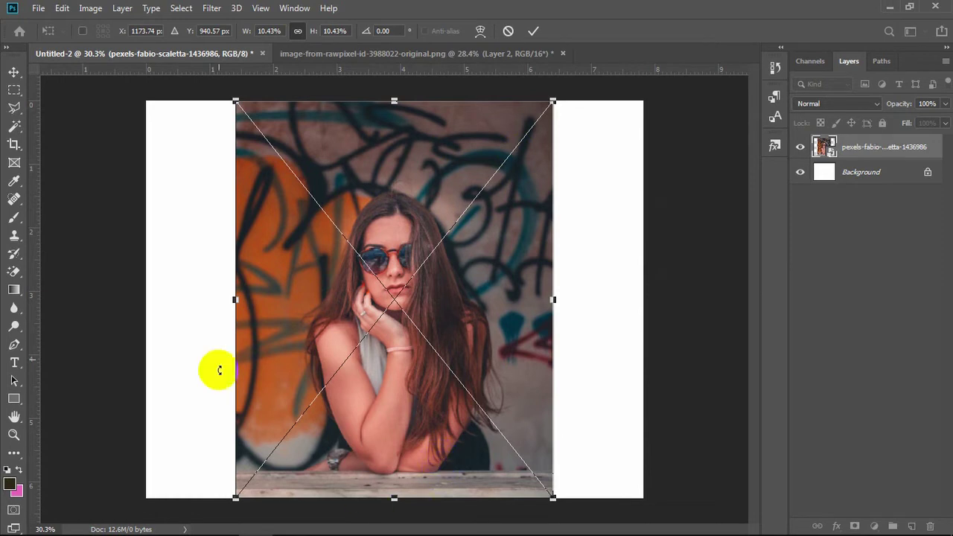
click(194, 183)
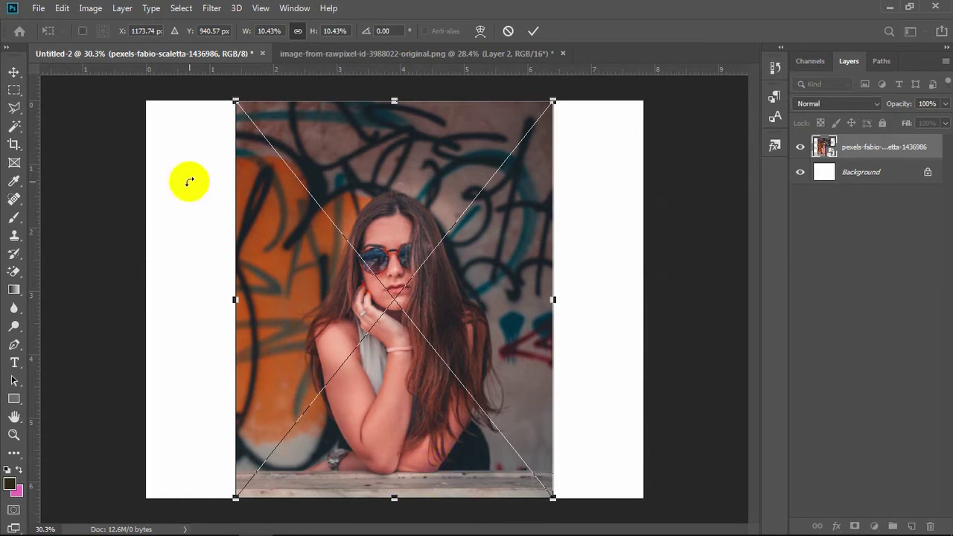
right_click(433, 182)
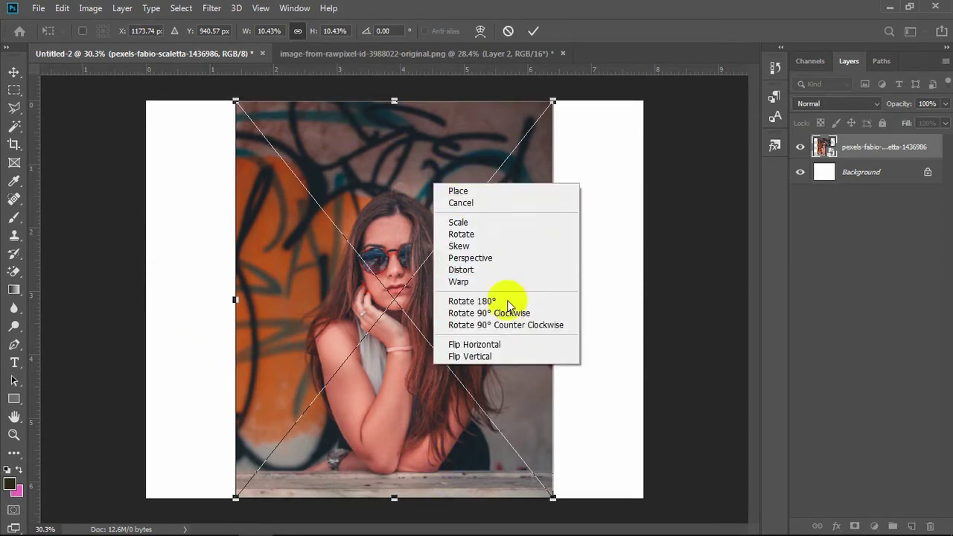
click(378, 143)
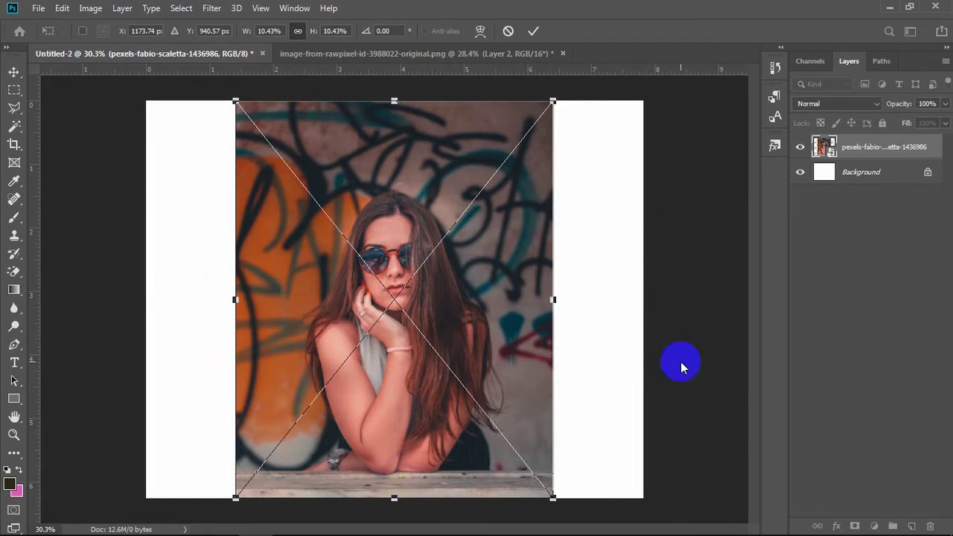
right_click(449, 154)
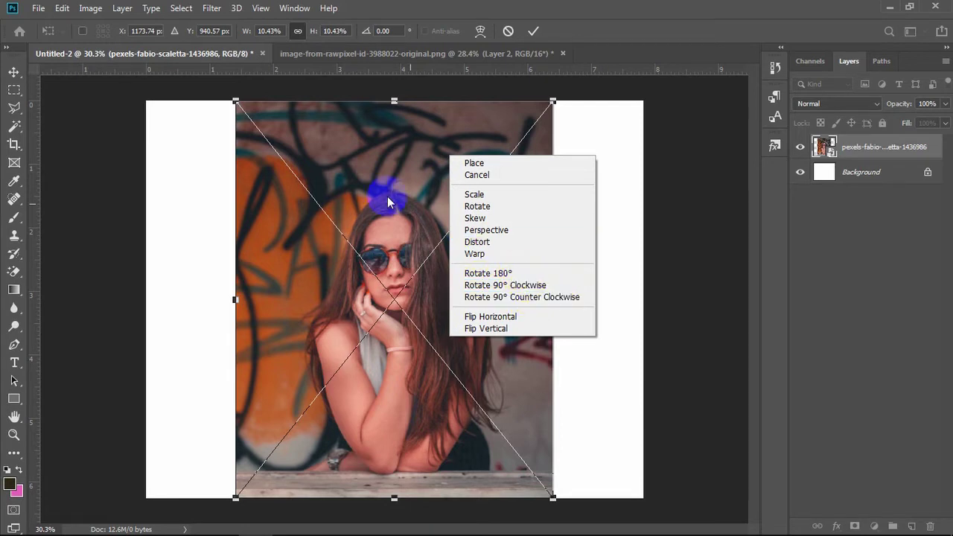
click(336, 447)
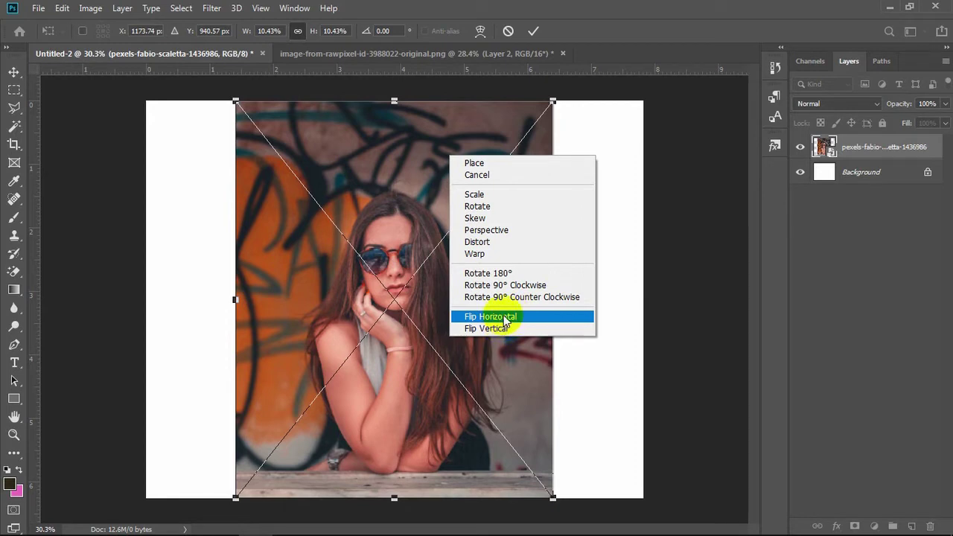
- Flip the photo horizontally and back twice, restoring its original left-right direction
click(515, 317)
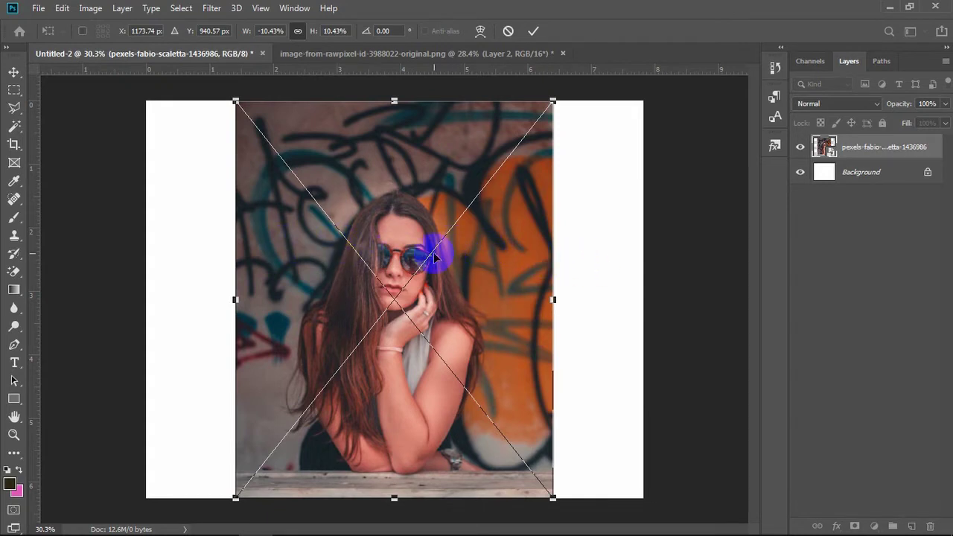
right_click(498, 259)
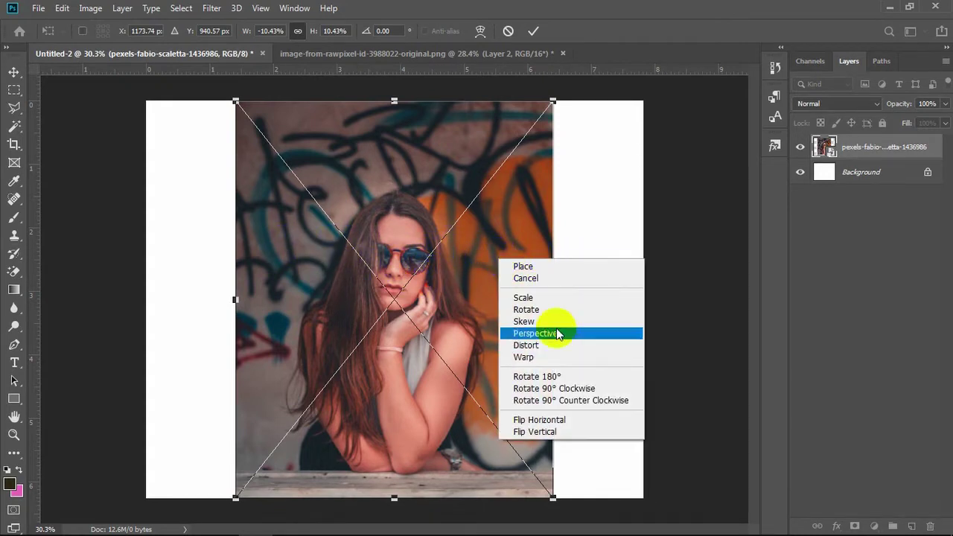
click(570, 419)
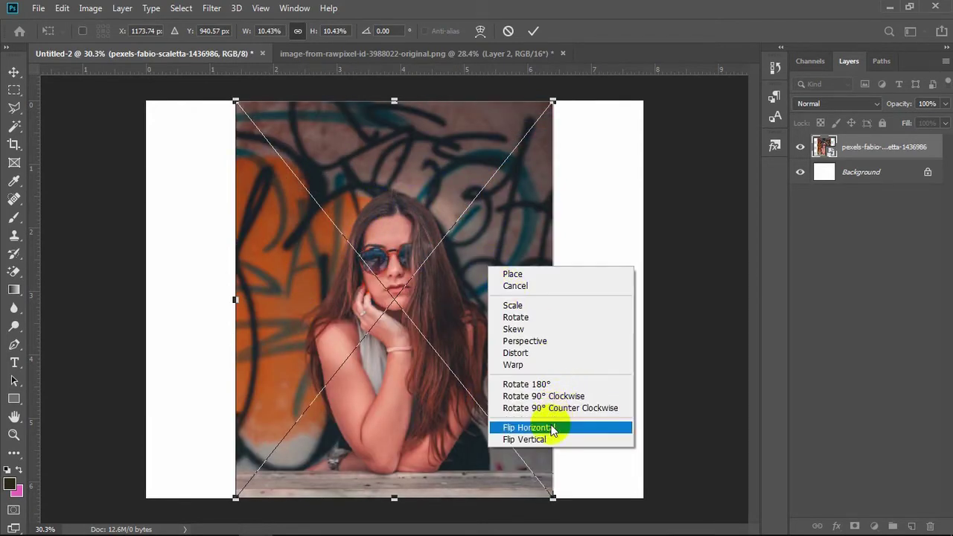
click(550, 428)
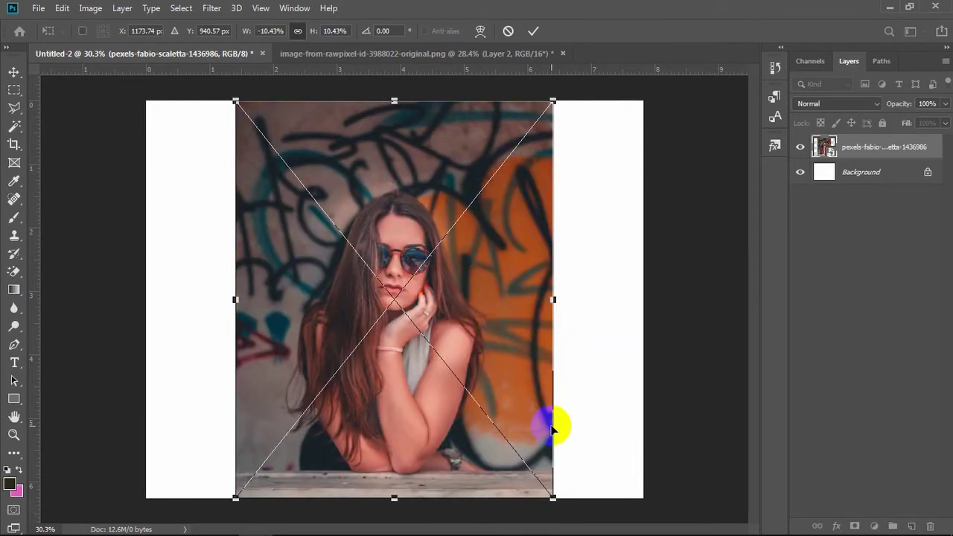
right_click(547, 298)
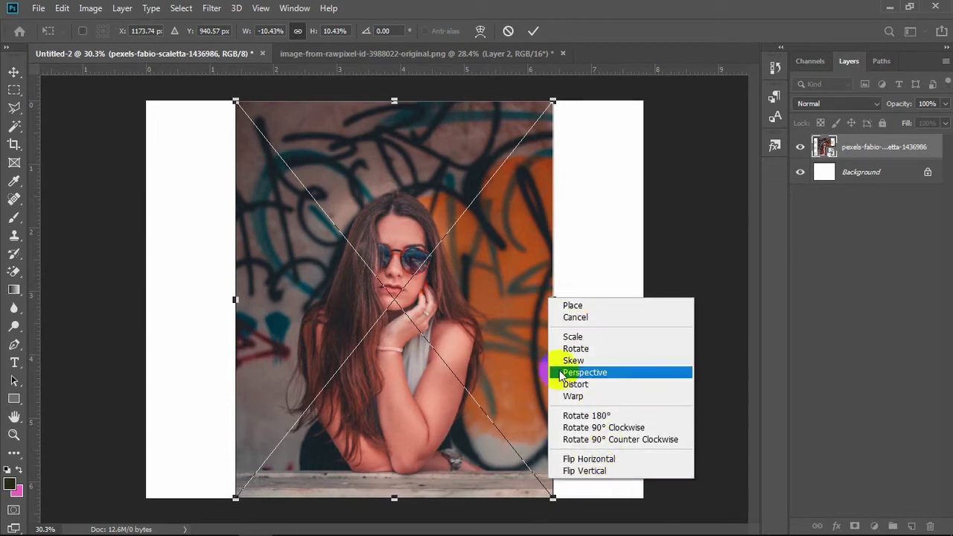
click(597, 461)
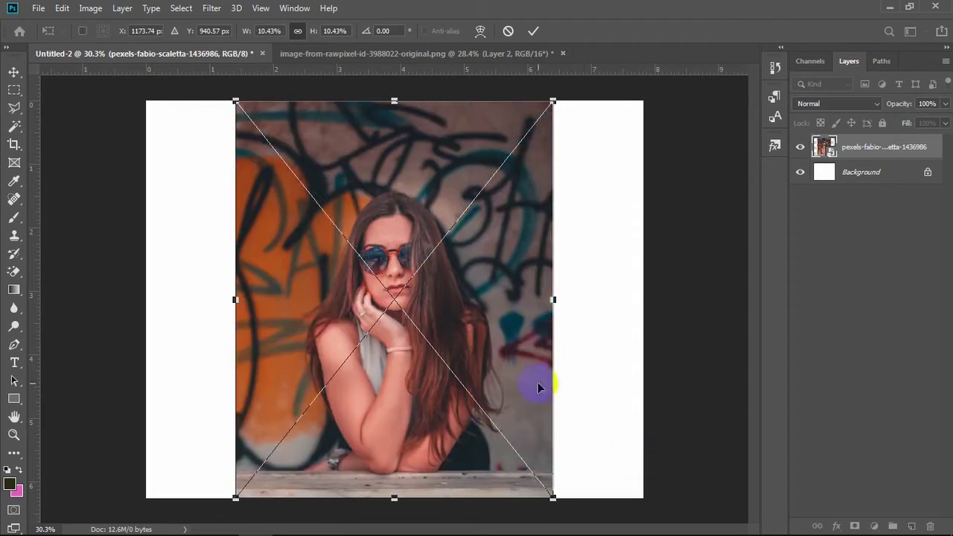
right_click(488, 239)
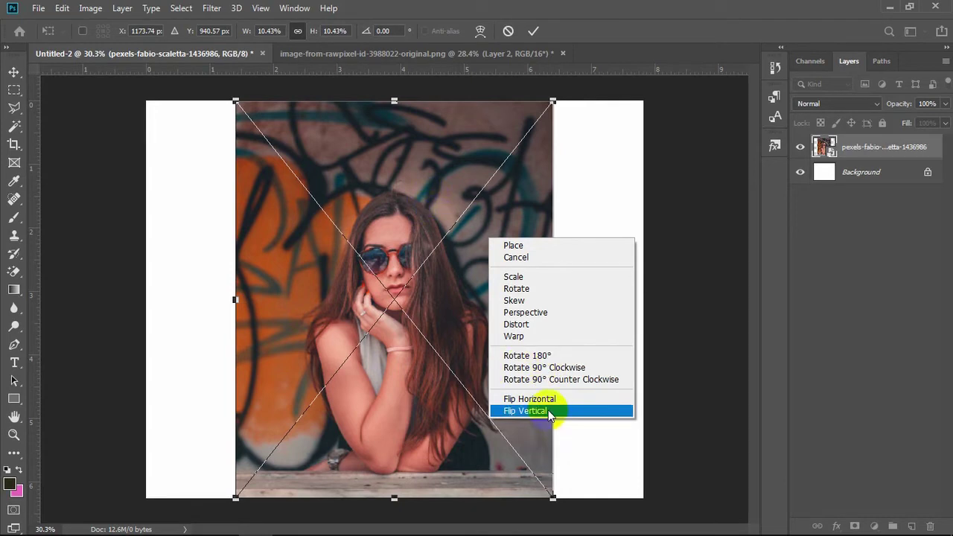
- Flip the photo vertically and back, then mirror it horizontally and back
click(548, 411)
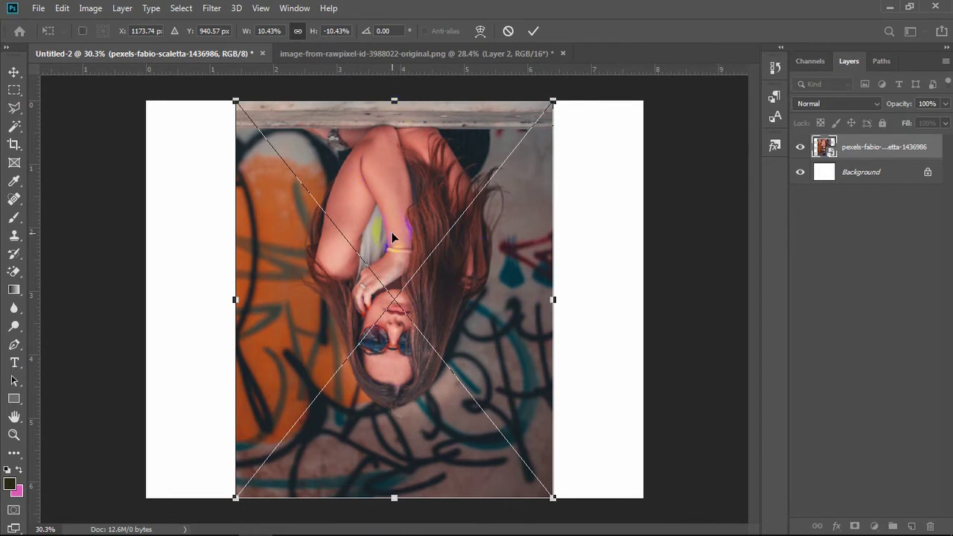
right_click(480, 327)
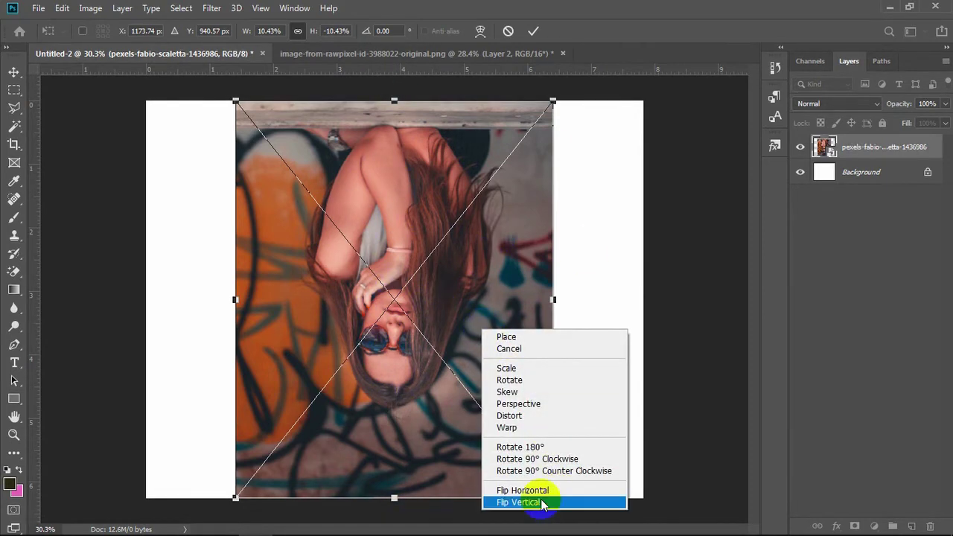
click(525, 502)
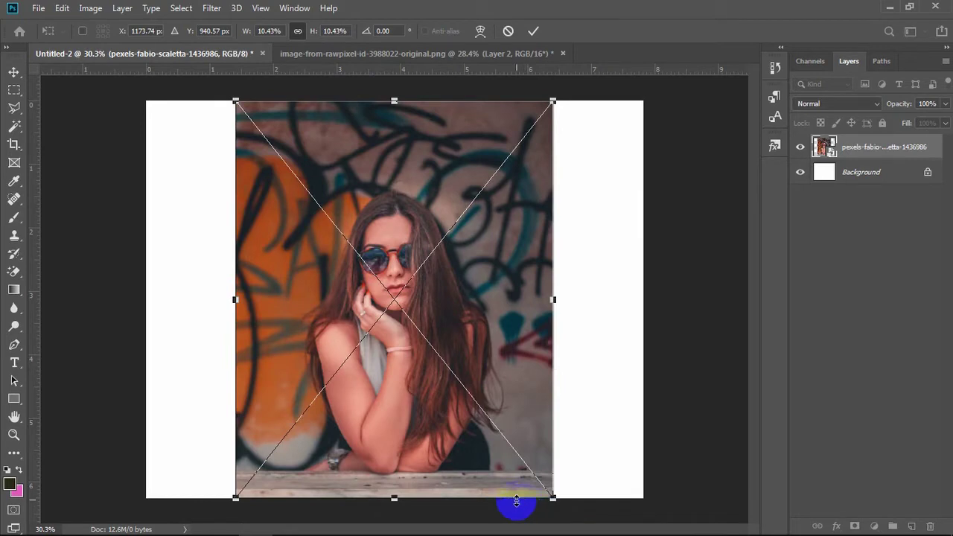
right_click(476, 251)
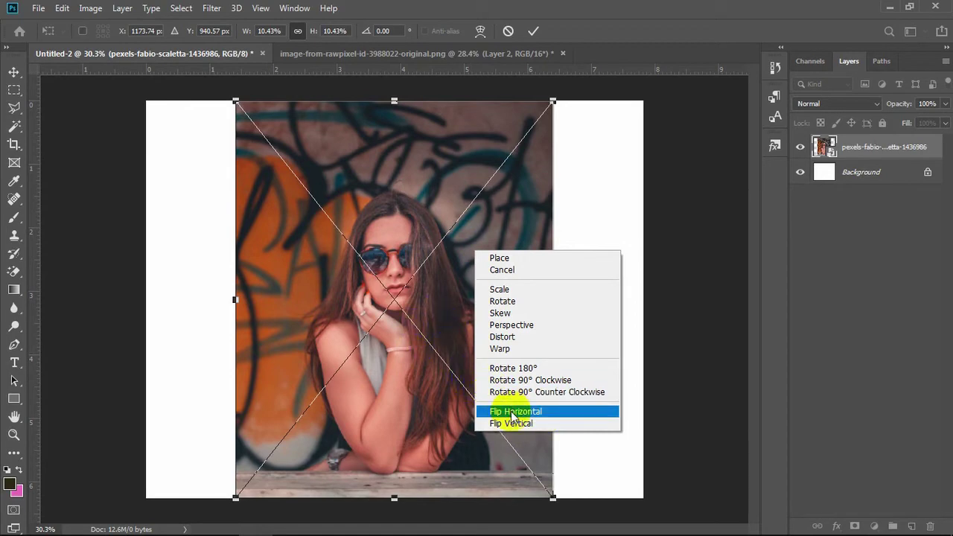
click(524, 414)
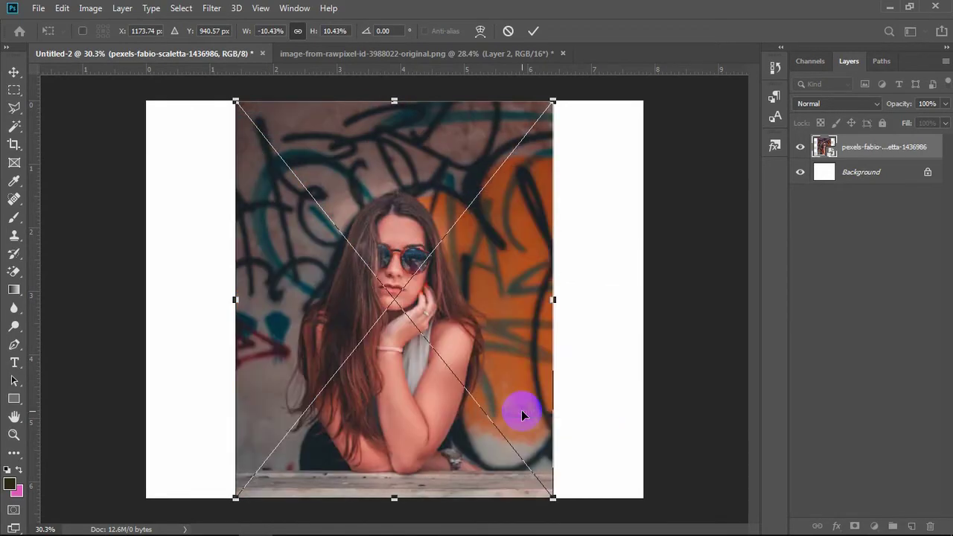
right_click(510, 285)
click(588, 446)
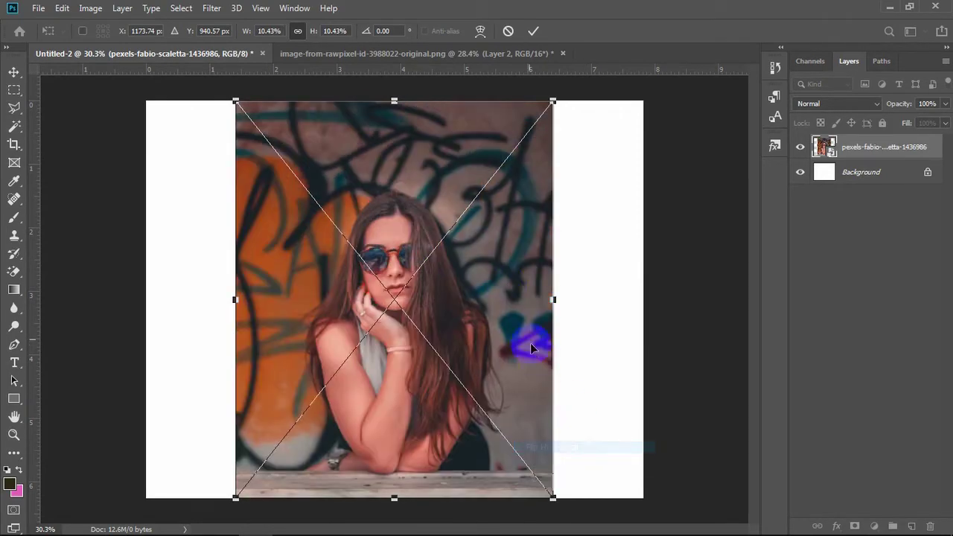
- Flip the photo vertically once more and back, then commit the upright transform
right_click(507, 284)
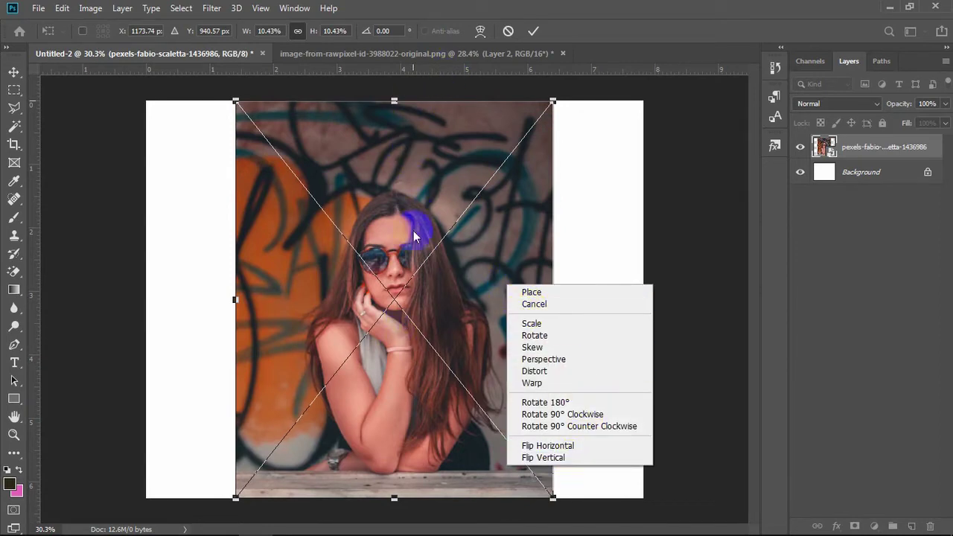
click(573, 457)
right_click(483, 280)
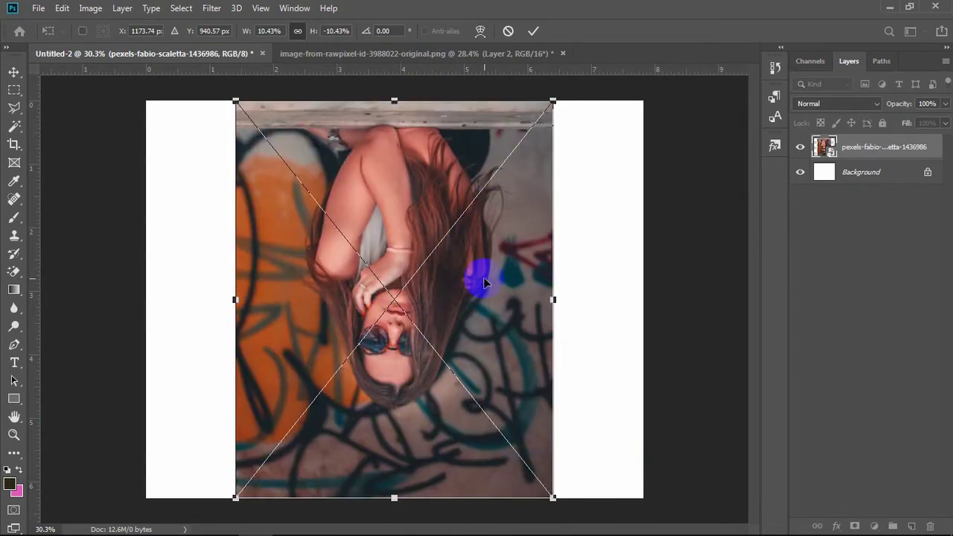
click(539, 452)
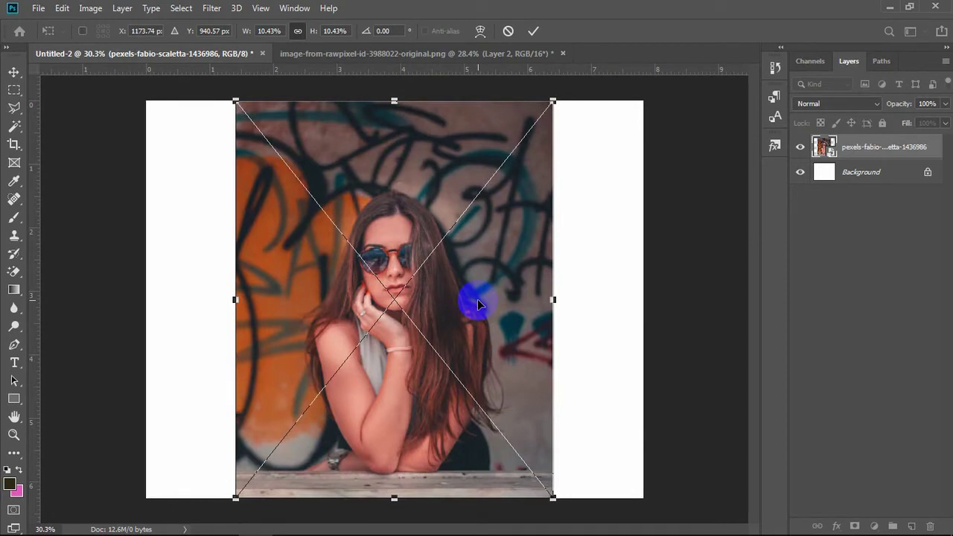
key(Return)
key(ctrl+minus)
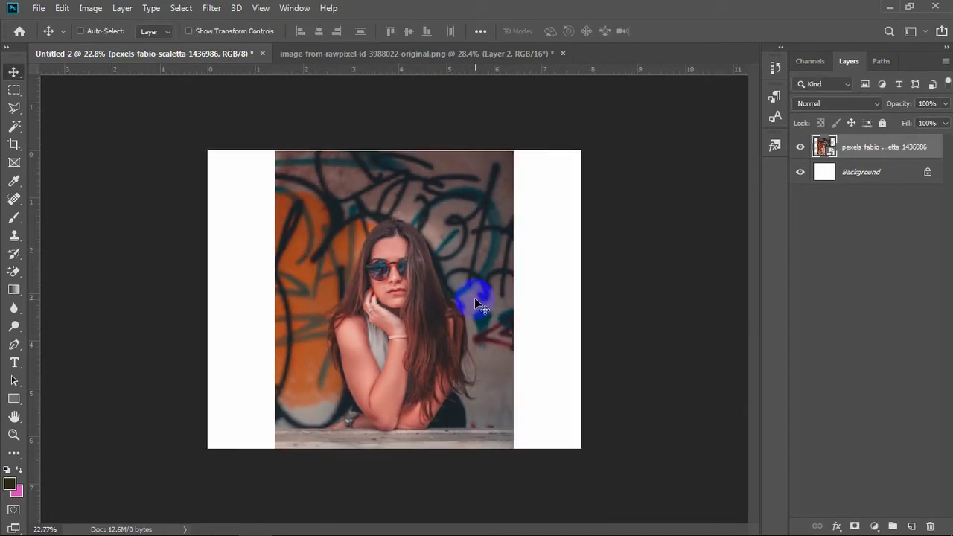
key(ctrl+plus)
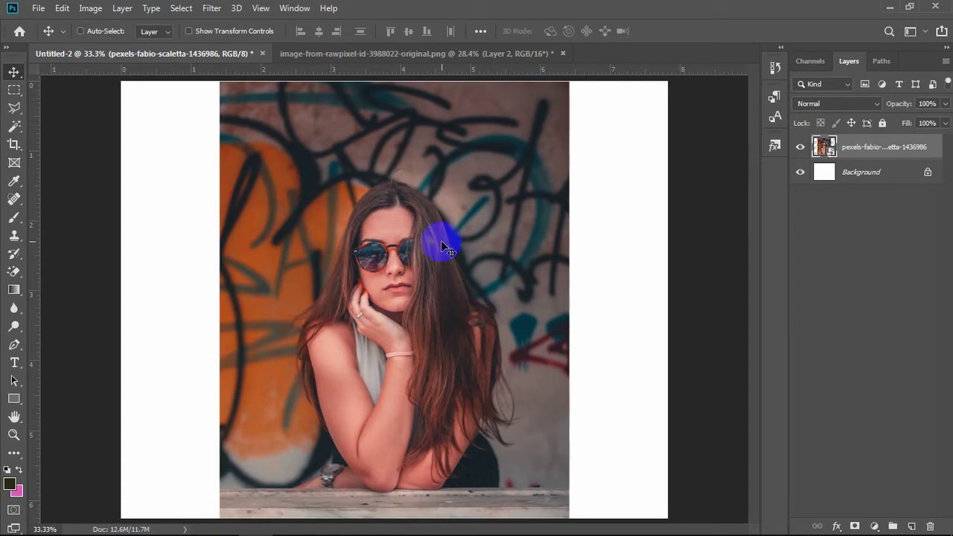
scroll(450, 256, down, 1)
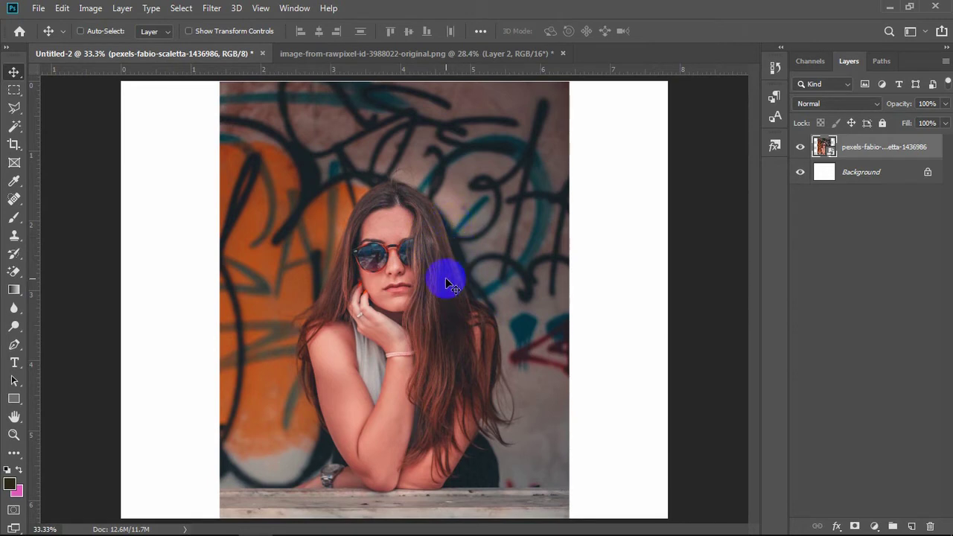
key(ctrl+t)
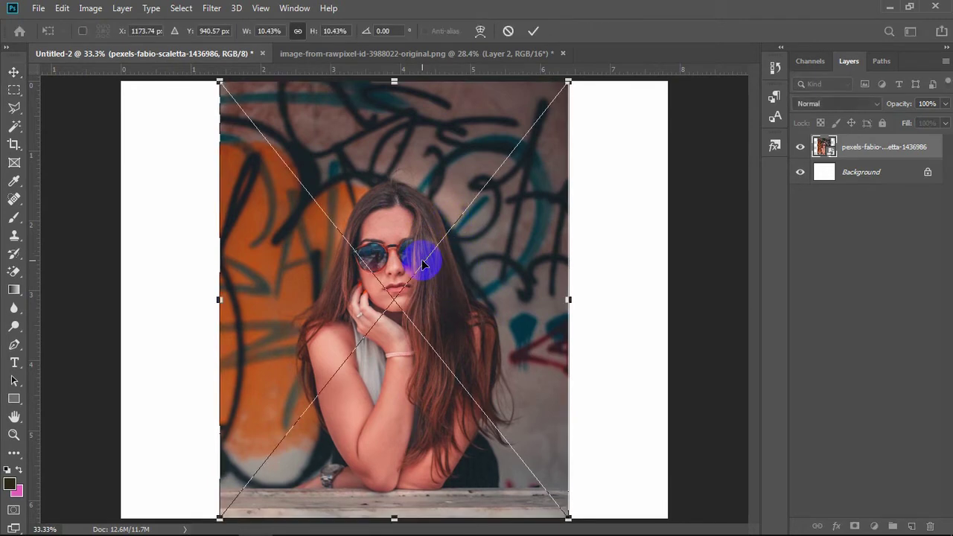
right_click(409, 254)
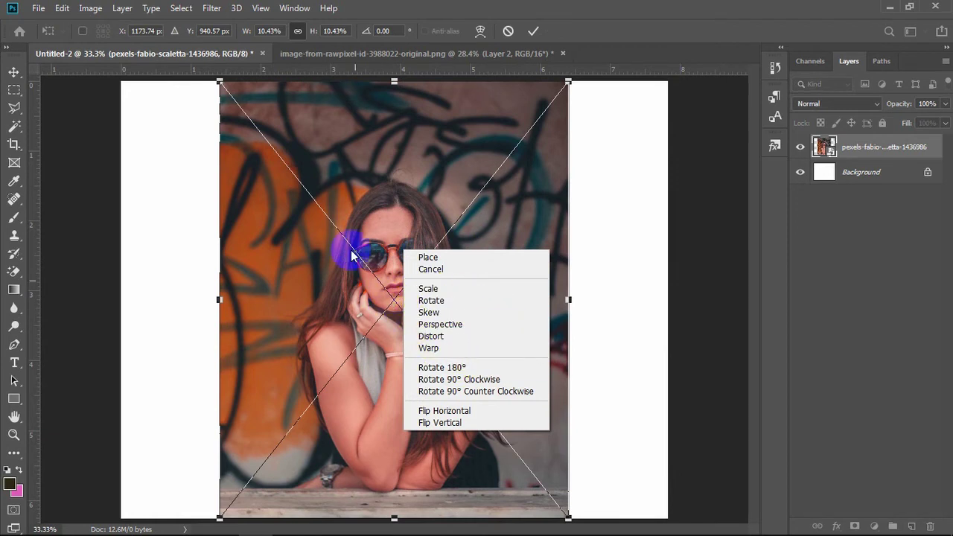
click(565, 234)
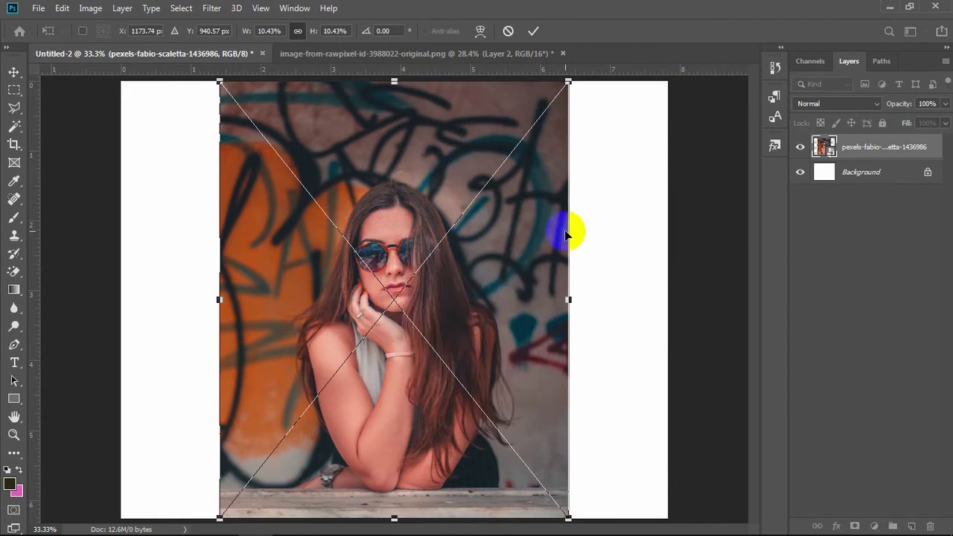
key(Return)
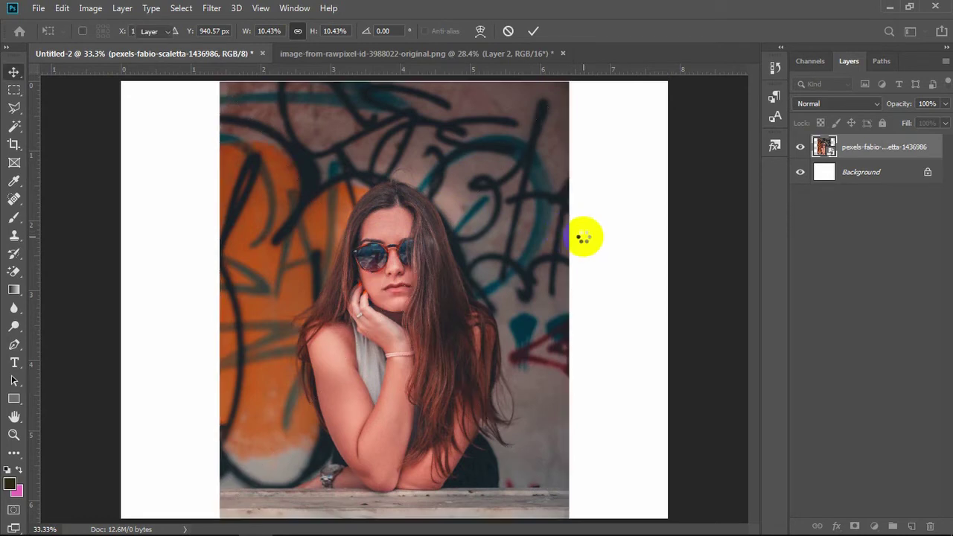
click(383, 128)
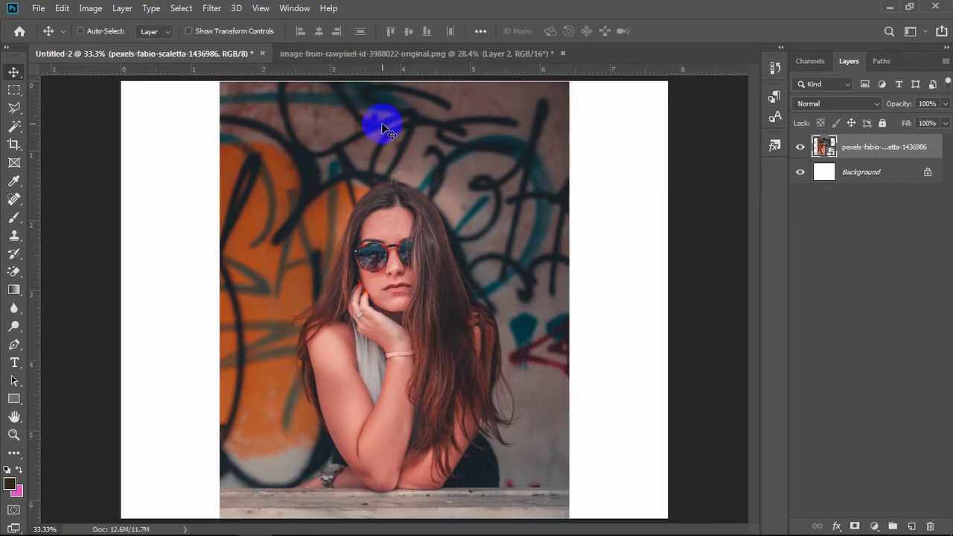
- Switch to the pink paper-stack mockup document and show the Photo folder in File Explorer
click(344, 57)
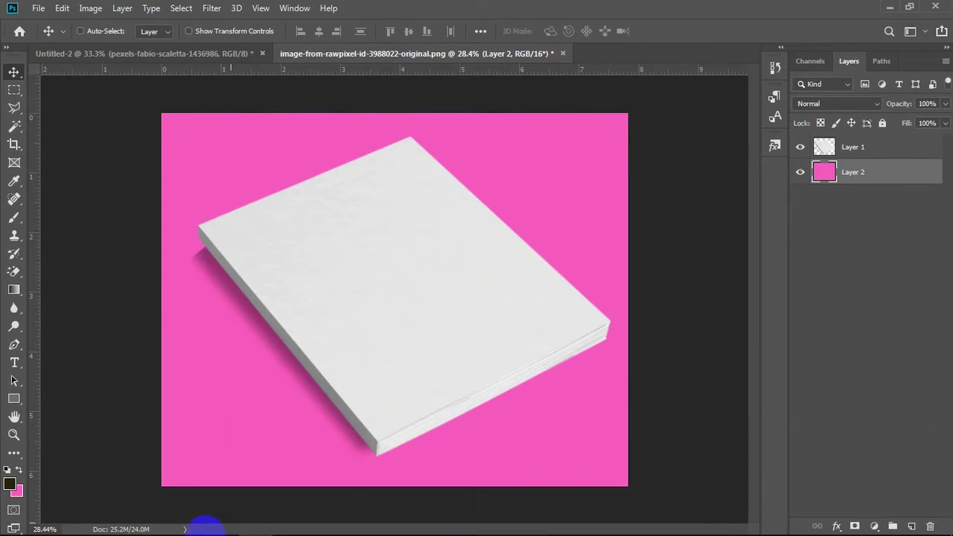
click(153, 530)
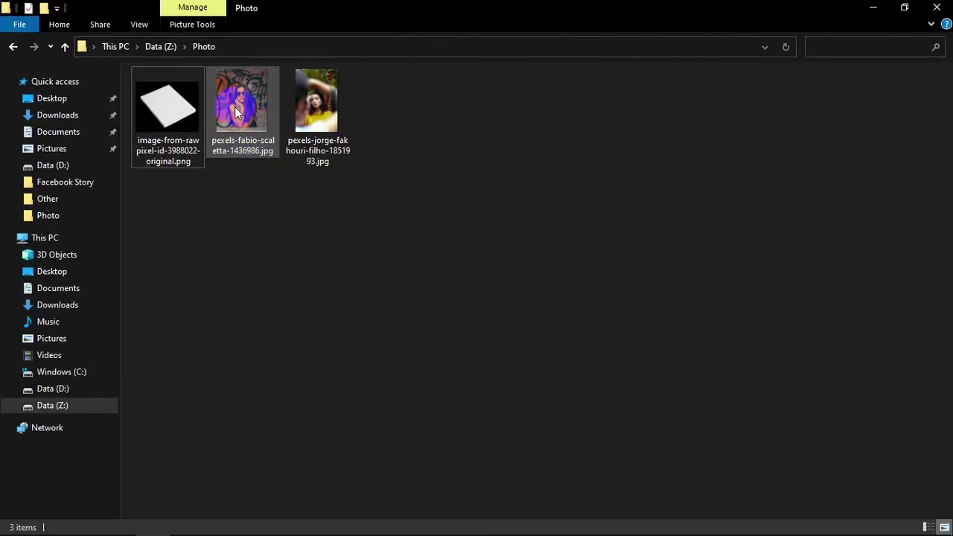
- Drag pexels-fabio-scaletta-1436986.jpg from the Photo folder into the mockup document
mouse_move(249, 164)
mouse_down()
mouse_move(246, 149)
mouse_move(253, 528)
mouse_move(416, 244)
mouse_up()
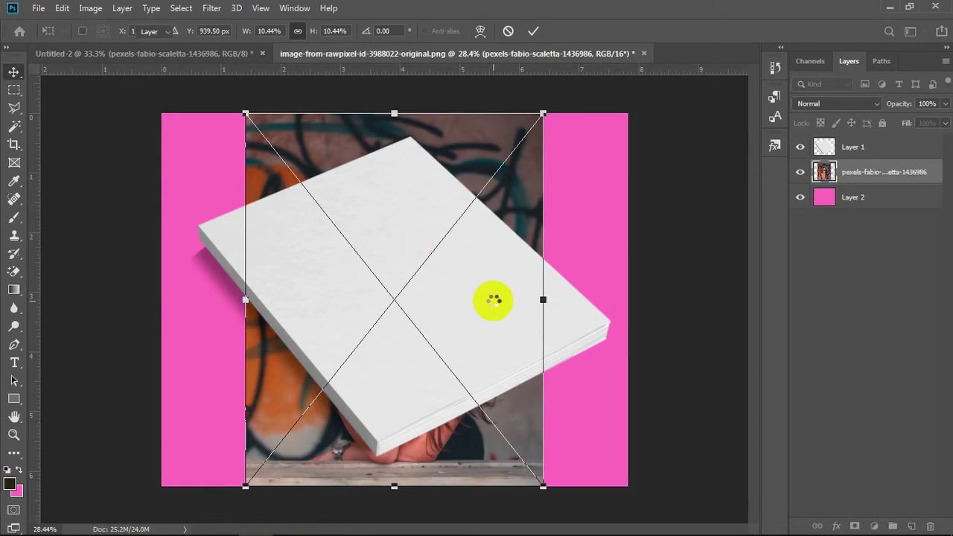
- Place the graffiti photo, stack its layer above the paper stack, and centre it over the stack
mouse_move(485, 181)
mouse_down()
mouse_move(619, 173)
mouse_move(527, 203)
mouse_up()
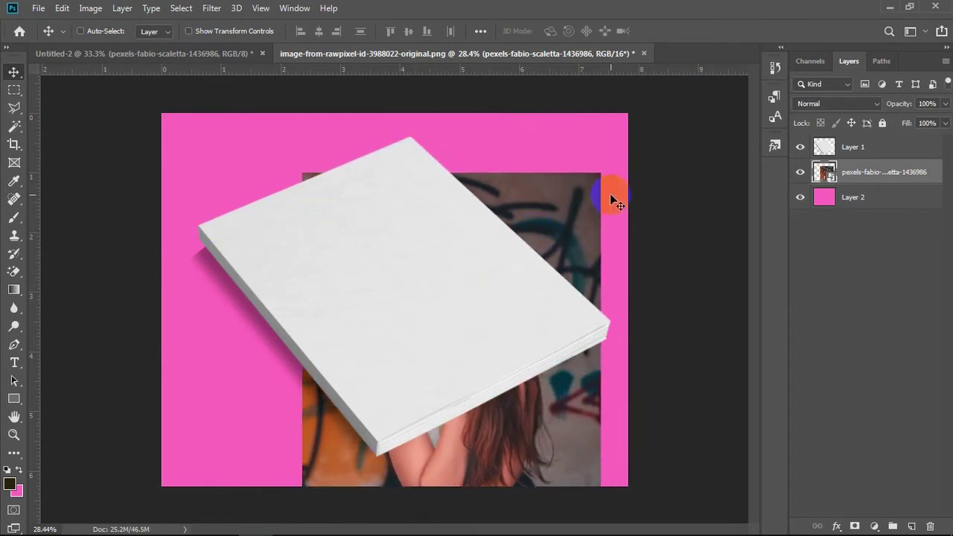
drag(581, 202, 571, 166)
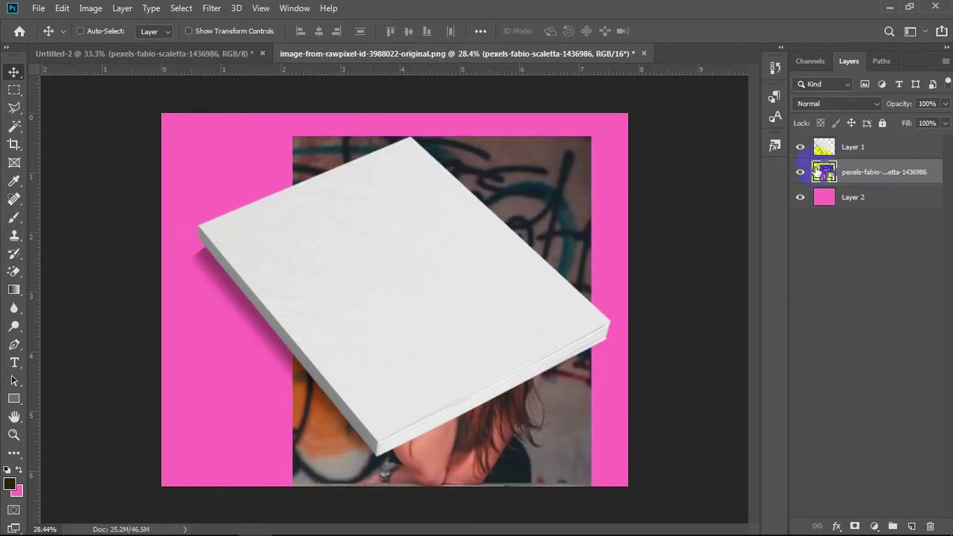
mouse_move(822, 172)
mouse_down()
mouse_move(828, 145)
mouse_move(835, 149)
mouse_up()
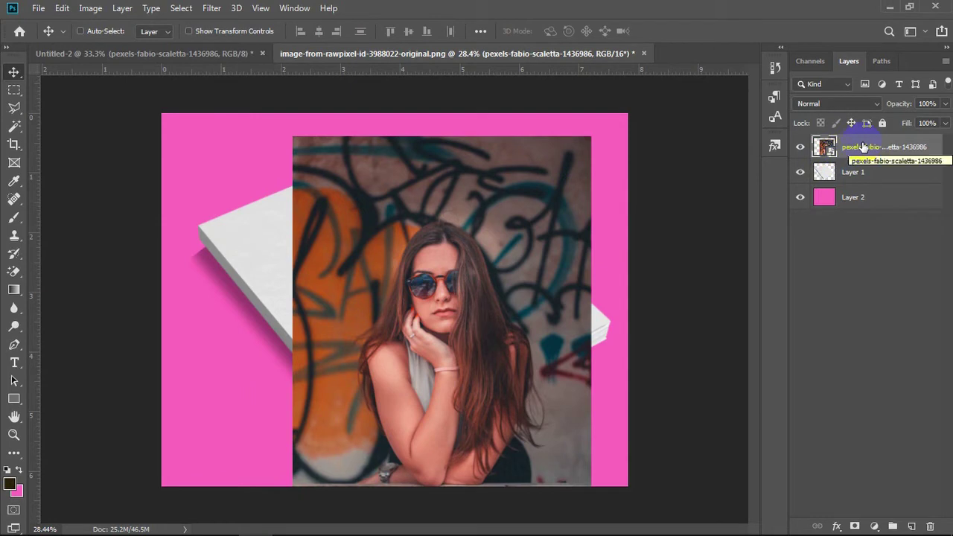
drag(401, 254, 471, 195)
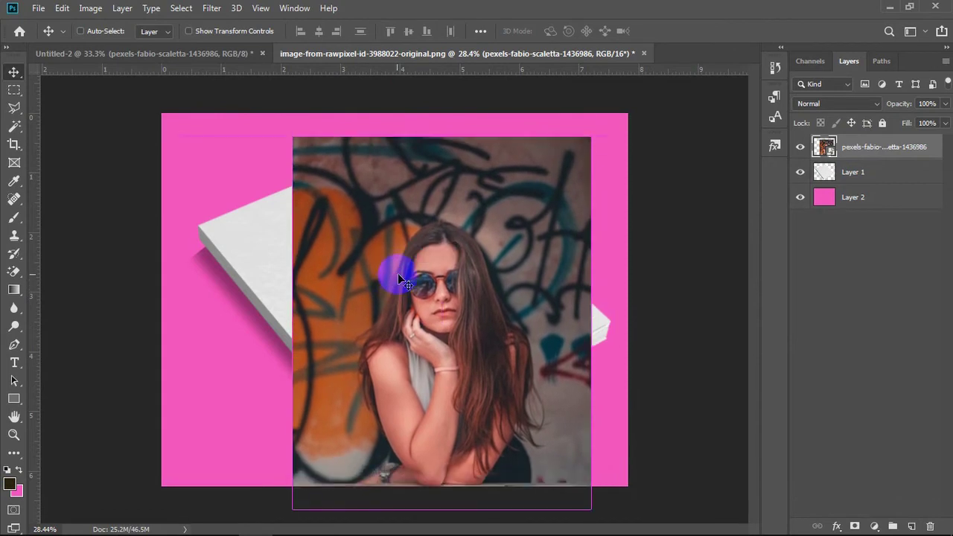
drag(470, 194, 398, 273)
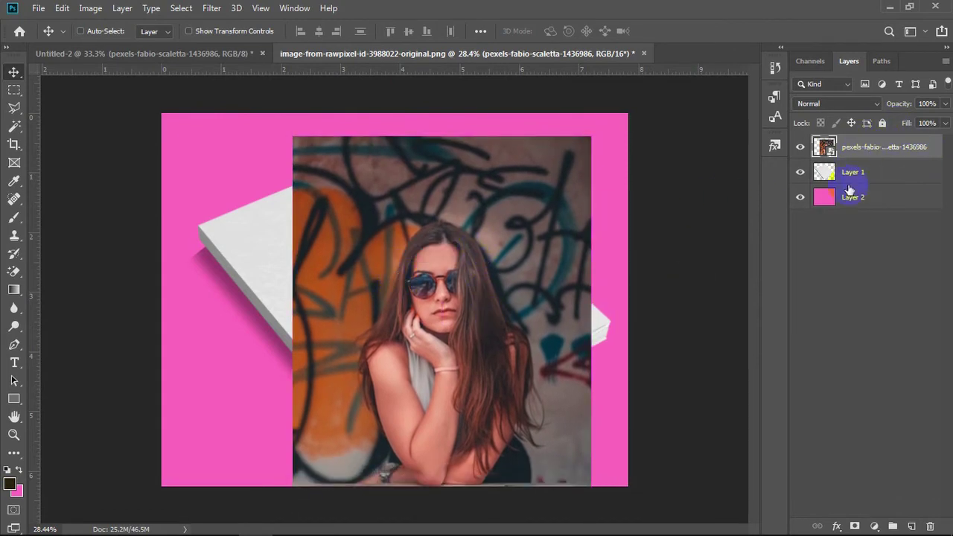
mouse_move(429, 322)
mouse_down()
mouse_move(450, 363)
mouse_move(525, 419)
mouse_move(425, 527)
mouse_up()
mouse_move(376, 341)
mouse_down()
mouse_move(557, 485)
mouse_move(549, 469)
mouse_up()
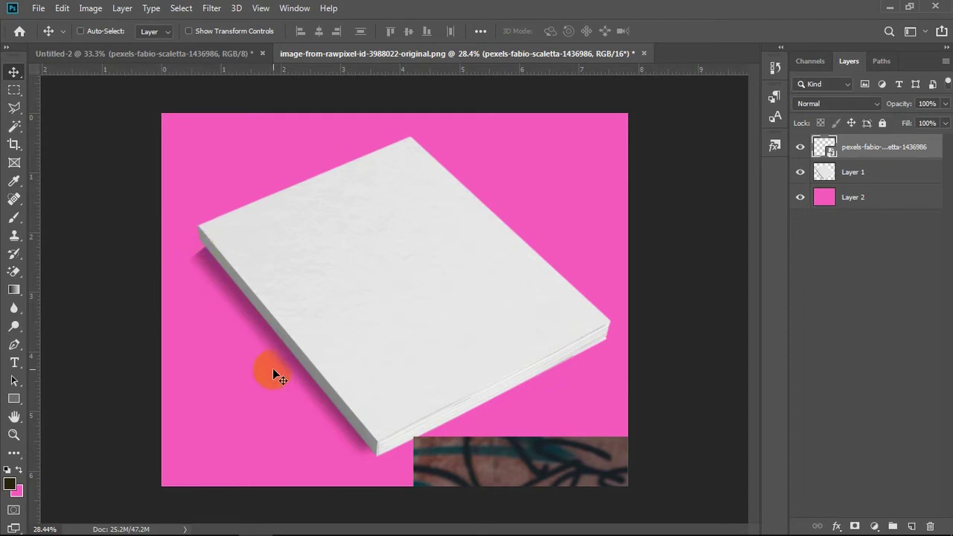
mouse_move(500, 454)
mouse_down()
mouse_move(373, 227)
mouse_move(357, 126)
mouse_up()
drag(398, 236, 367, 238)
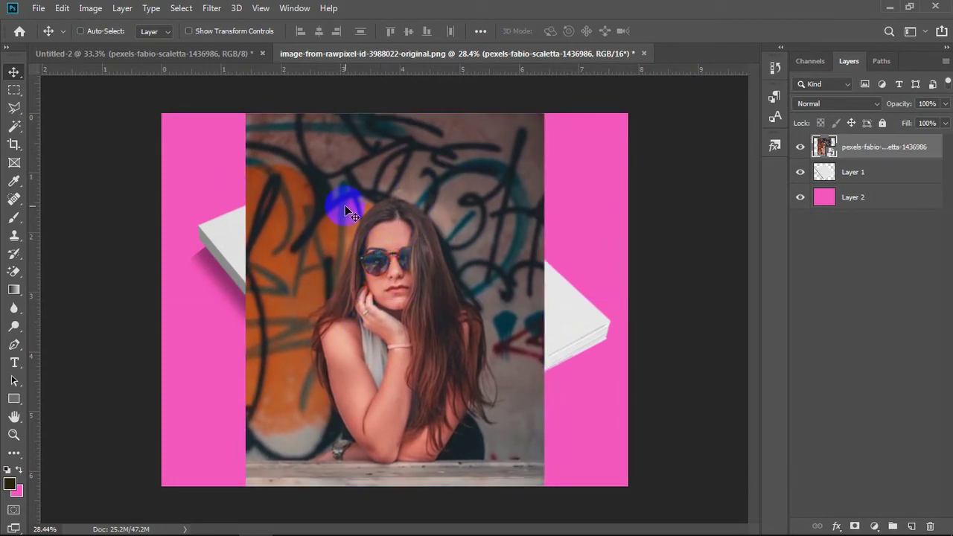
- Rotate the woman photo to about -31.66°, reposition it over the stack, and commit
key(ctrl)
key(ctrl+t)
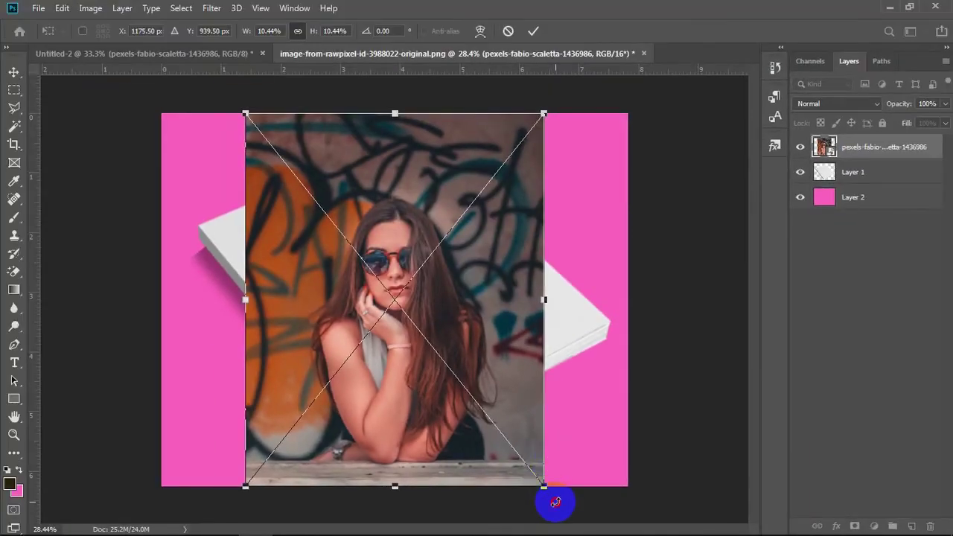
drag(555, 503, 652, 367)
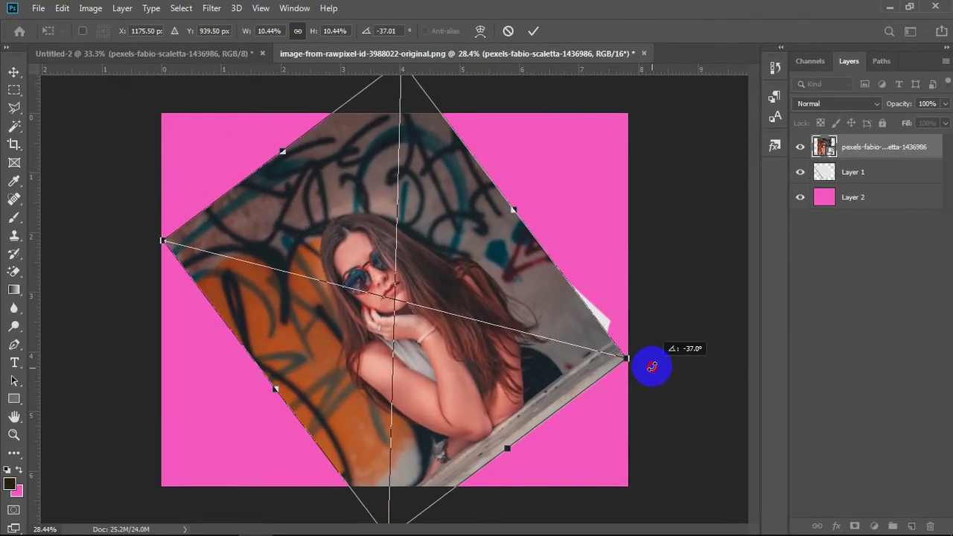
drag(428, 263, 467, 285)
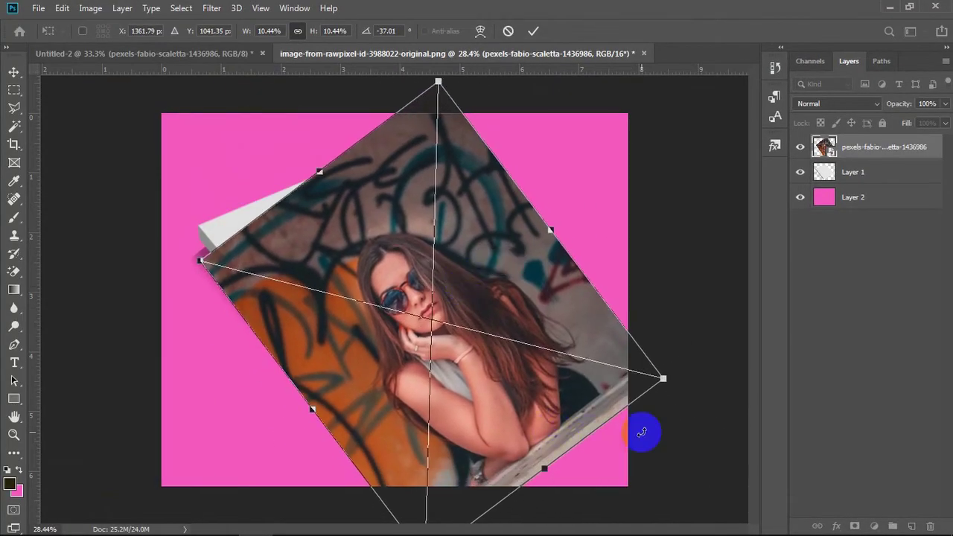
drag(687, 385, 681, 425)
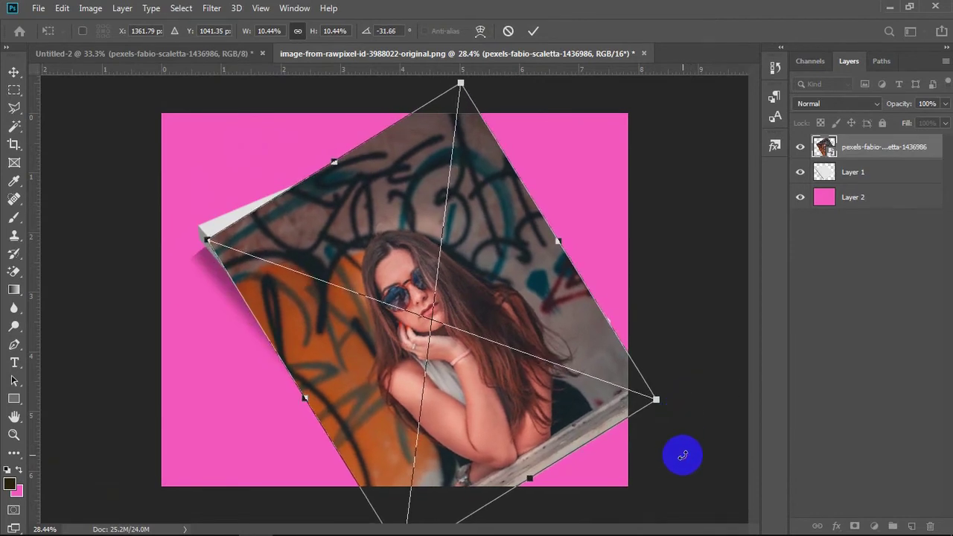
key(Return)
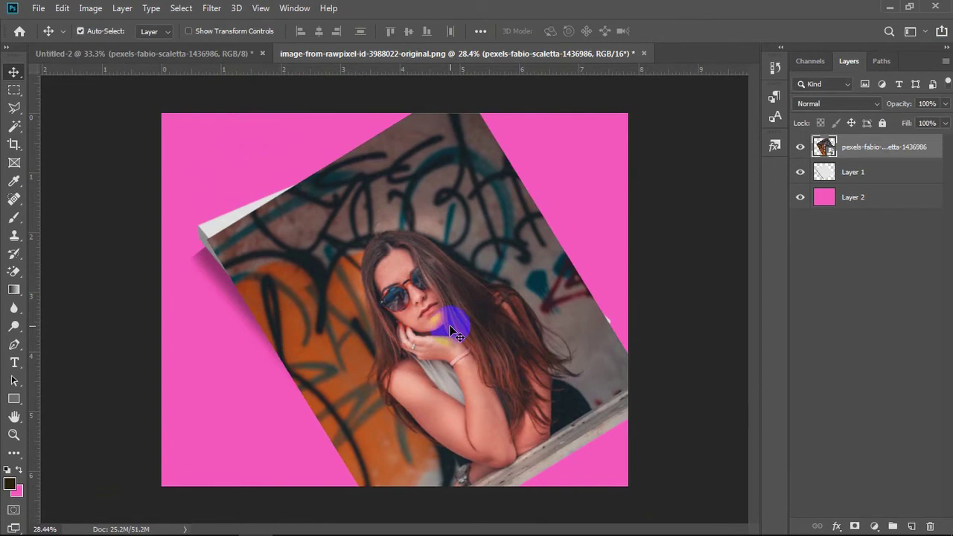
- Scale the photo down to 7.20% and turn it to -34.32° over the stack's top
key(ctrl+t)
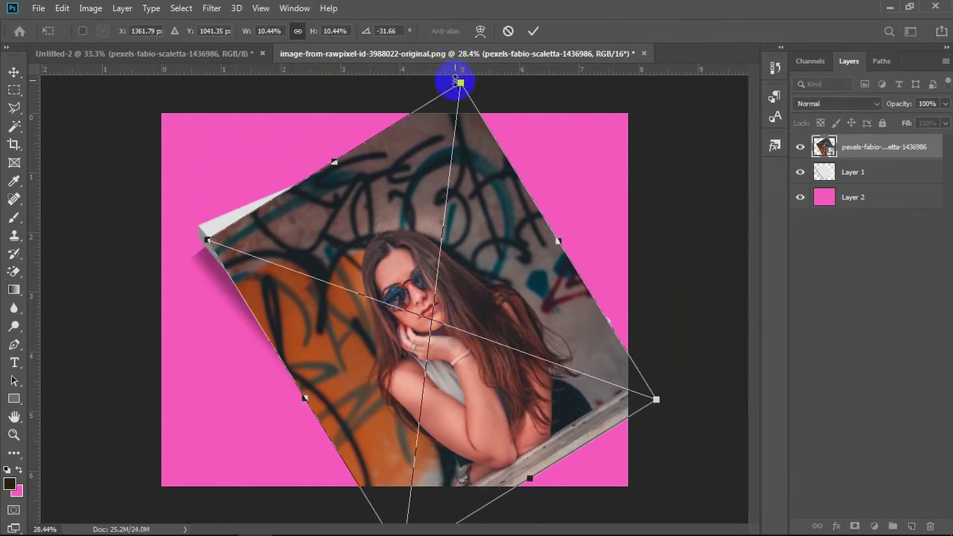
drag(462, 80, 441, 154)
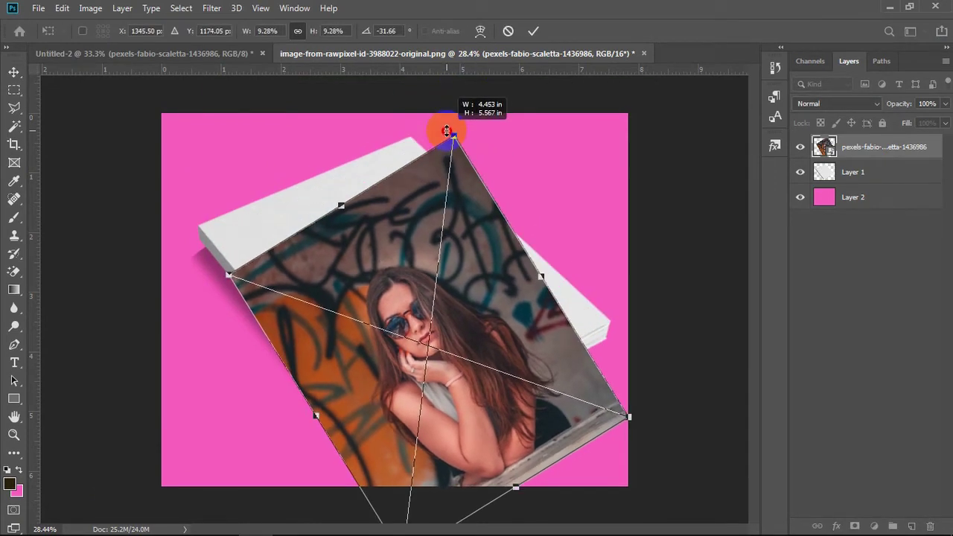
drag(341, 241, 318, 192)
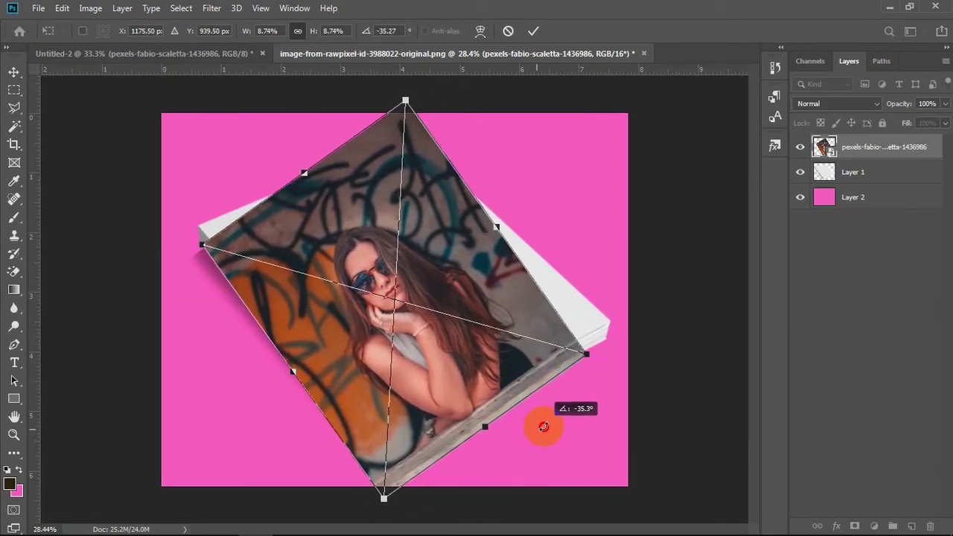
drag(531, 432, 547, 410)
drag(261, 243, 271, 215)
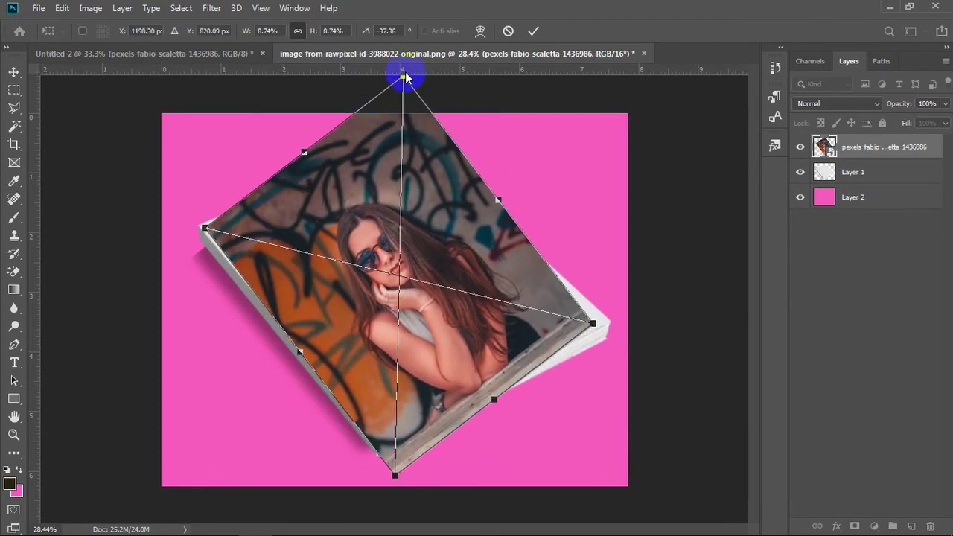
drag(403, 77, 414, 135)
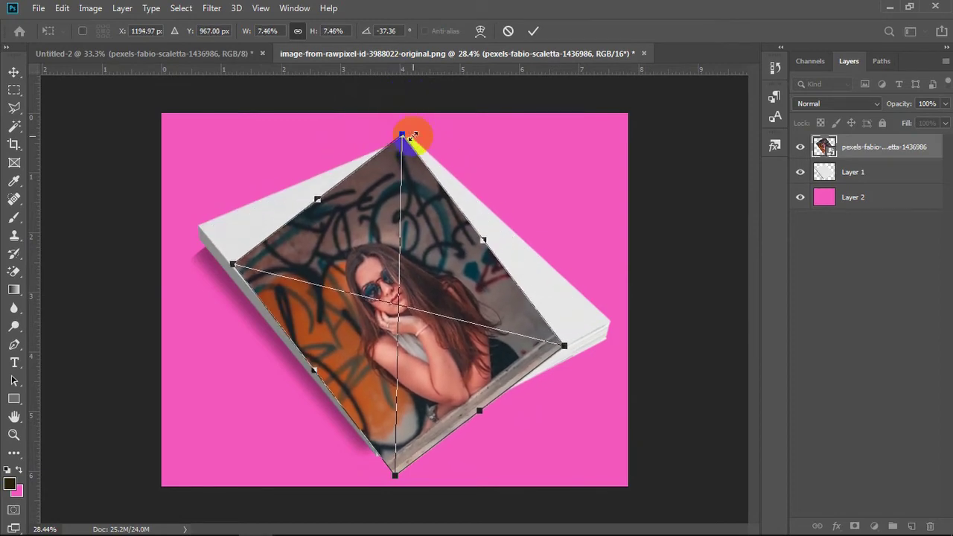
drag(367, 340, 369, 319)
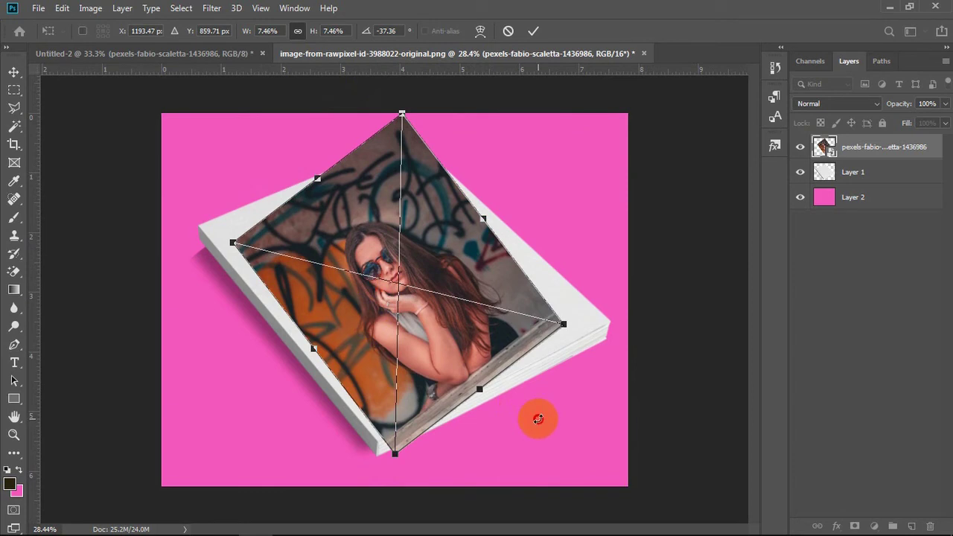
drag(537, 418, 529, 428)
drag(410, 113, 408, 137)
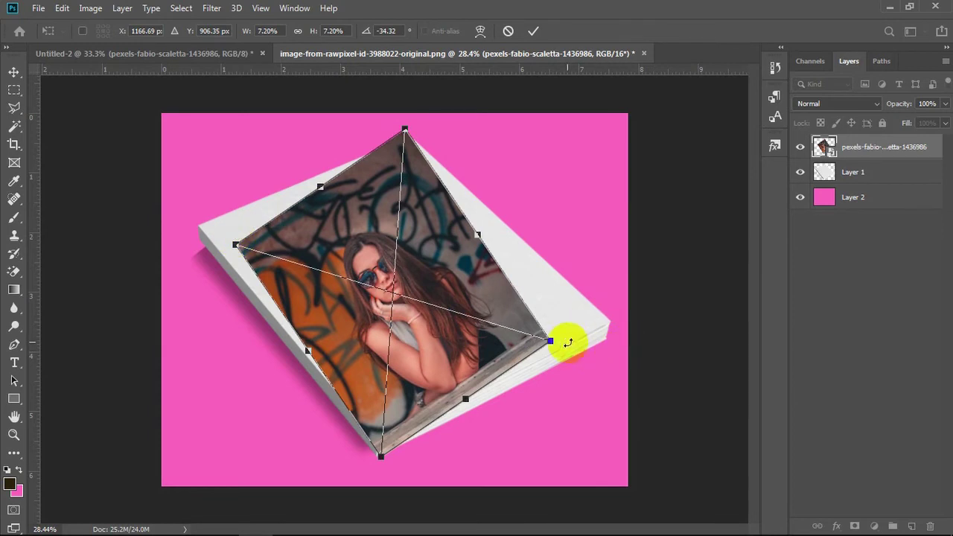
drag(484, 339, 482, 342)
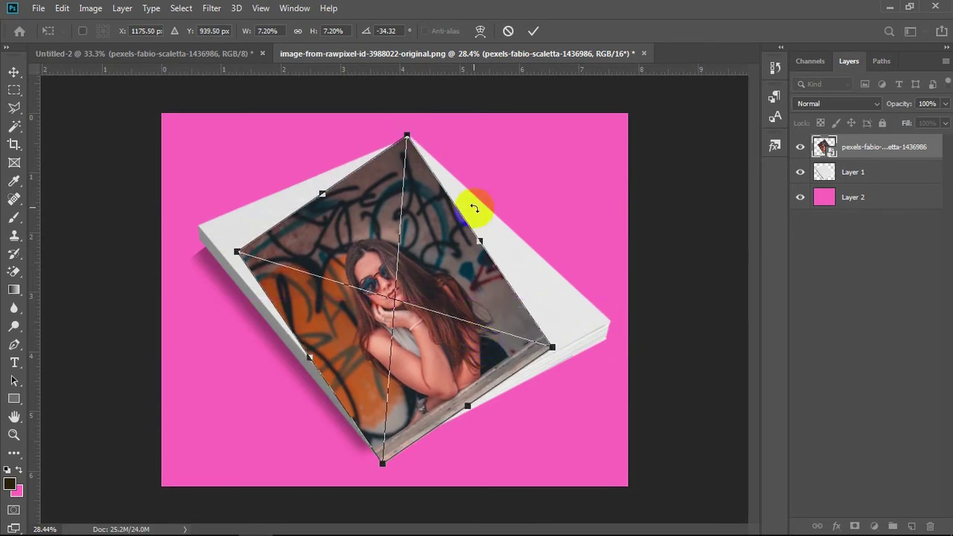
- Switch the transform to Distort and pin the photo's left corner to the stack's left corner
right_click(437, 226)
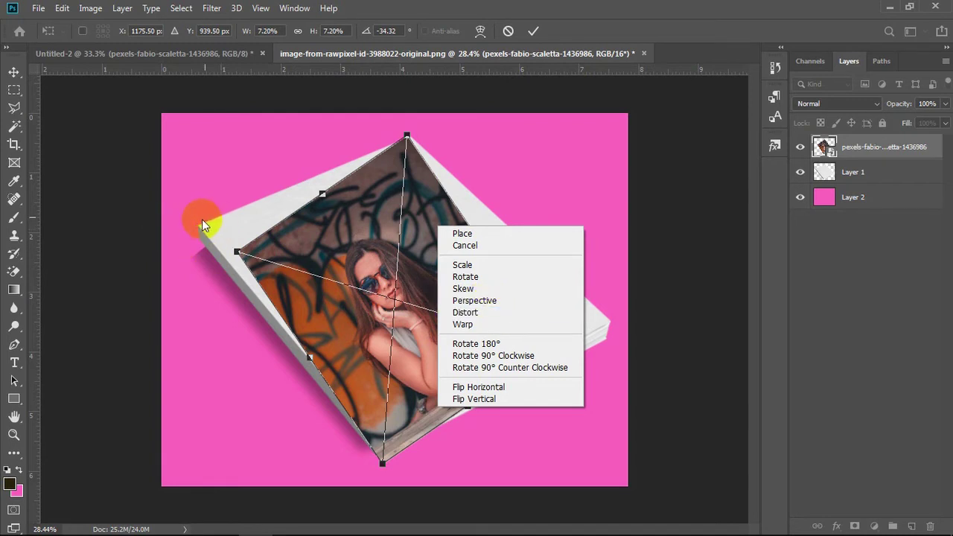
click(476, 311)
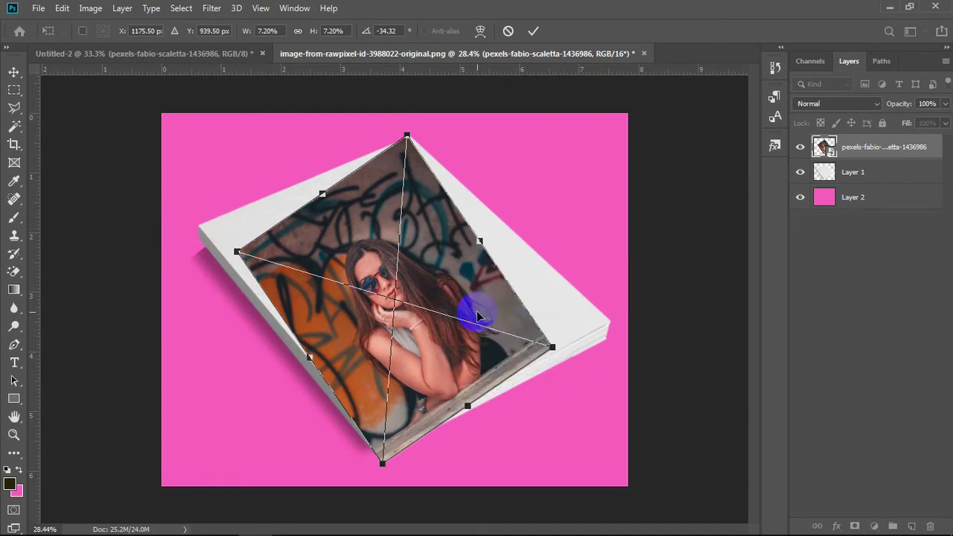
drag(237, 251, 237, 251)
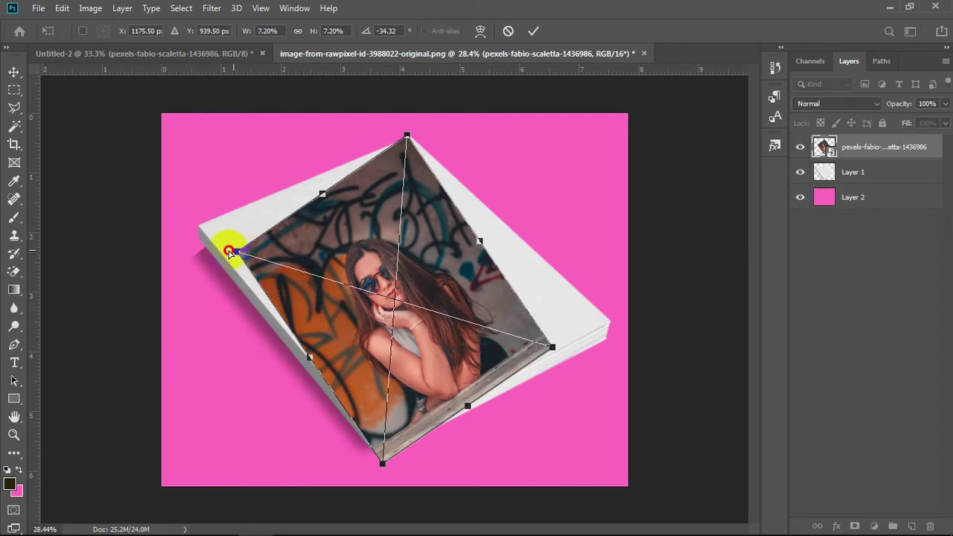
mouse_move(237, 251)
mouse_down()
mouse_move(198, 226)
mouse_move(212, 228)
mouse_up()
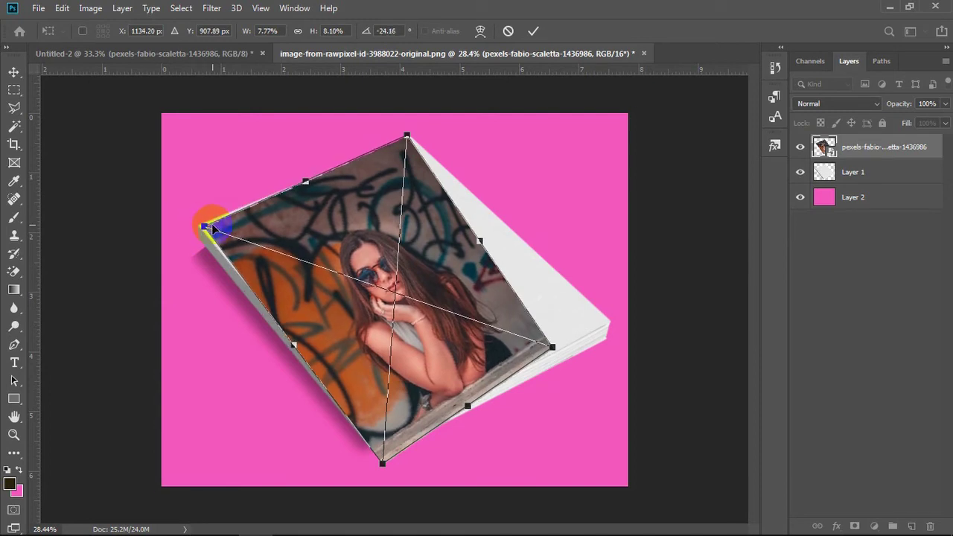
key(ctrl+plus)
click(174, 215)
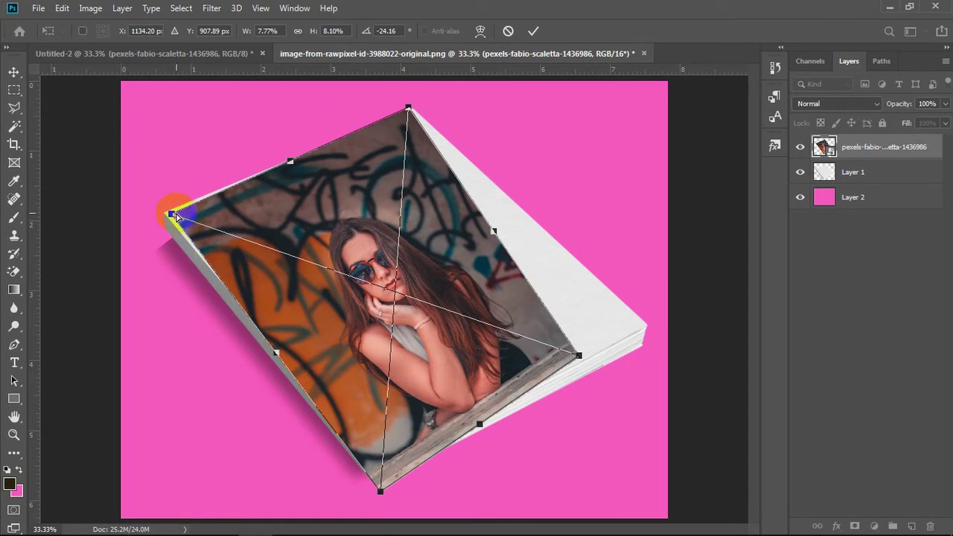
drag(173, 215, 164, 213)
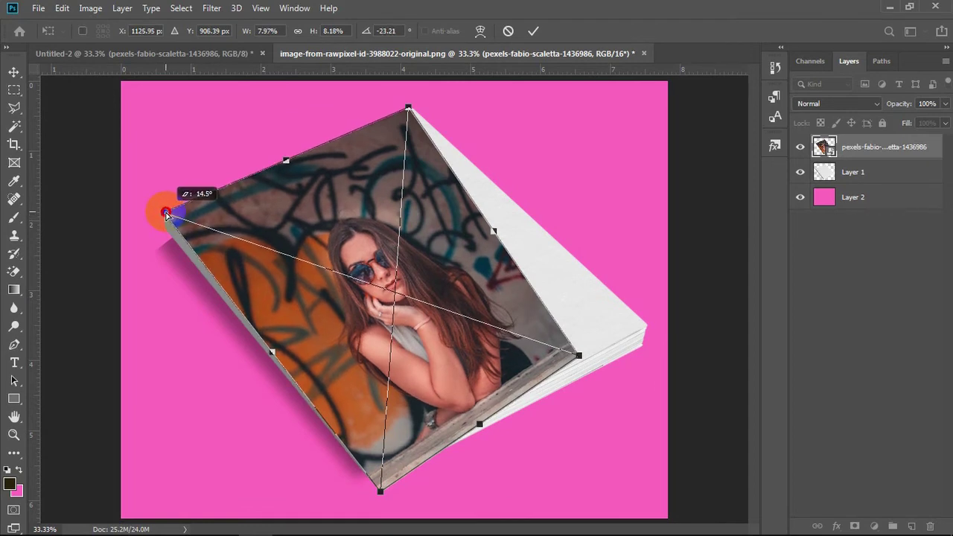
- Pin the top, right and front corners onto the stack's corners, fine-tune, and commit
drag(408, 108, 414, 109)
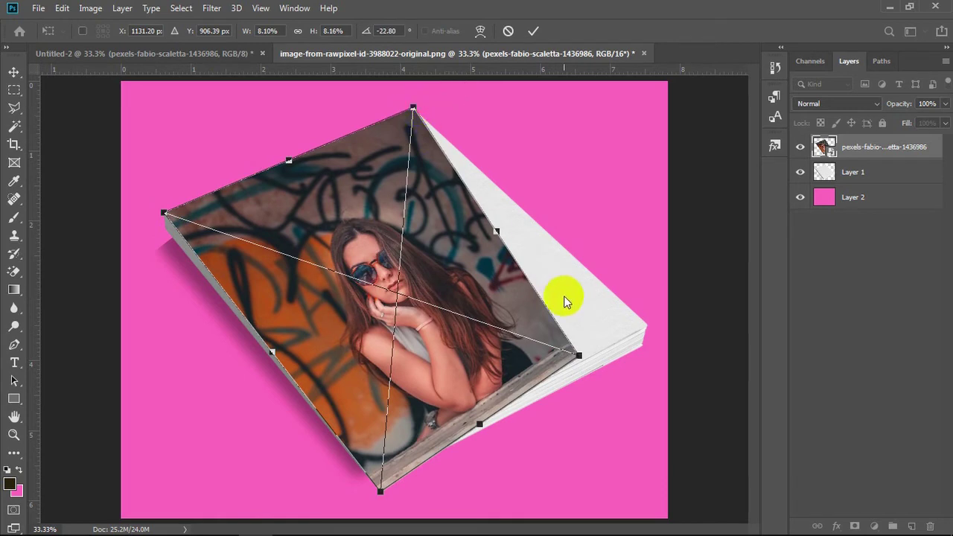
drag(579, 355, 645, 326)
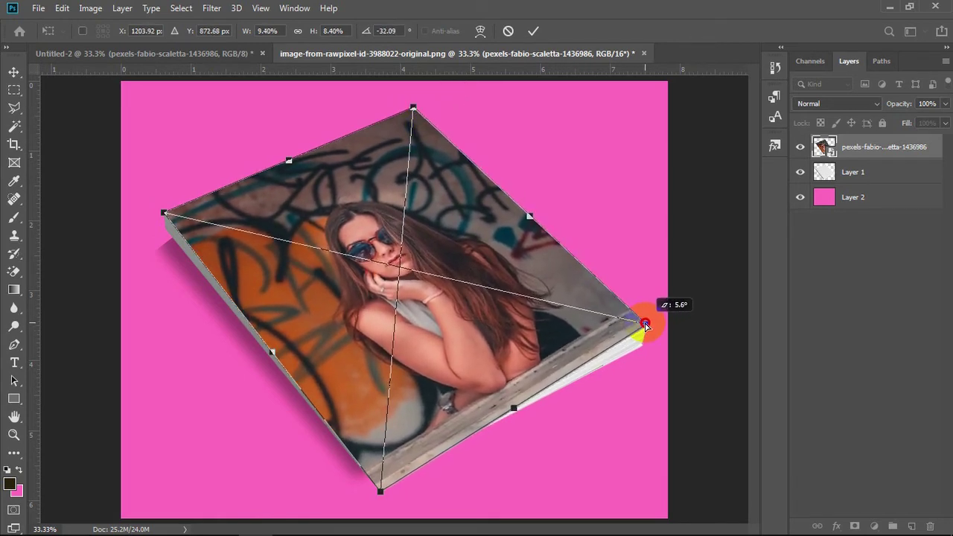
mouse_move(381, 490)
mouse_down()
mouse_move(375, 440)
mouse_move(375, 468)
mouse_up()
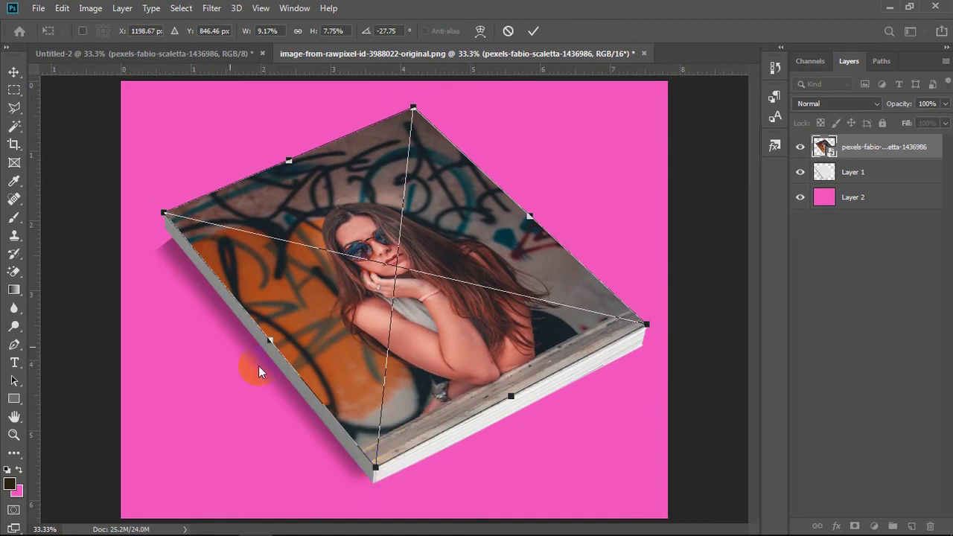
mouse_move(164, 213)
mouse_down()
mouse_move(178, 216)
mouse_move(164, 212)
mouse_up()
drag(413, 108, 416, 110)
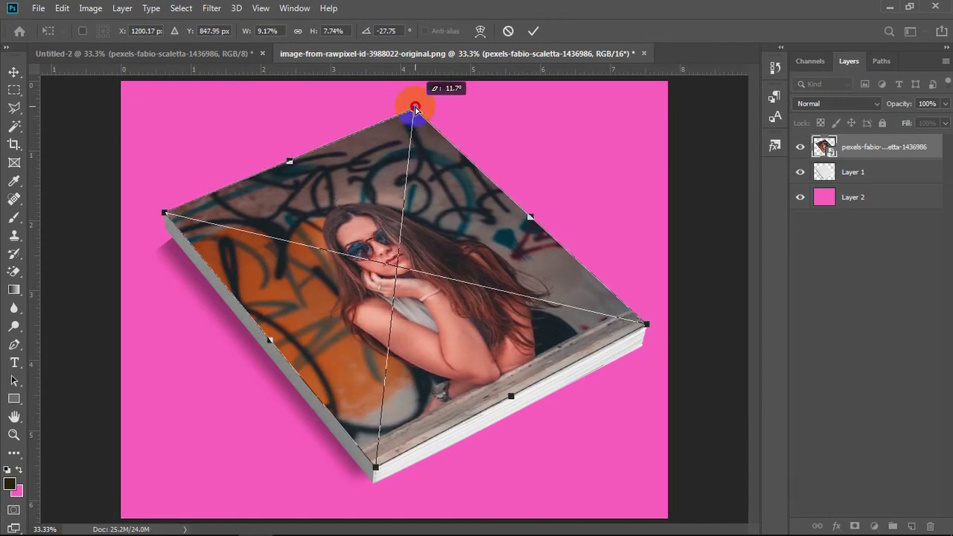
drag(416, 111, 413, 108)
mouse_move(646, 324)
mouse_down()
mouse_move(638, 319)
mouse_move(646, 324)
mouse_up()
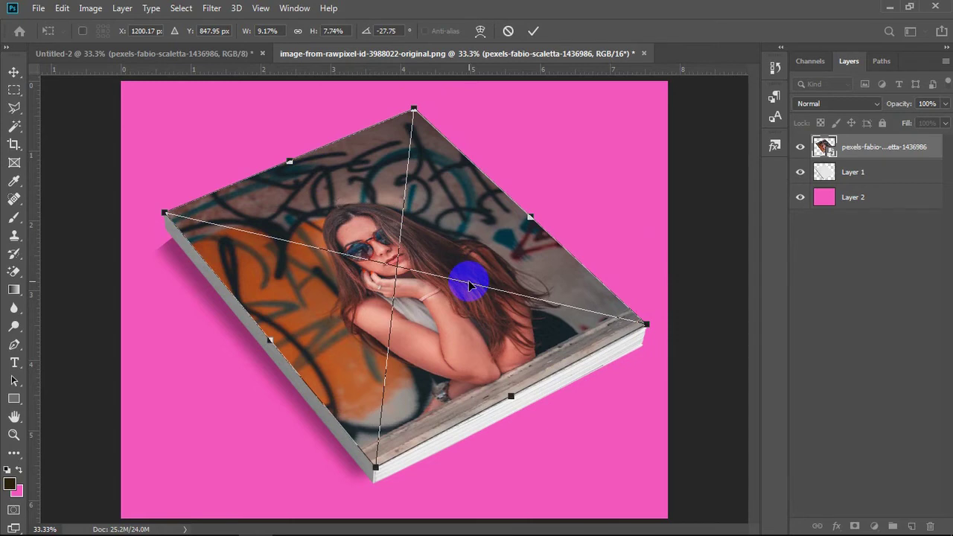
key(Return)
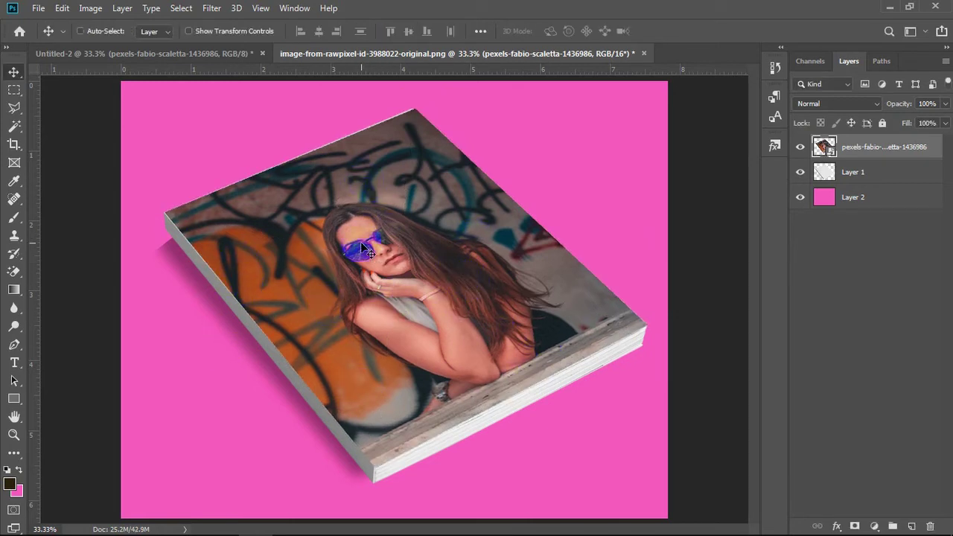
- Distort again, nudging the left and top corners onto the stack, and commit at about 11.9° skew
key(ctrl+t)
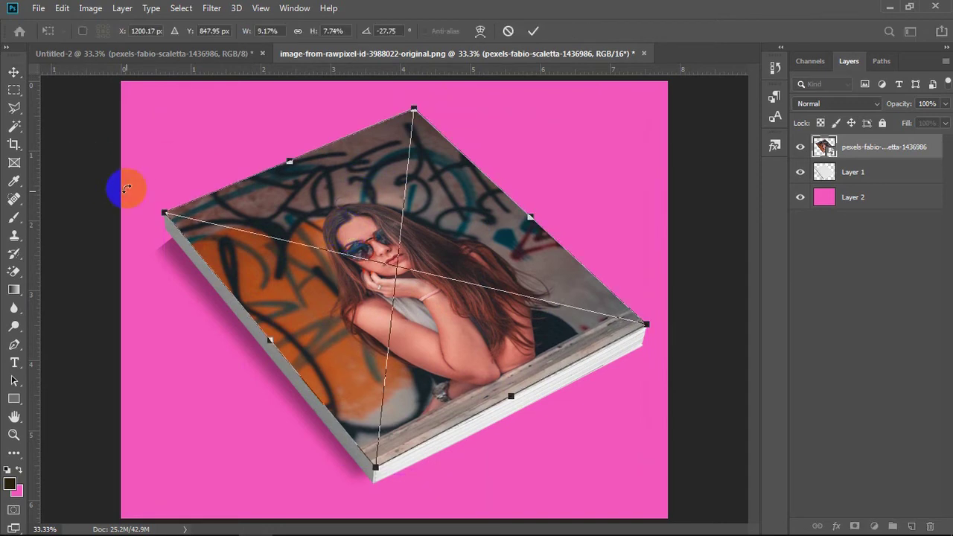
right_click(233, 279)
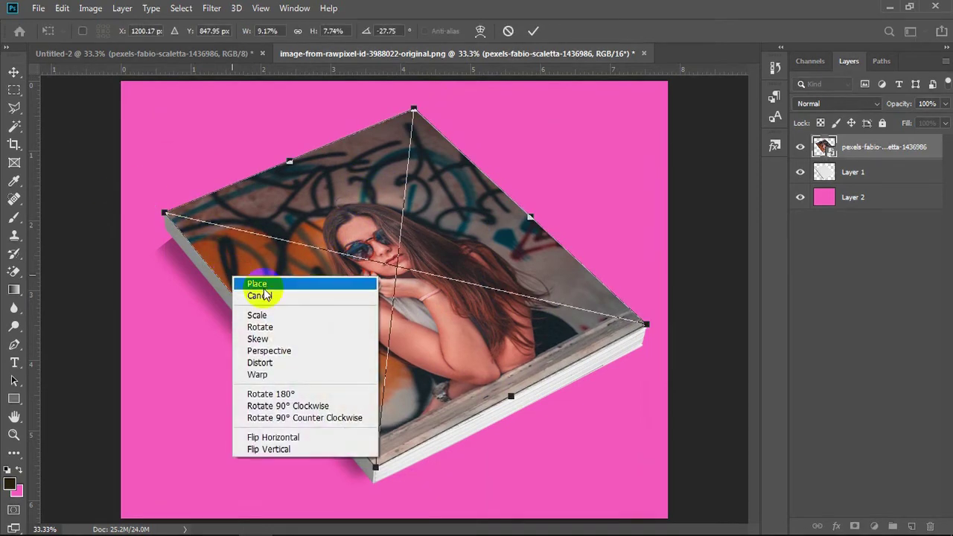
click(272, 362)
drag(165, 215, 161, 214)
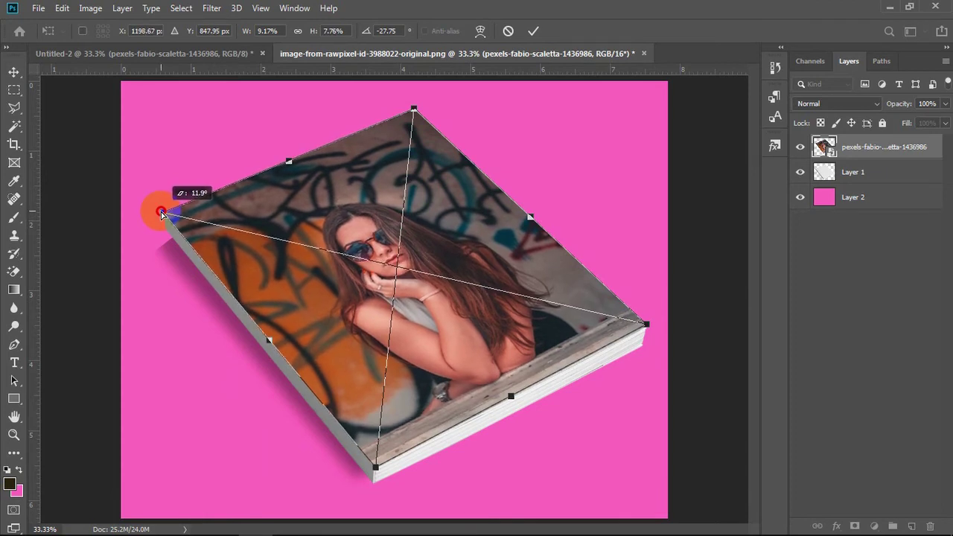
drag(414, 108, 413, 108)
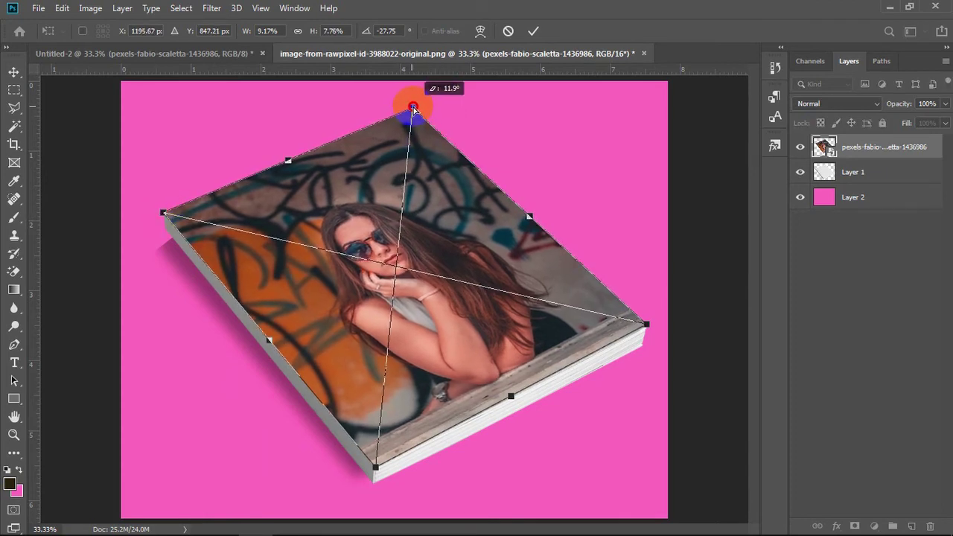
drag(413, 108, 414, 108)
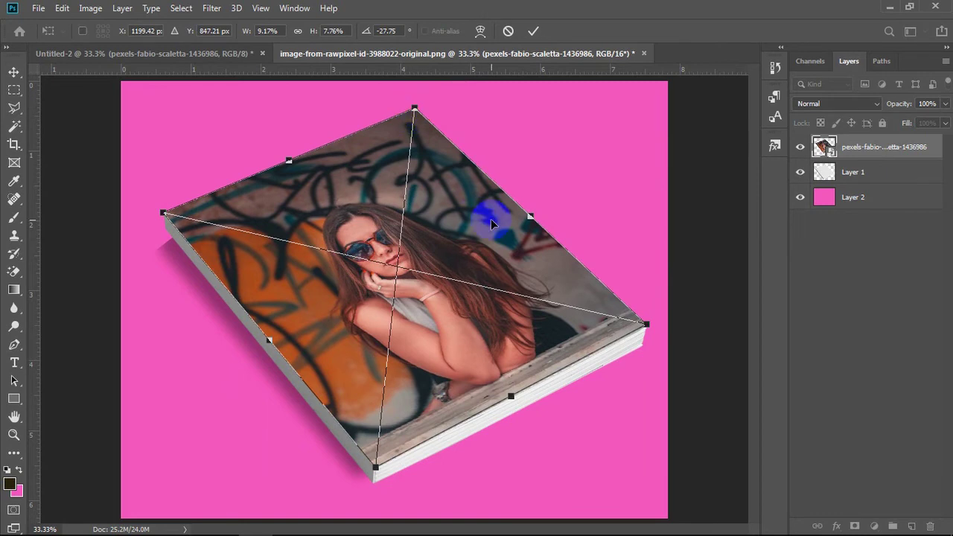
key(Return)
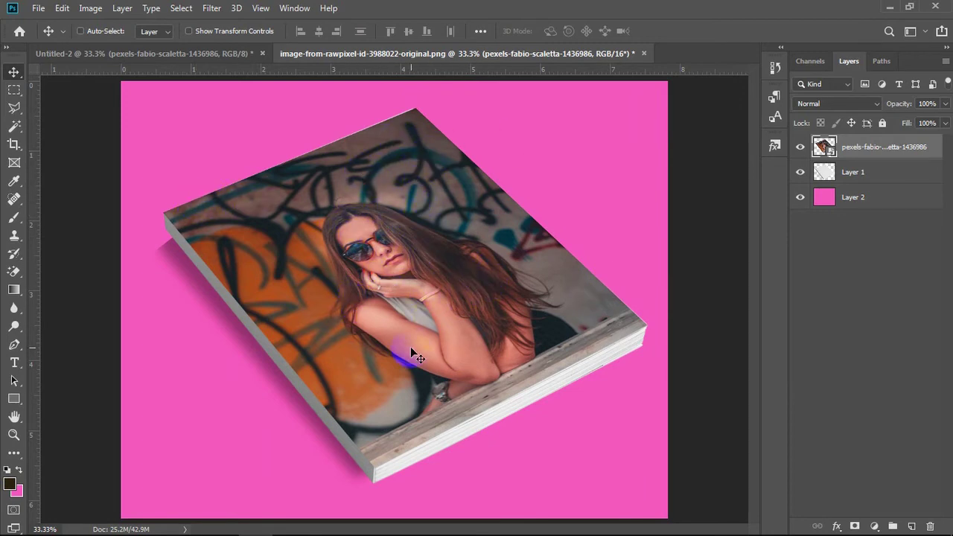
- Select the graffiti photo layer and lower its opacity to 24%
ctrl+click(826, 177)
ctrl+click(823, 146)
click(828, 171)
click(824, 145)
click(946, 104)
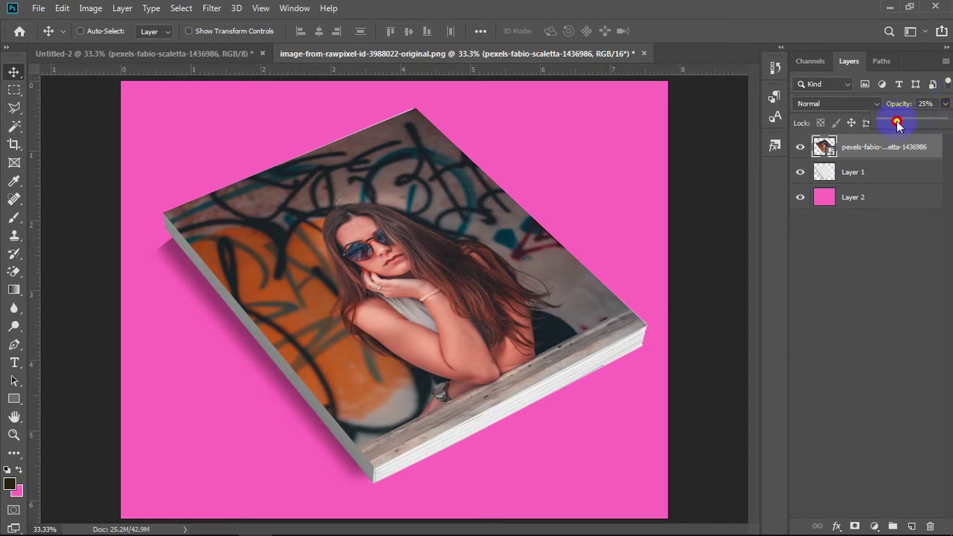
drag(941, 121, 900, 132)
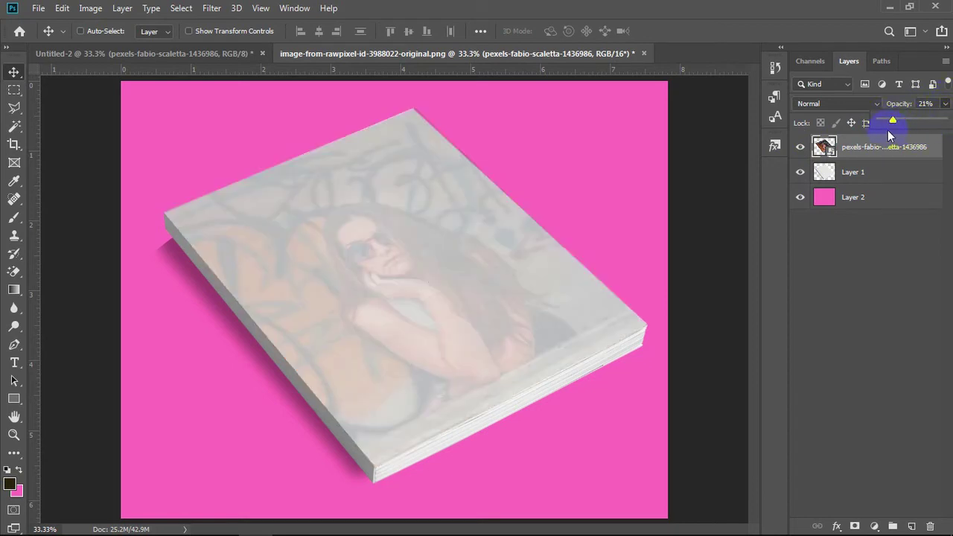
mouse_move(893, 126)
mouse_down()
mouse_move(882, 126)
mouse_move(891, 127)
mouse_up()
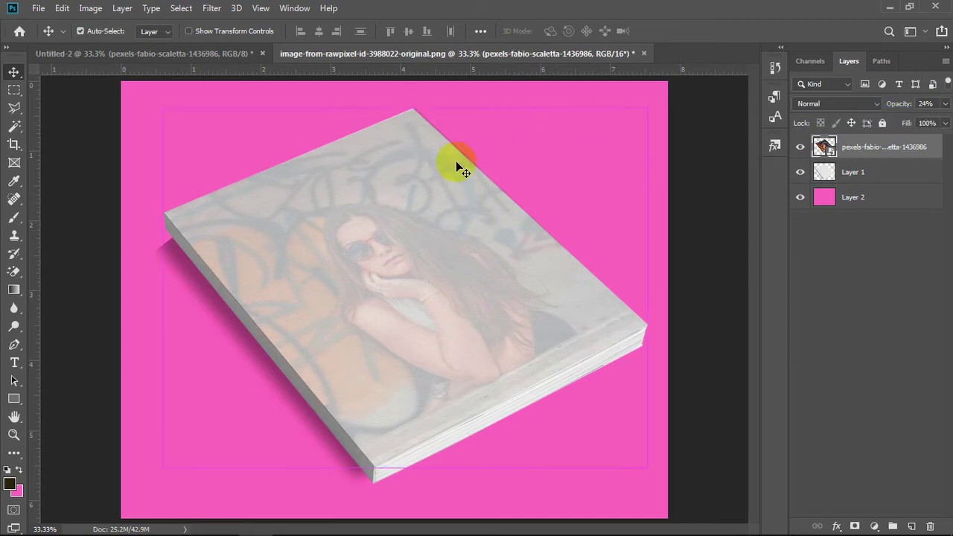
- Distort the faded photo, nudging its top corner onto the stack corner, and commit
key(ctrl+t)
right_click(433, 136)
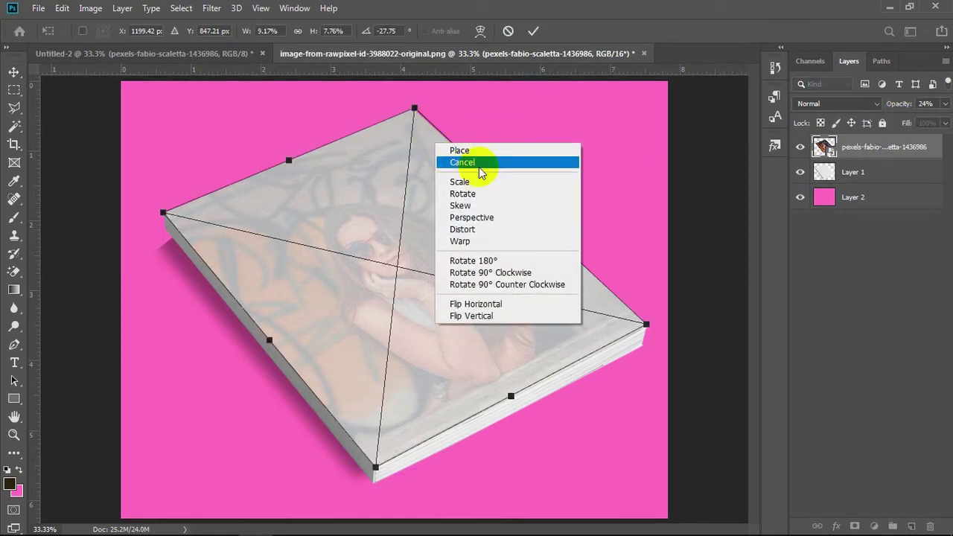
click(484, 225)
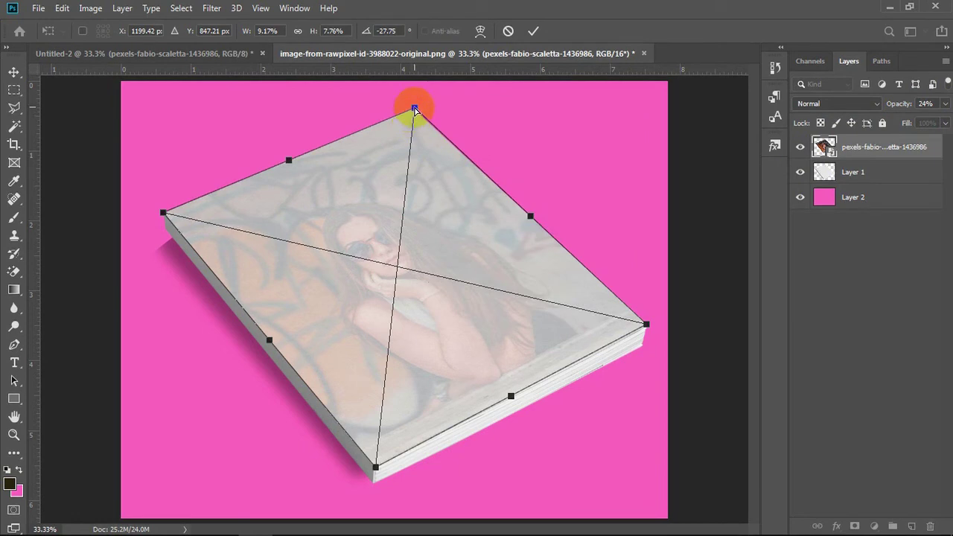
drag(413, 109, 413, 110)
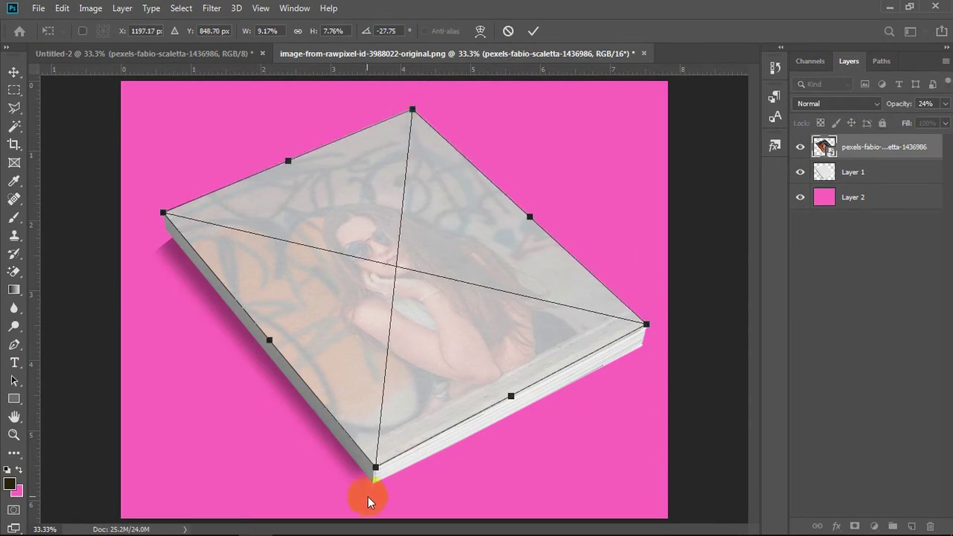
key(Return)
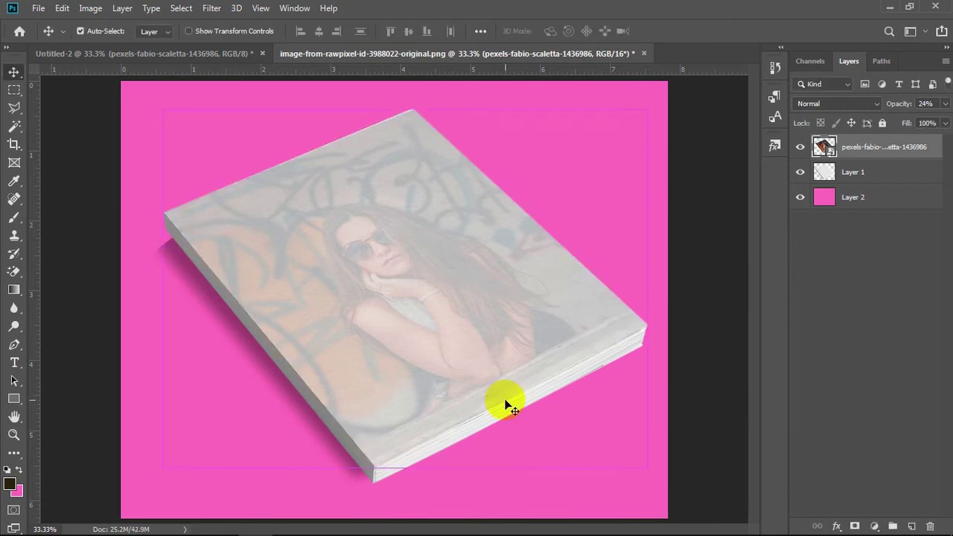
- Distort again, zoomed in, aligning the top corner precisely with the stack's peak, and commit
key(ctrl+t)
right_click(413, 116)
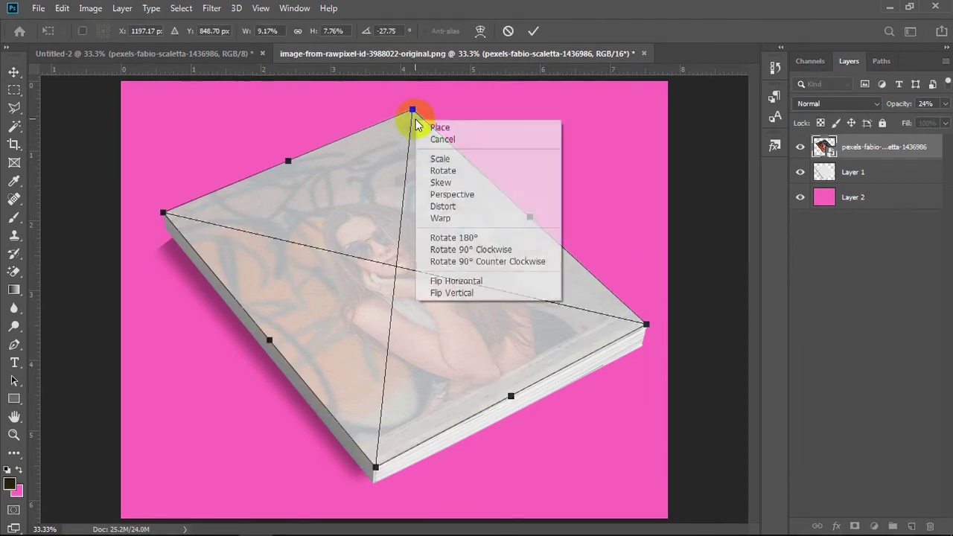
click(475, 212)
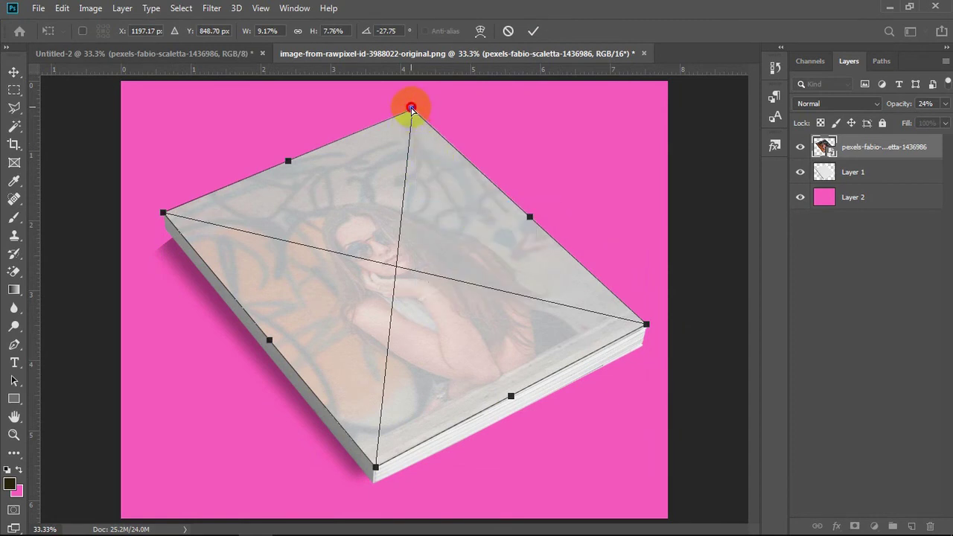
drag(411, 109, 413, 109)
scroll(413, 110, up, 1)
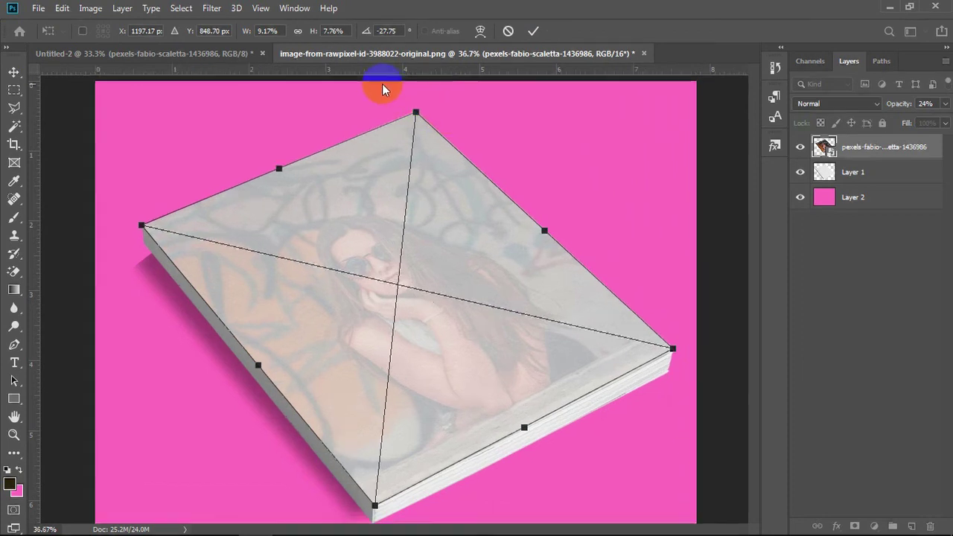
scroll(382, 83, up, 3)
scroll(398, 95, up, 2)
click(501, 191)
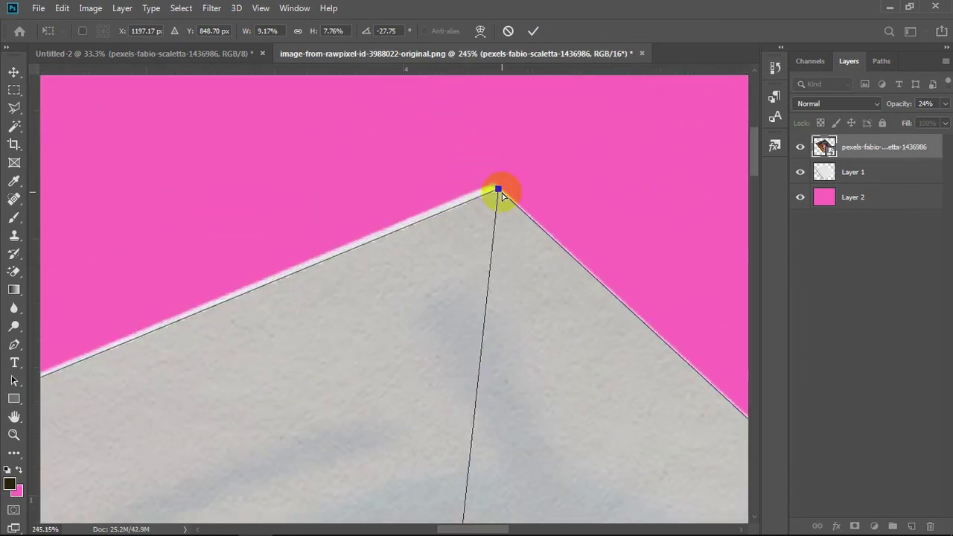
drag(500, 192, 495, 184)
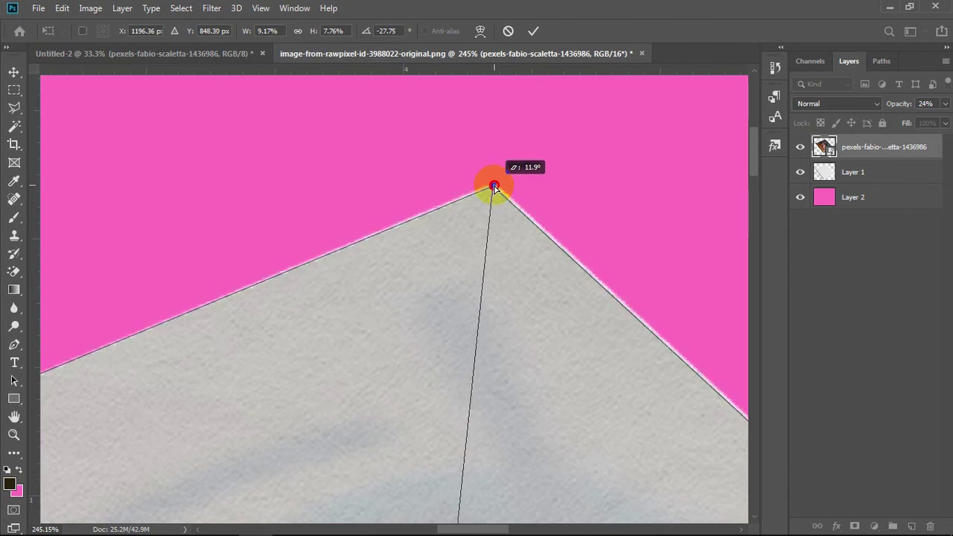
drag(495, 184, 493, 186)
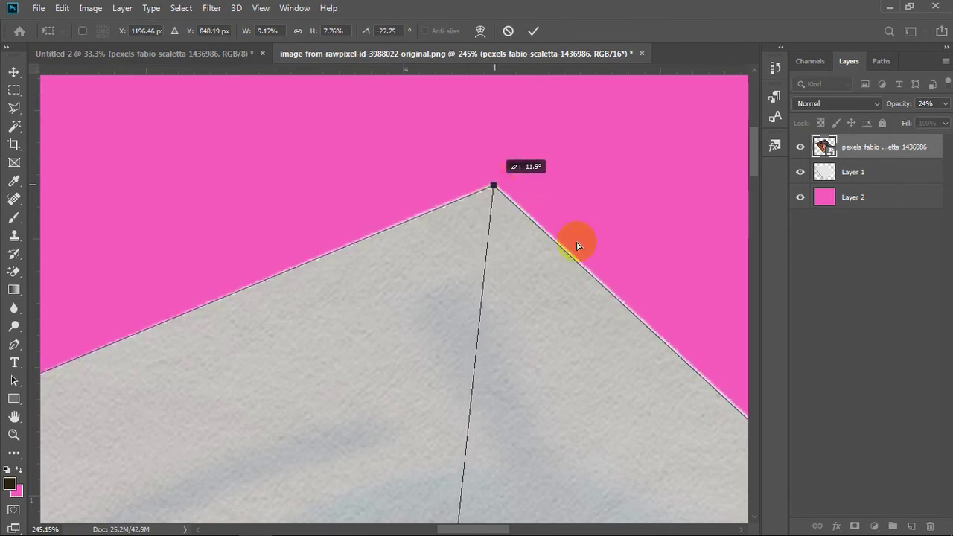
key(ctrl+0)
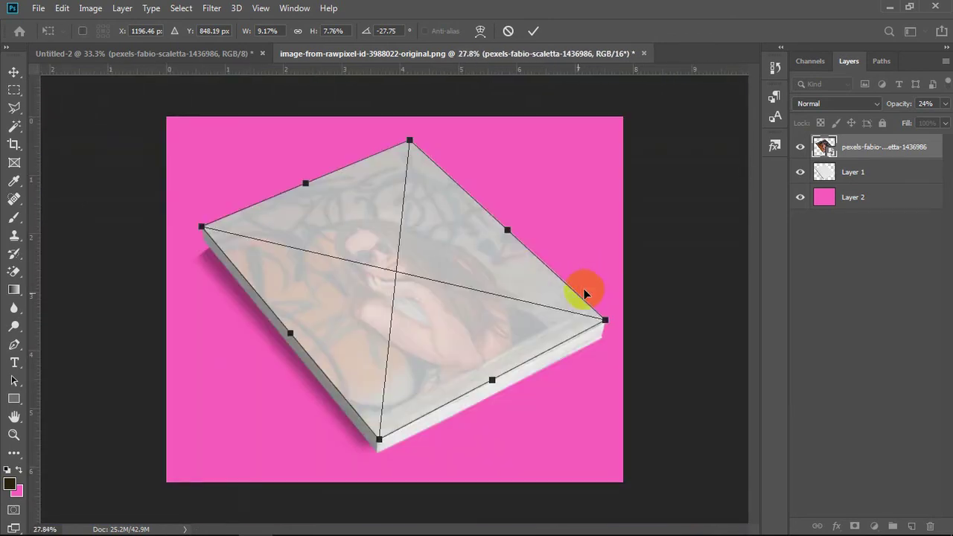
key(ctrl+plus)
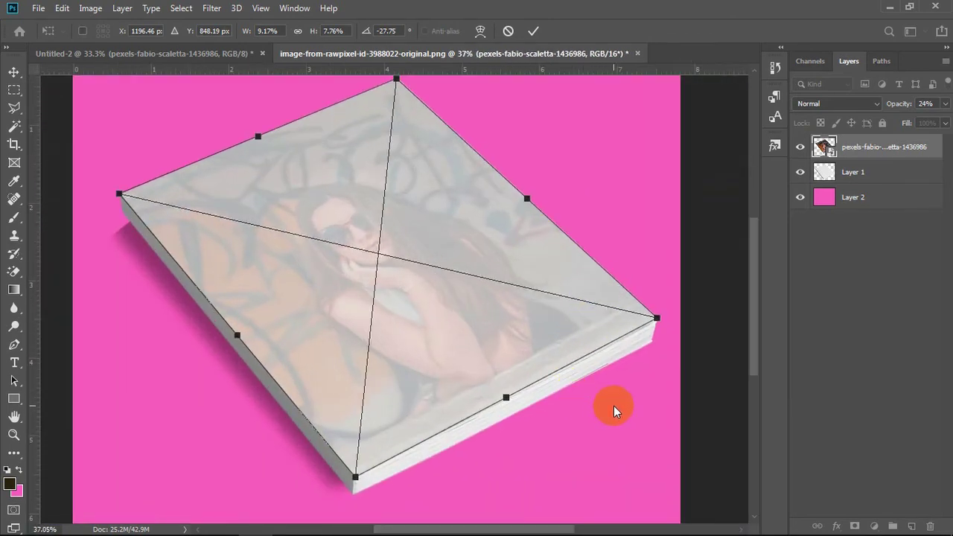
key(Return)
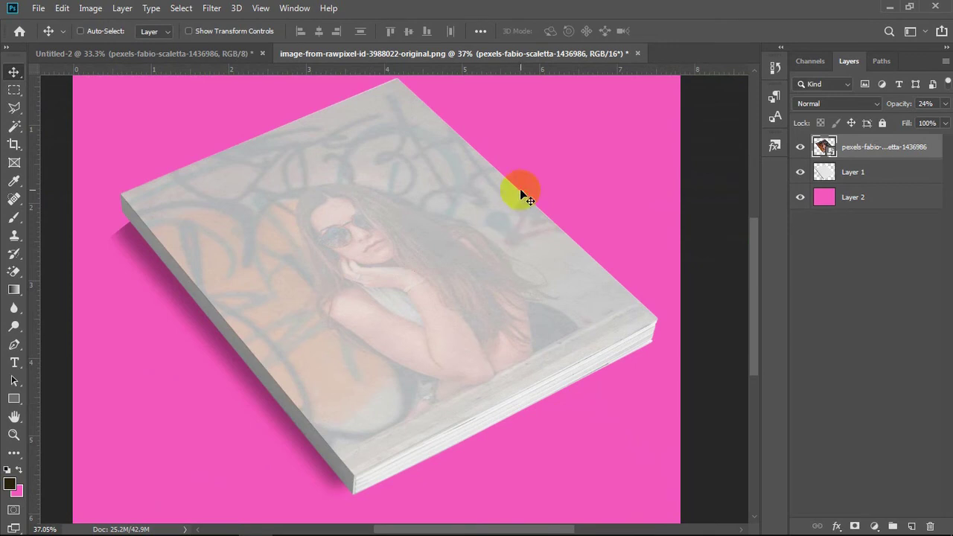
- Raise the graffiti photo layer's opacity back to 100%
click(927, 104)
click(945, 105)
drag(896, 122, 930, 119)
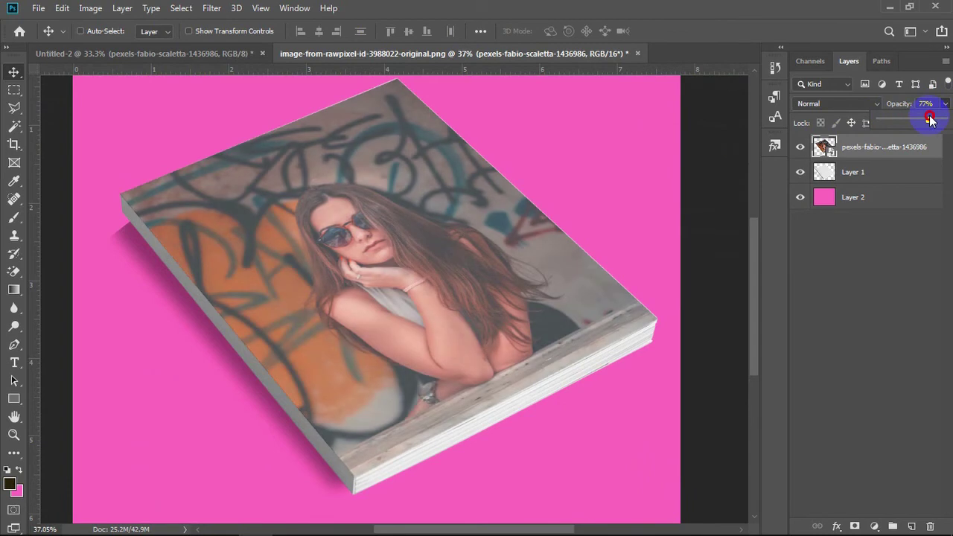
drag(930, 120, 945, 119)
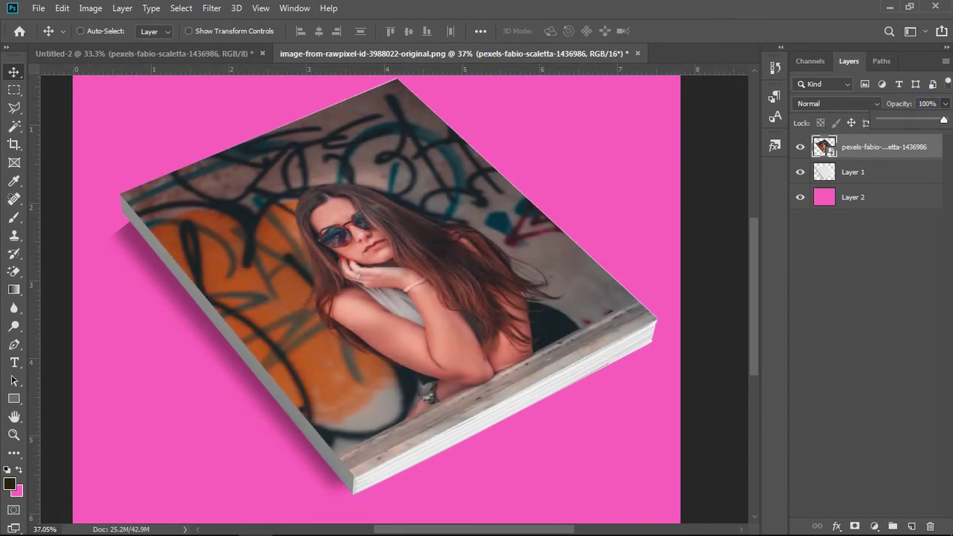
- Pan and zoom around the canvas to inspect the photo covering the stack's top
click(596, 172)
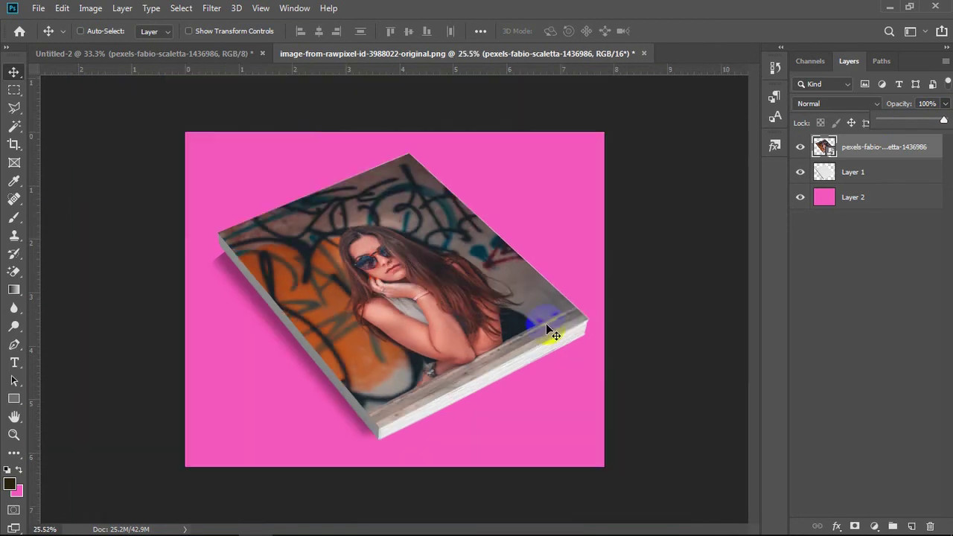
mouse_move(564, 283)
mouse_down()
mouse_move(698, 216)
mouse_move(479, 287)
mouse_up()
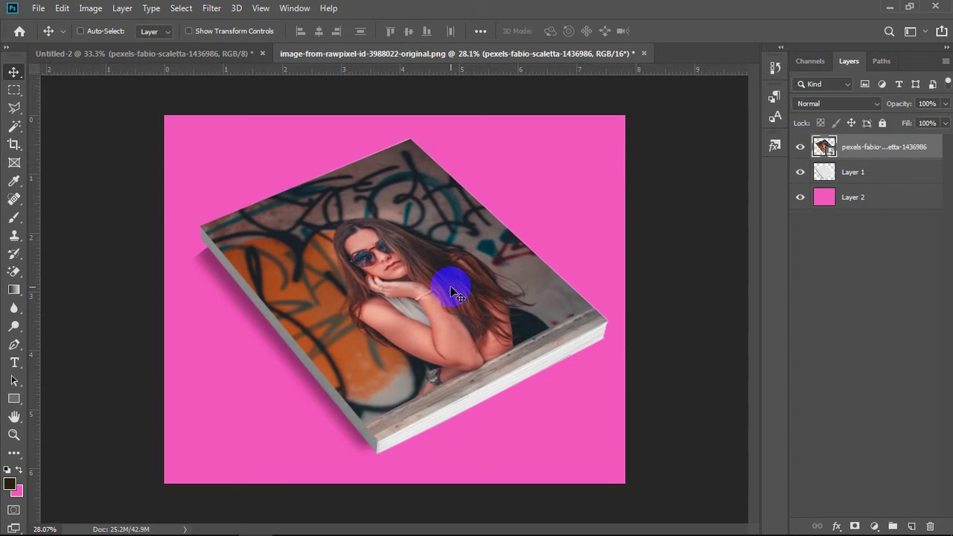
scroll(491, 305, up, 1)
scroll(521, 320, down, 2)
scroll(478, 378, up, 3)
scroll(372, 387, up, 1)
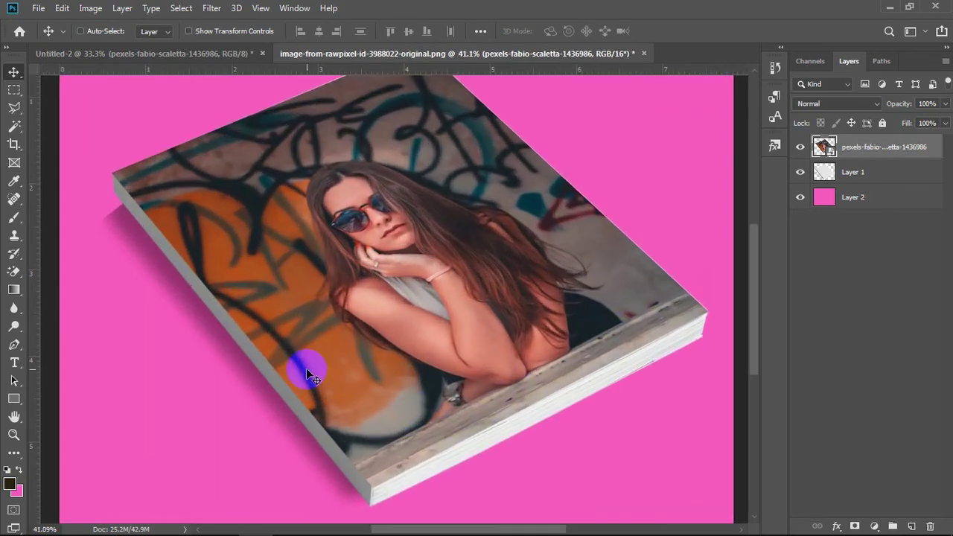
scroll(279, 350, up, 1)
scroll(261, 315, down, 1)
scroll(352, 284, down, 1)
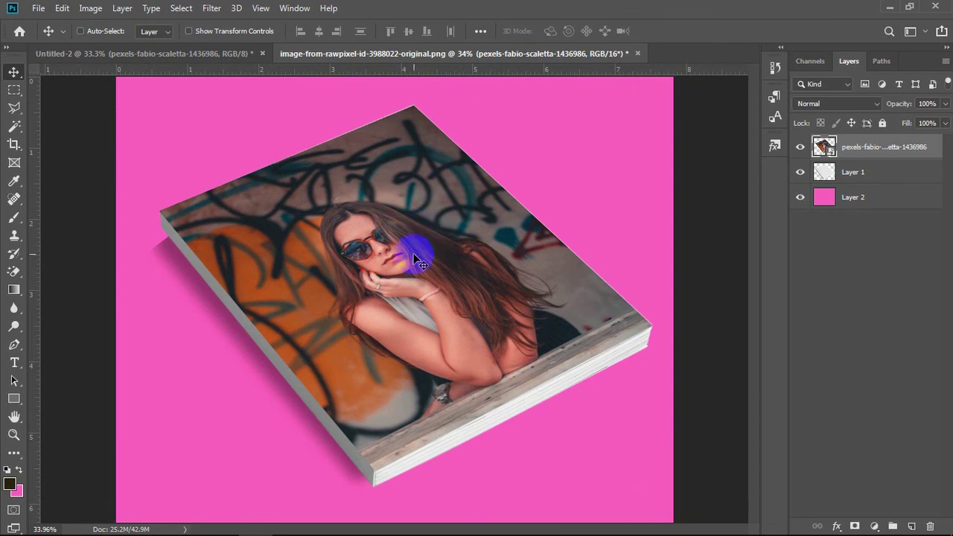
- Warp the photo's mesh so the woman's face moves down and left, and commit
key(ctrl+t)
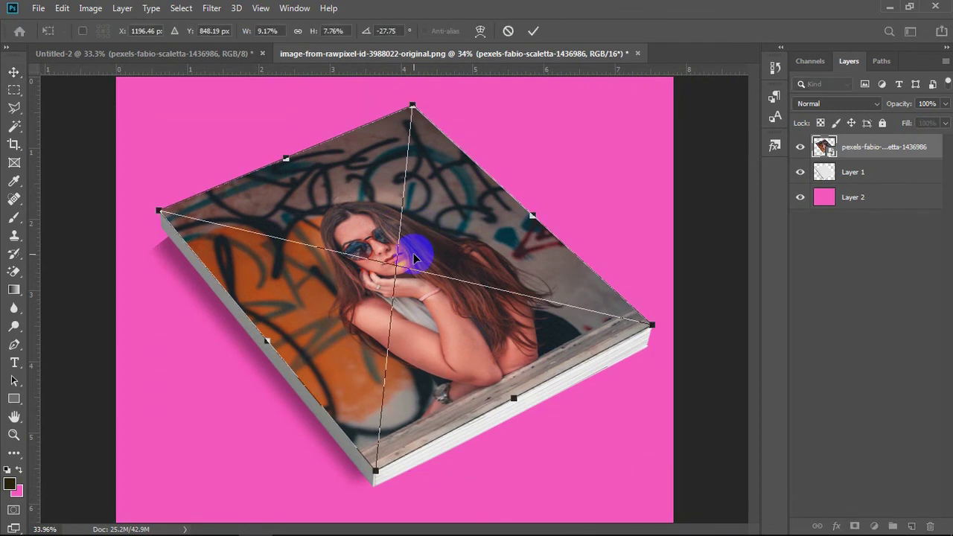
right_click(451, 219)
click(491, 320)
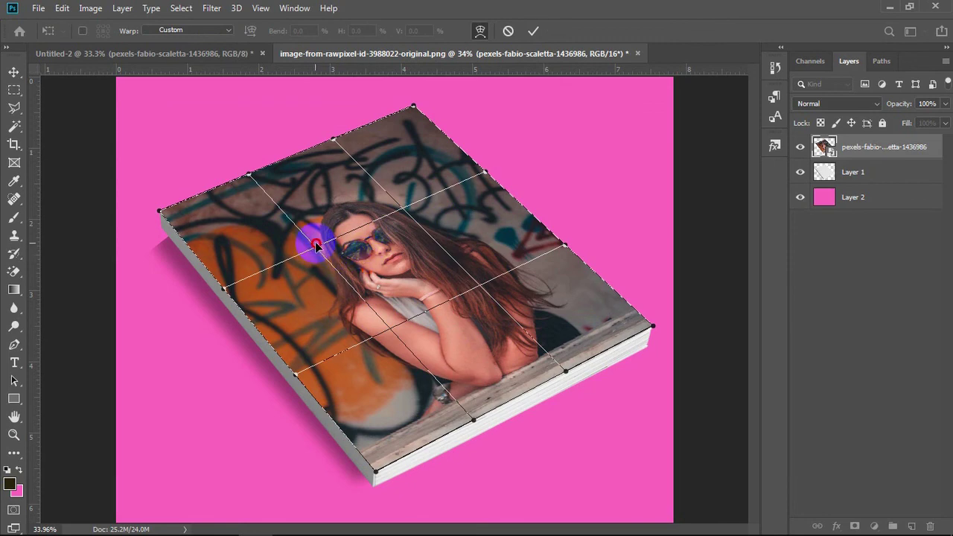
drag(316, 246, 440, 233)
drag(425, 226, 293, 260)
drag(383, 201, 399, 206)
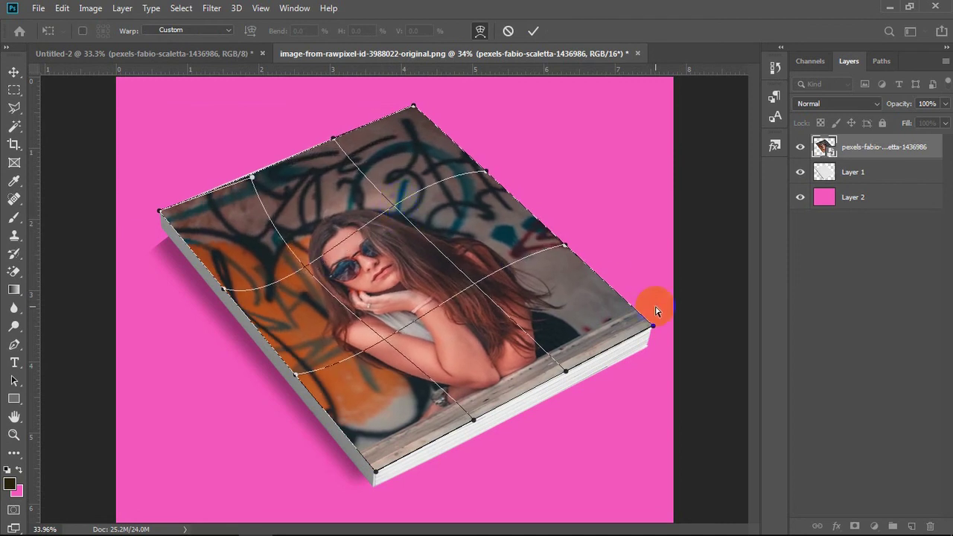
key(Return)
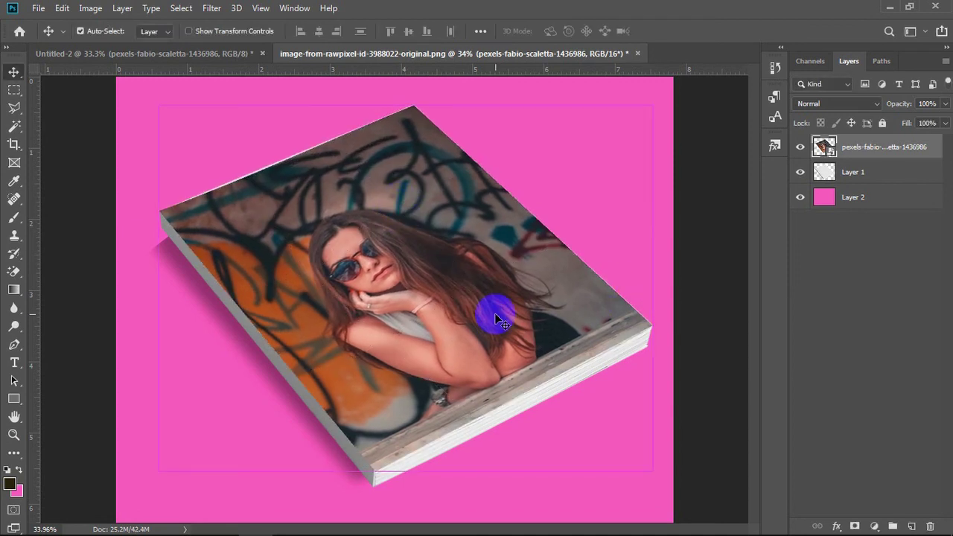